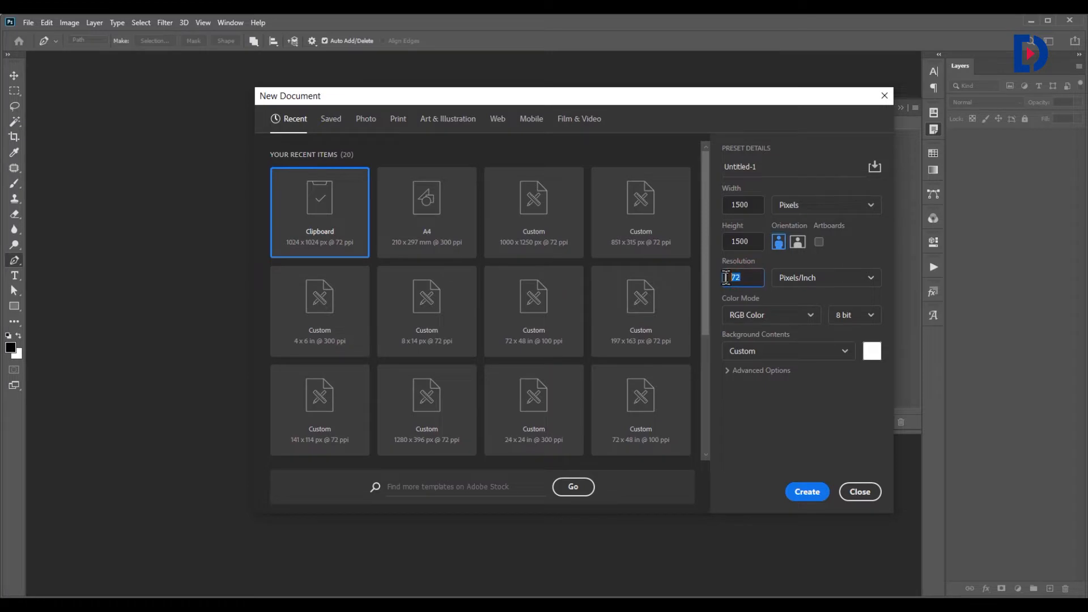
# Step: Keep RGB Color as the color mode and create the 1500 x 1500 px document at 72 ppi
pyautogui.click(763, 315)
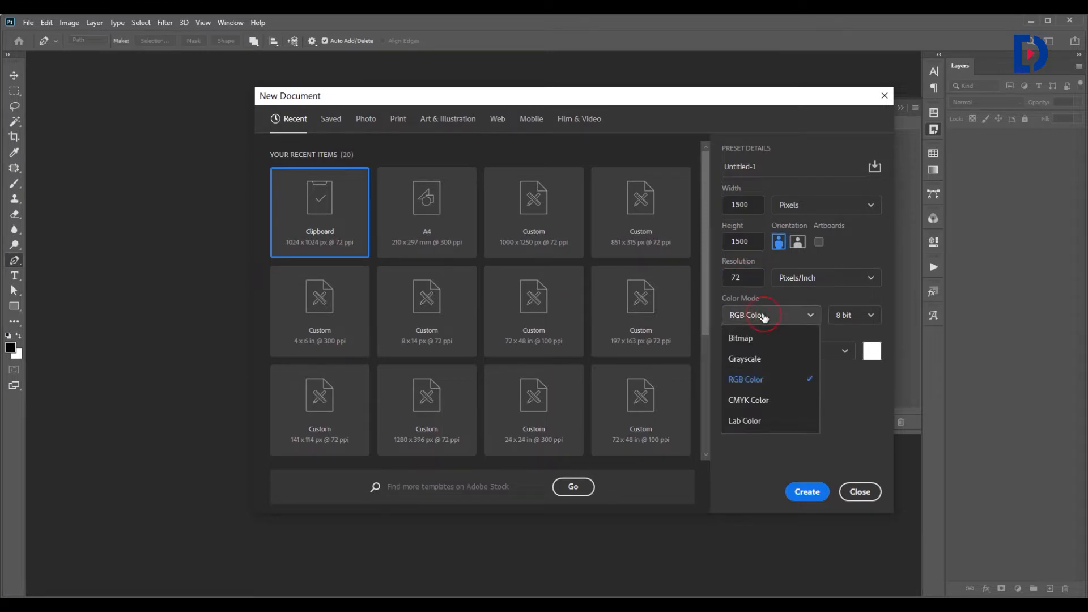
pyautogui.click(758, 317)
pyautogui.click(759, 318)
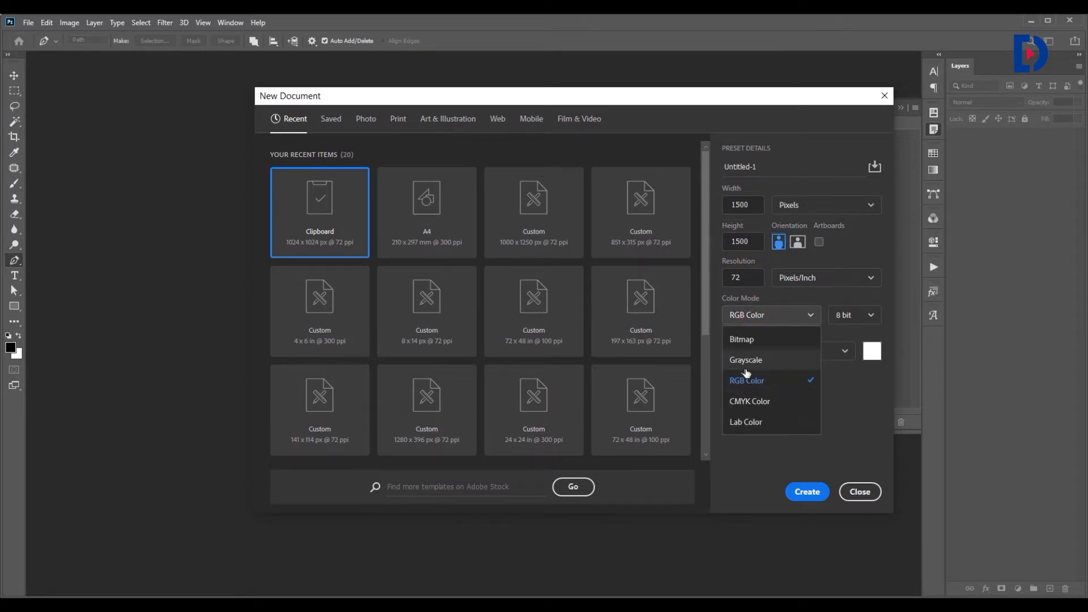
pyautogui.click(750, 380)
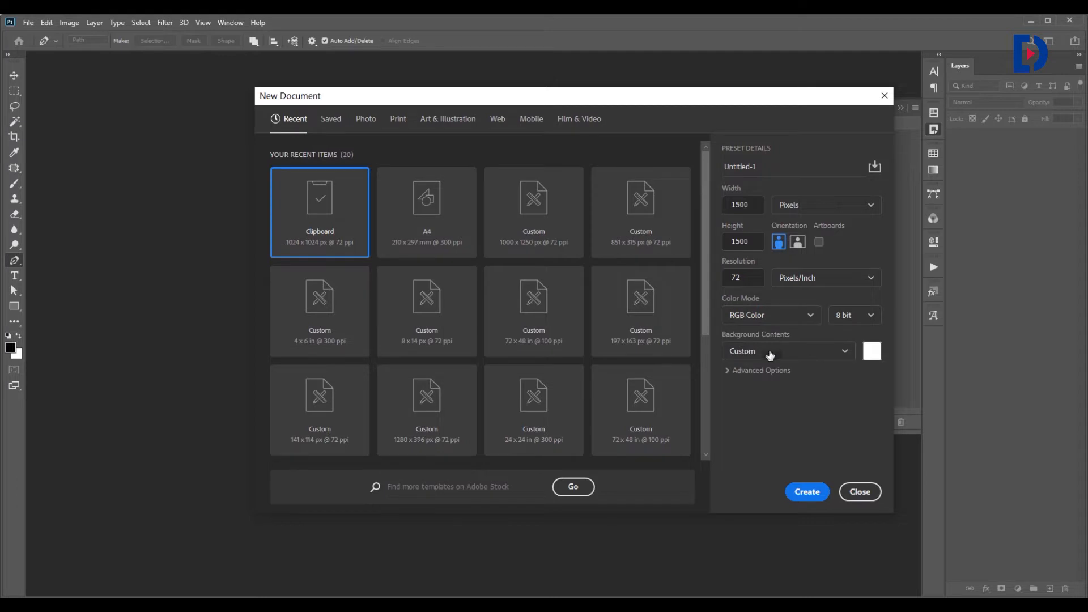
pyautogui.click(805, 493)
# Step: Draw a black rectangle about 1316 x 720 px across the middle of the canvas
pyautogui.press('u')
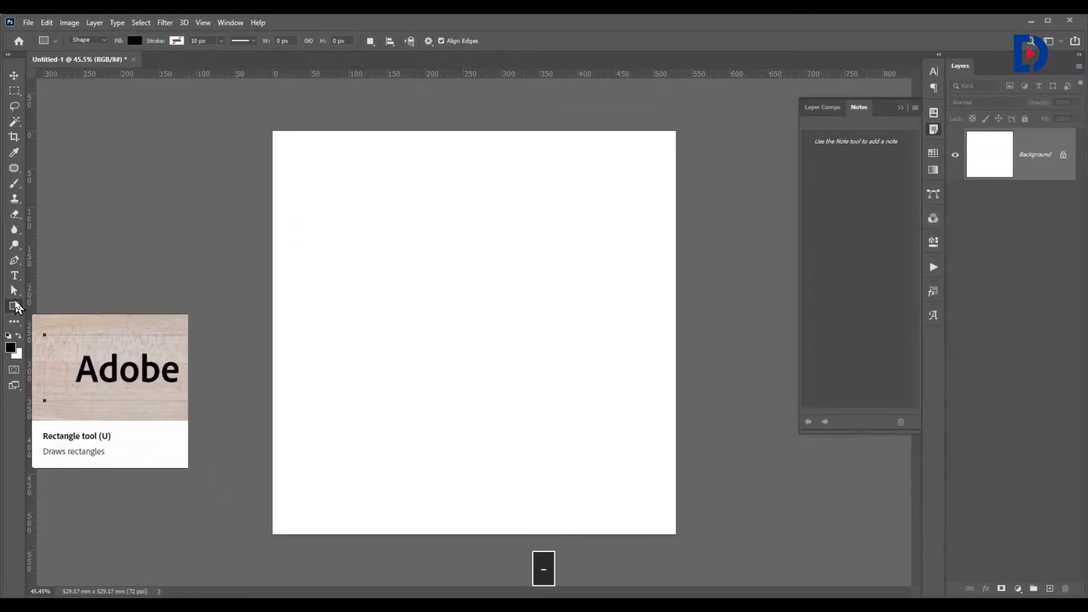
pyautogui.moveTo(296, 245); pyautogui.dragTo(649, 438)
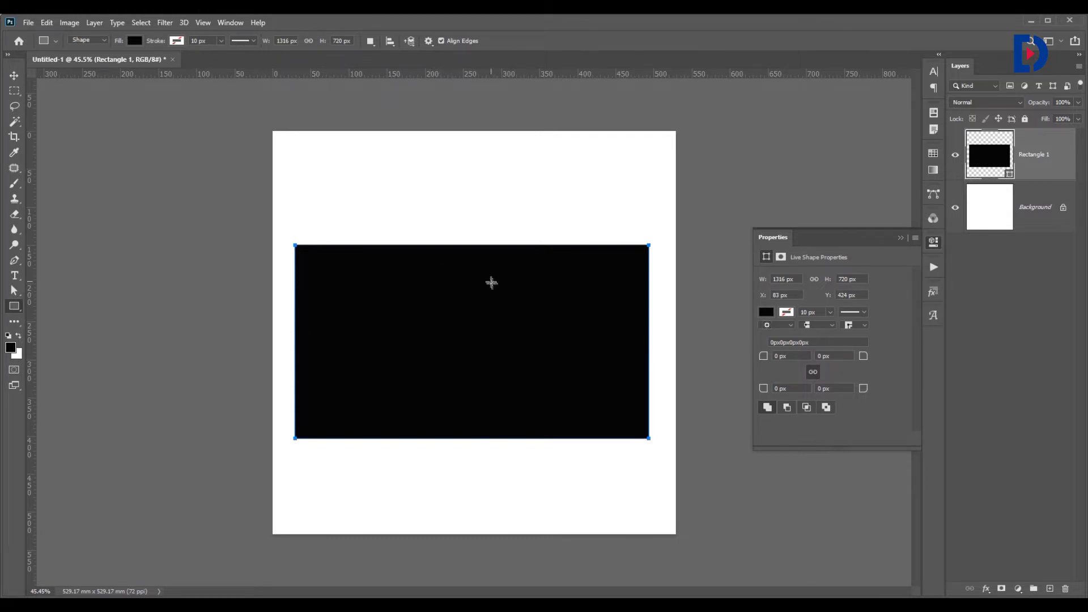
pyautogui.press('v')
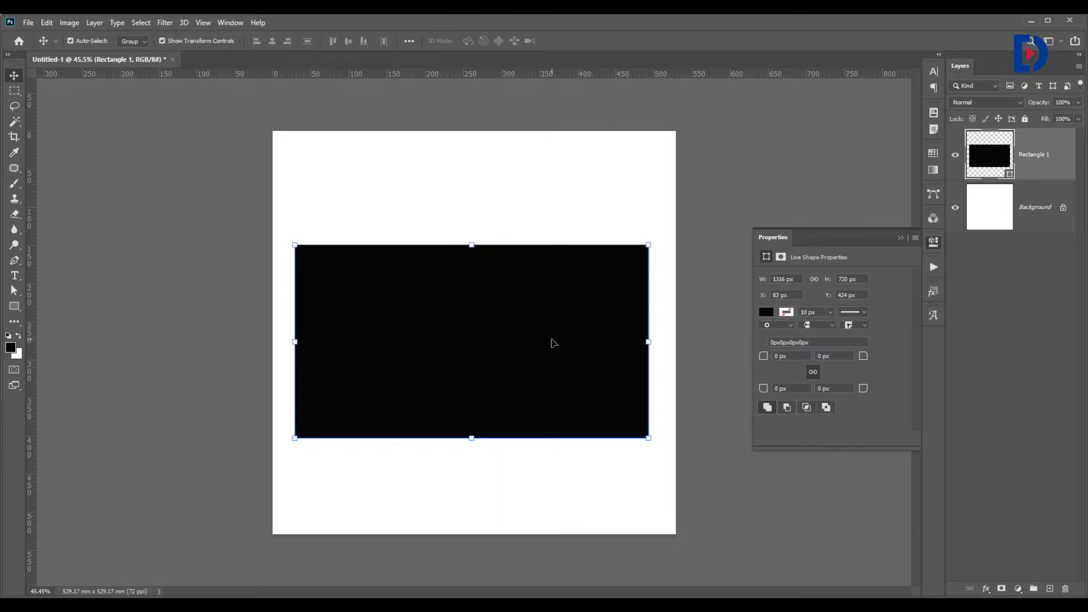
# Step: Rotate the rectangle -30°, enlarge it and position it to fill the lower right of the canvas below a diagonal edge
pyautogui.hotkey('ctrl', 't')
pyautogui.moveTo(667, 450); pyautogui.dragTo(680, 345)
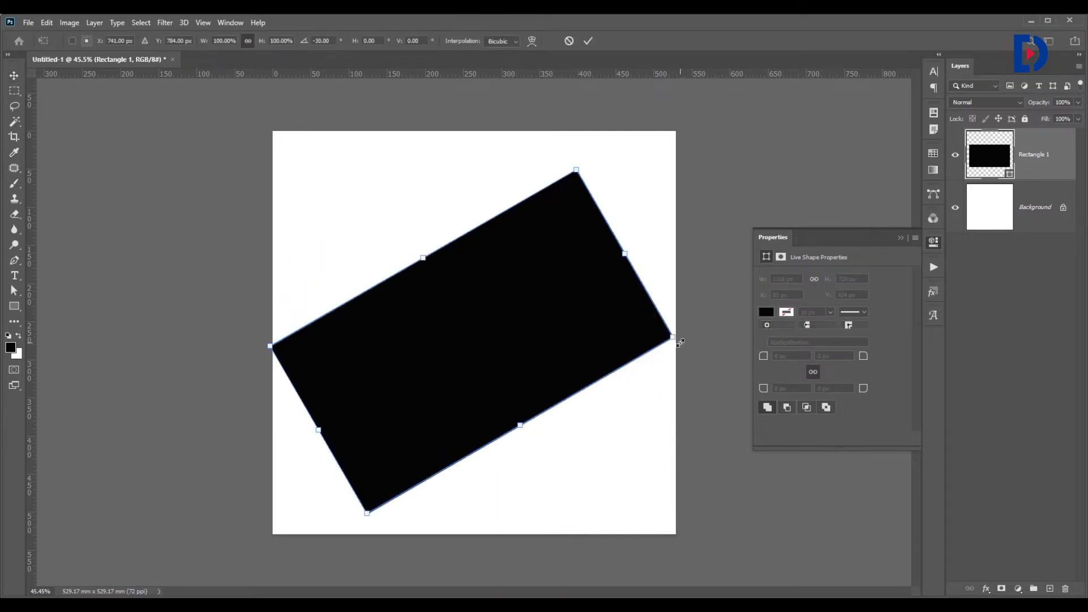
pyautogui.moveTo(520, 425); pyautogui.dragTo(649, 568)
pyautogui.press('Return')
pyautogui.moveTo(487, 309); pyautogui.dragTo(540, 429)
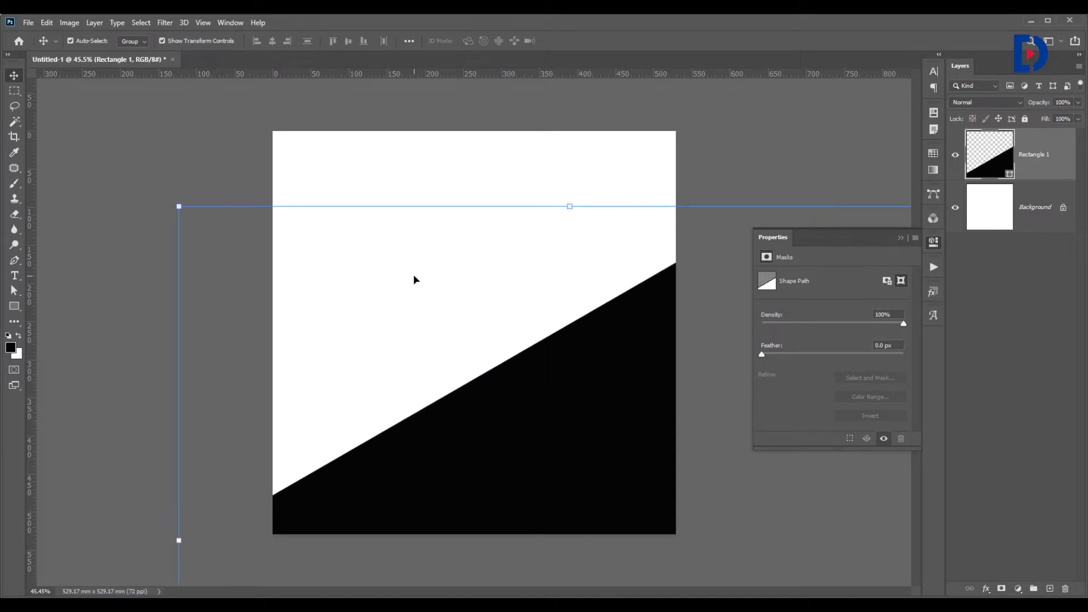
pyautogui.click(423, 289)
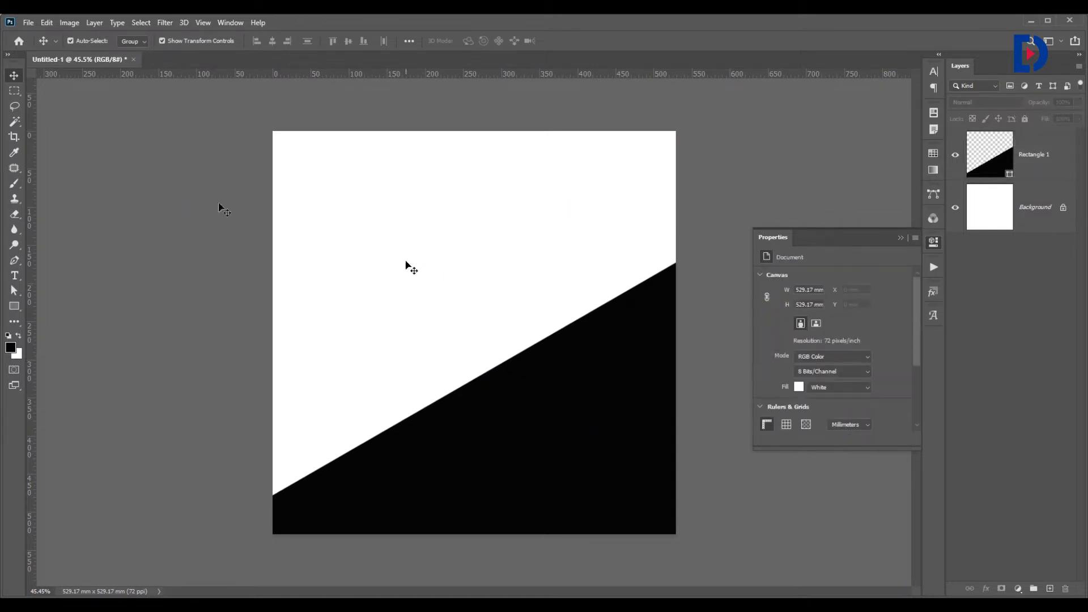
# Step: Draw a thin black horizontal rectangle about 960 x 166 px near the top of the canvas
pyautogui.click(15, 310)
pyautogui.click(61, 309)
pyautogui.moveTo(329, 185); pyautogui.dragTo(588, 229)
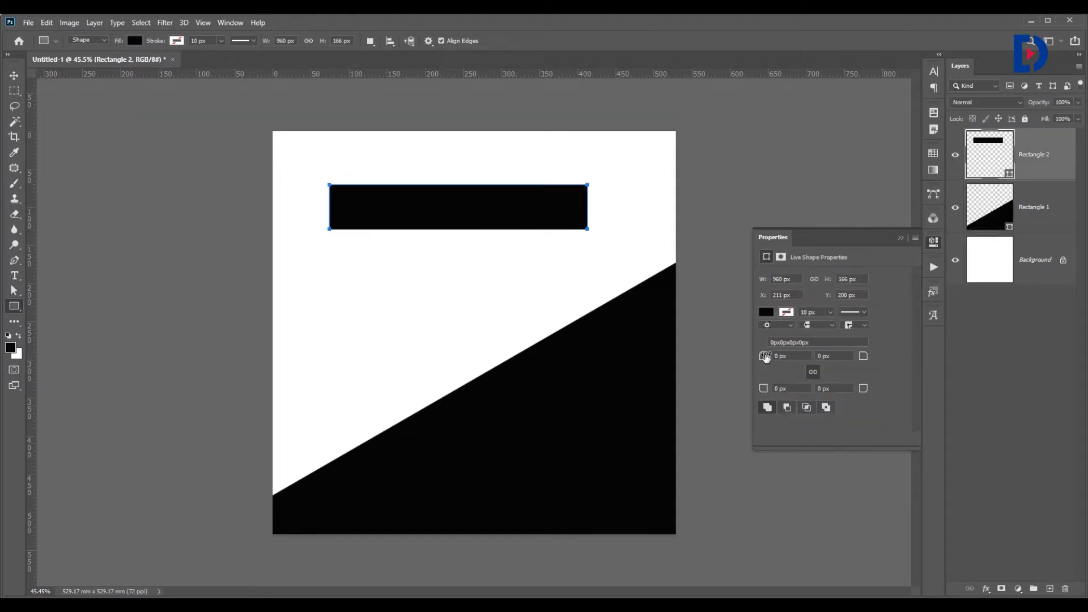
# Step: Set the corner radius of the thin rectangle to 100 px on all corners to round its ends fully
pyautogui.hotkey('alt', '=')
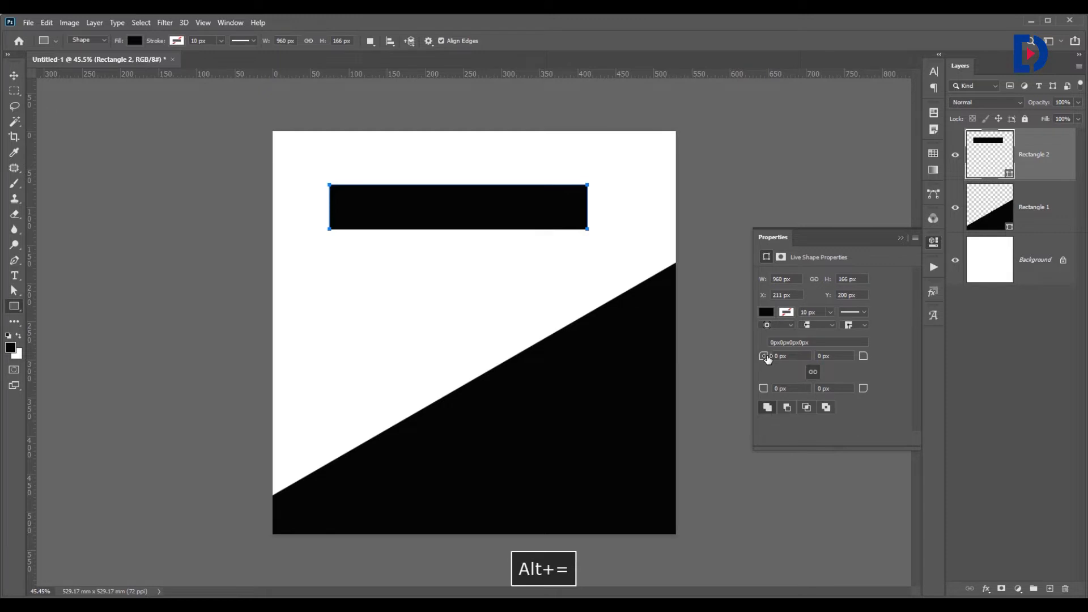
pyautogui.press('=')
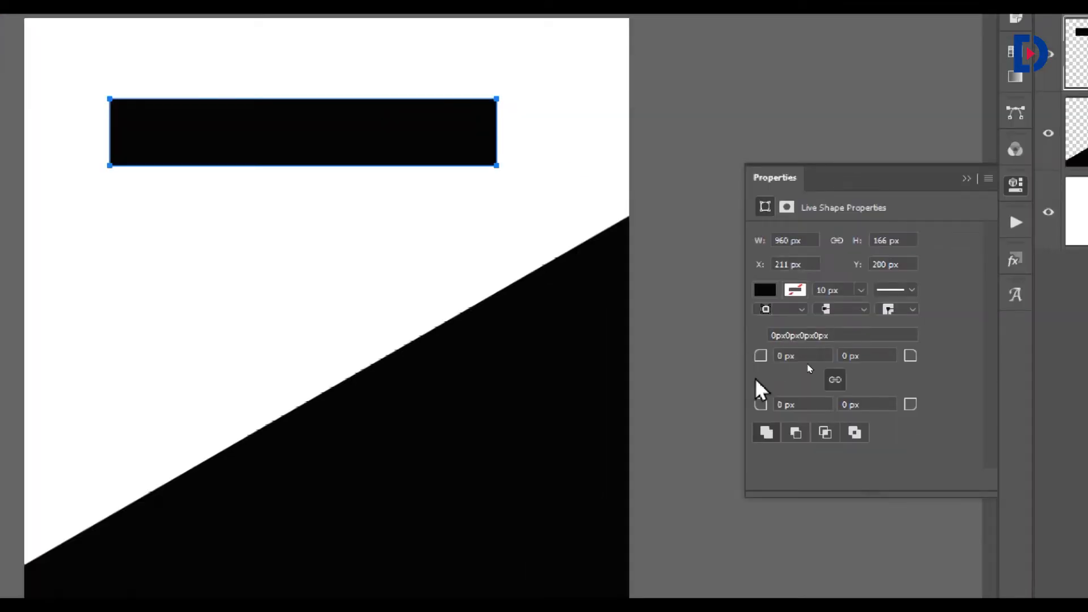
pyautogui.moveTo(807, 356); pyautogui.dragTo(763, 355)
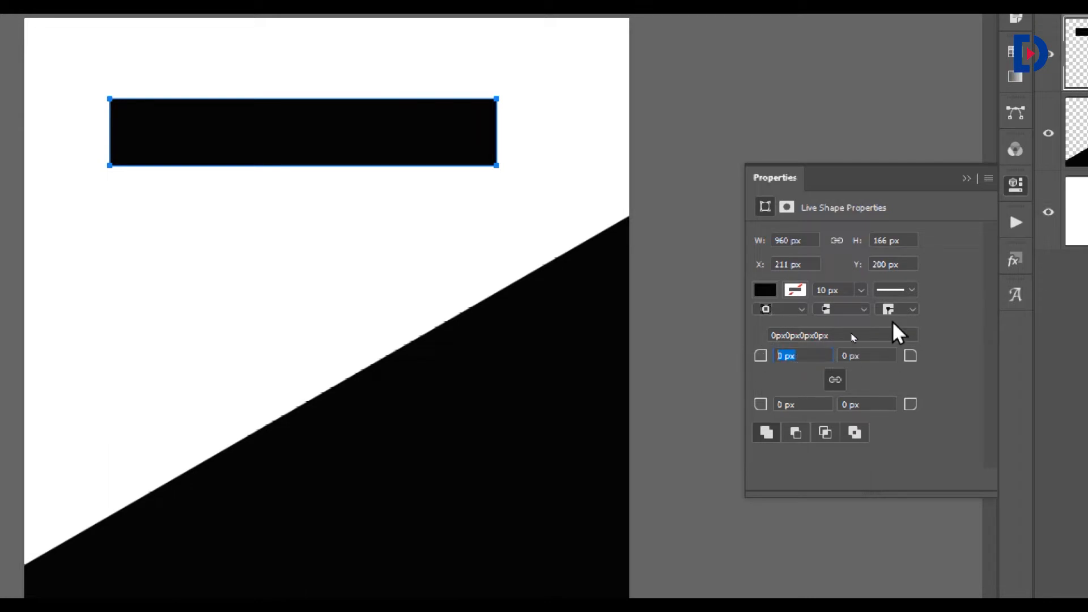
pyautogui.write('100')
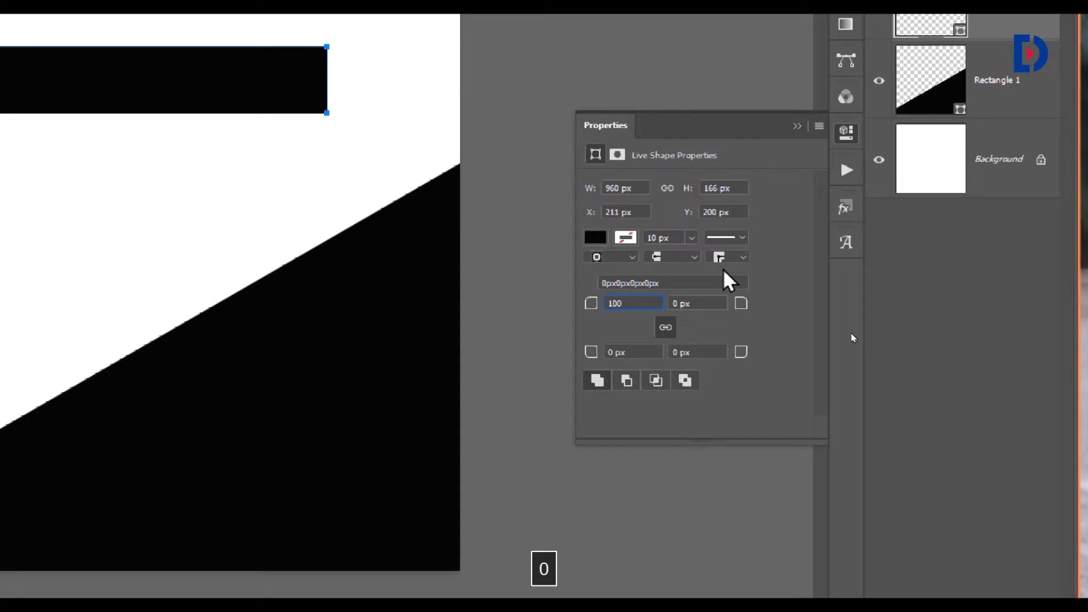
pyautogui.press('Return')
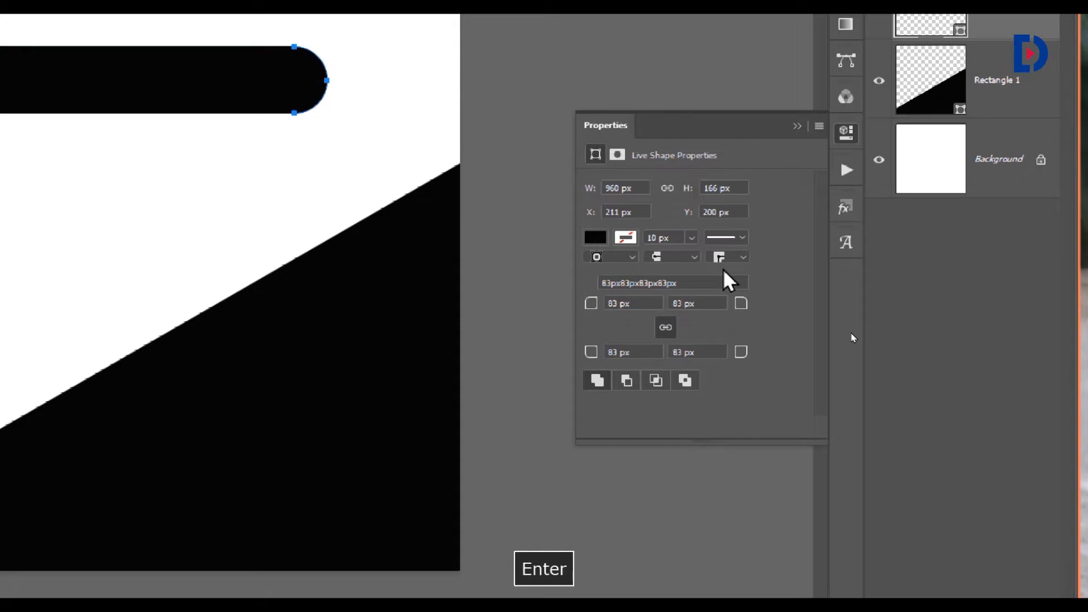
pyautogui.press('-')
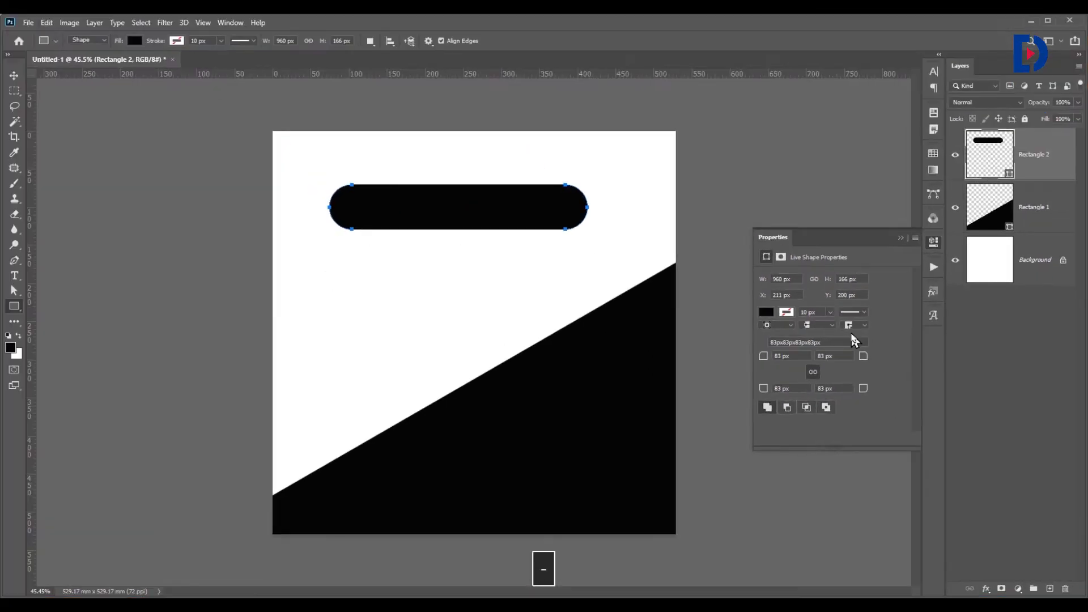
# Step: Move the rounded bar down and stretch its right end past the canvas edge to about 184% width
pyautogui.click(13, 75)
pyautogui.click(516, 254)
pyautogui.moveTo(481, 208); pyautogui.dragTo(493, 250)
pyautogui.hotkey('ctrl', 't')
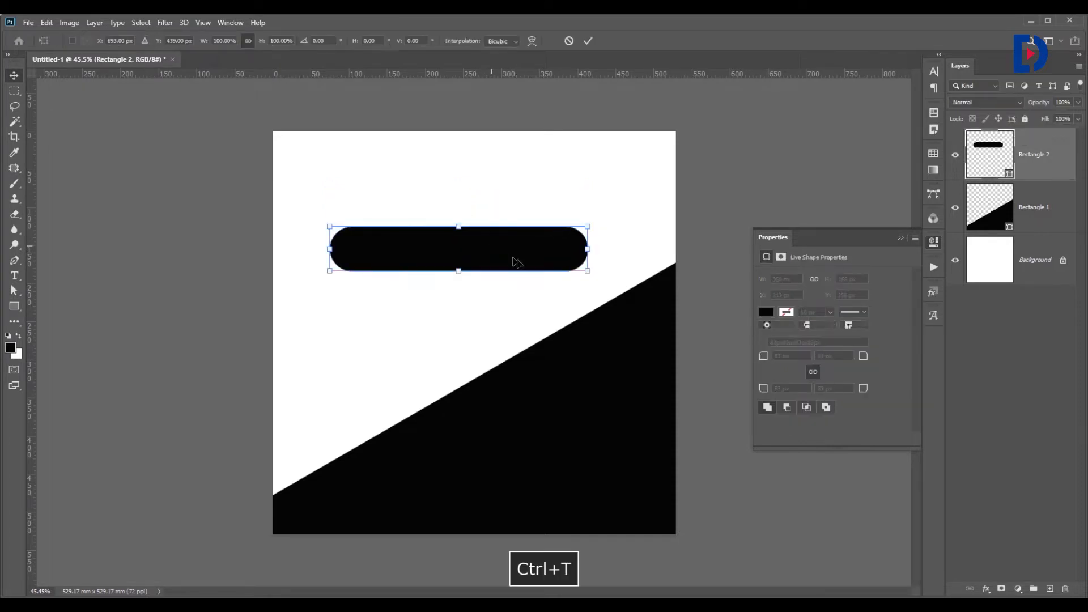
pyautogui.press('Escape')
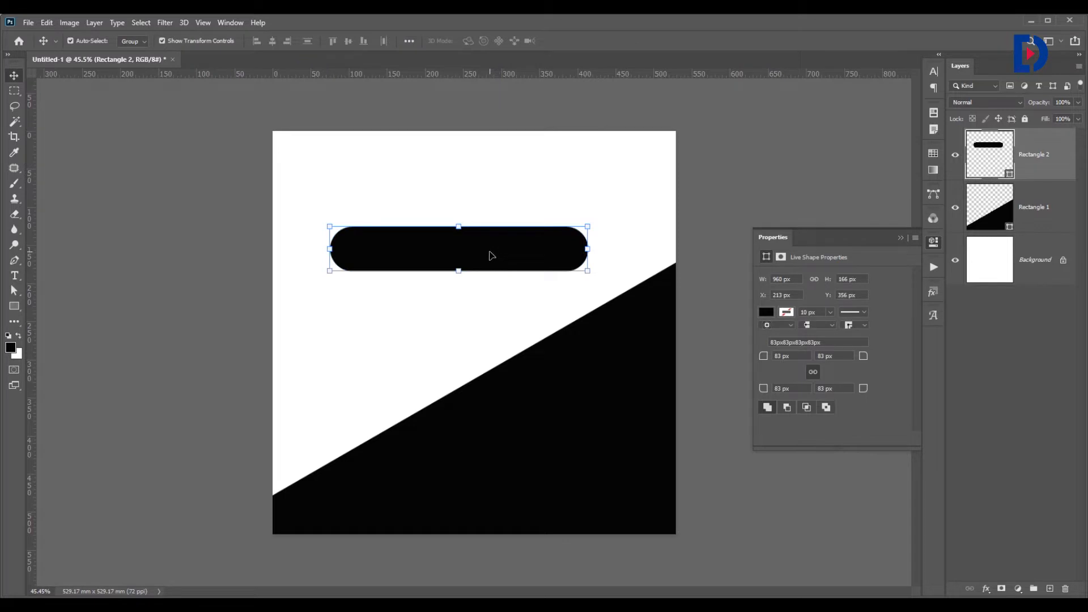
pyautogui.moveTo(590, 249); pyautogui.dragTo(805, 249)
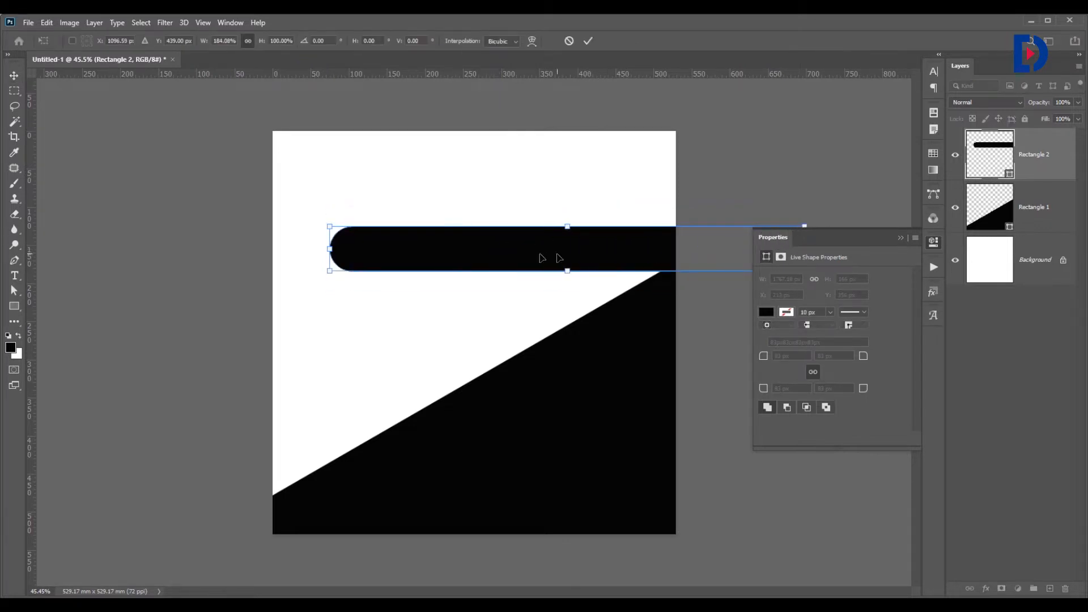
pyautogui.doubleClick(467, 254)
# Step: Duplicate the bar four times downward with staggered left ends and varied thicknesses, making the lowest about 1674 x 157 px
pyautogui.moveTo(491, 257); pyautogui.dragTo(560, 287)
pyautogui.click(632, 264)
pyautogui.moveTo(632, 264)
pyautogui.mouseDown()
pyautogui.moveTo(633, 284)
pyautogui.moveTo(632, 274)
pyautogui.mouseUp()
pyautogui.moveTo(566, 284); pyautogui.dragTo(495, 355)
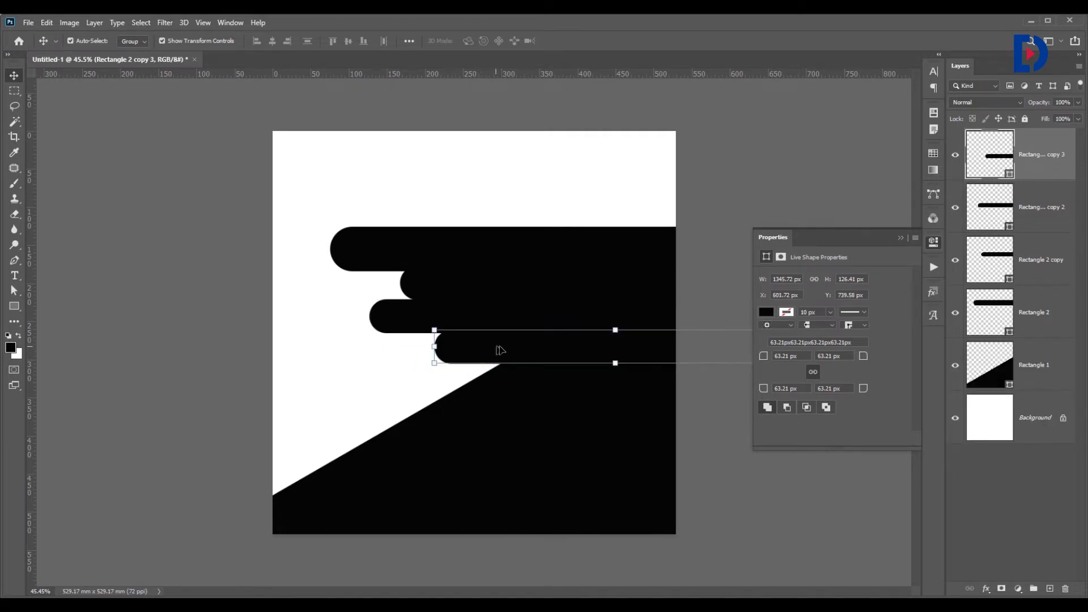
pyautogui.moveTo(616, 366); pyautogui.dragTo(616, 358)
pyautogui.doubleClick(569, 348)
pyautogui.moveTo(516, 346); pyautogui.dragTo(479, 342)
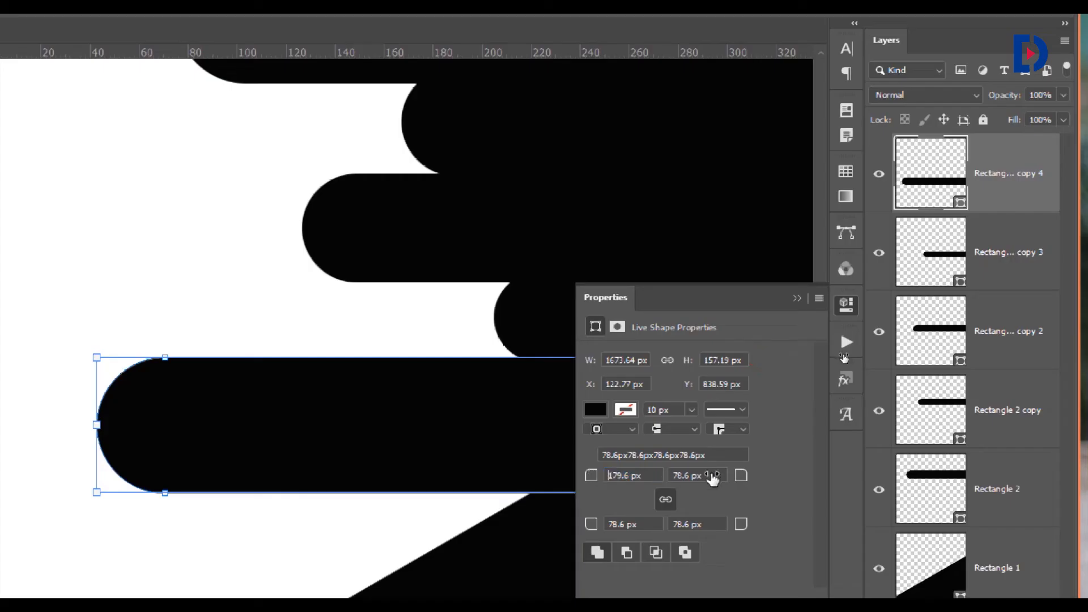
# Step: Try different corner radii on the lowest rounded bar
pyautogui.click(790, 356)
pyautogui.write('55')
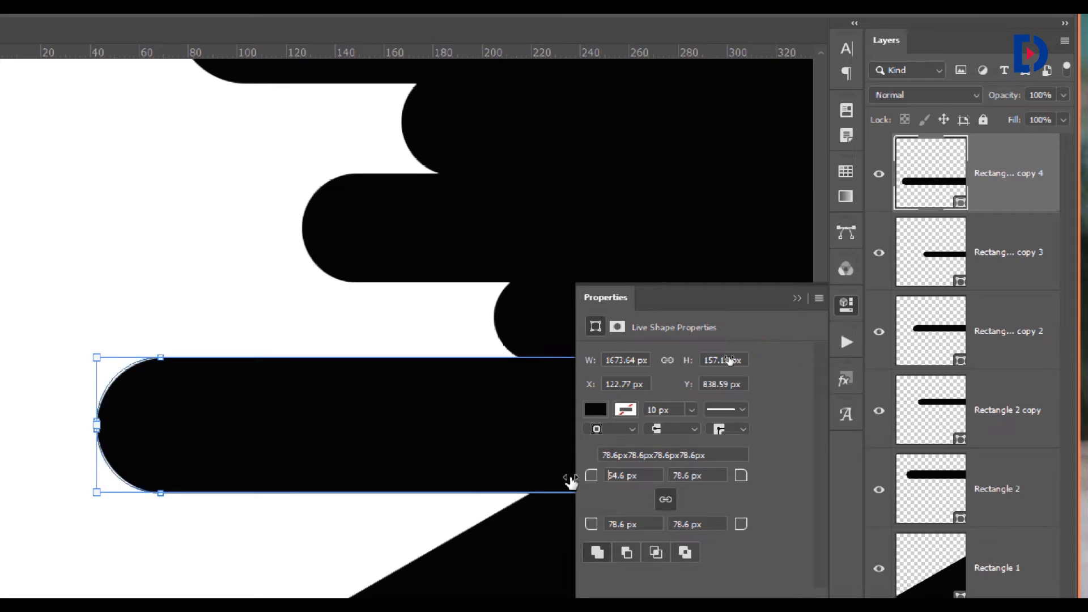
pyautogui.press('Return')
pyautogui.moveTo(591, 476); pyautogui.dragTo(774, 481)
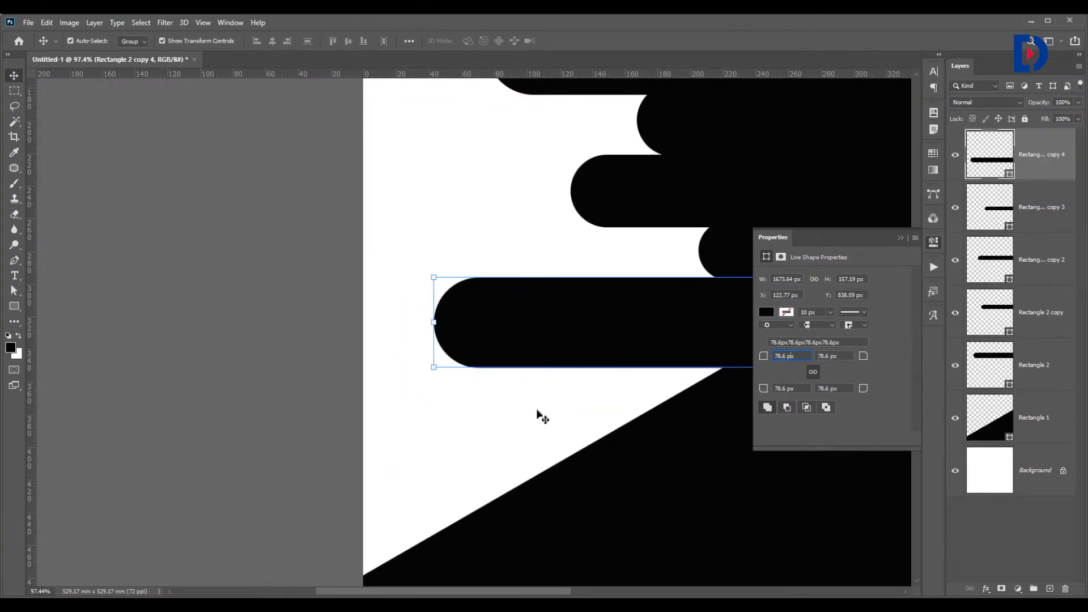
pyautogui.click(249, 557)
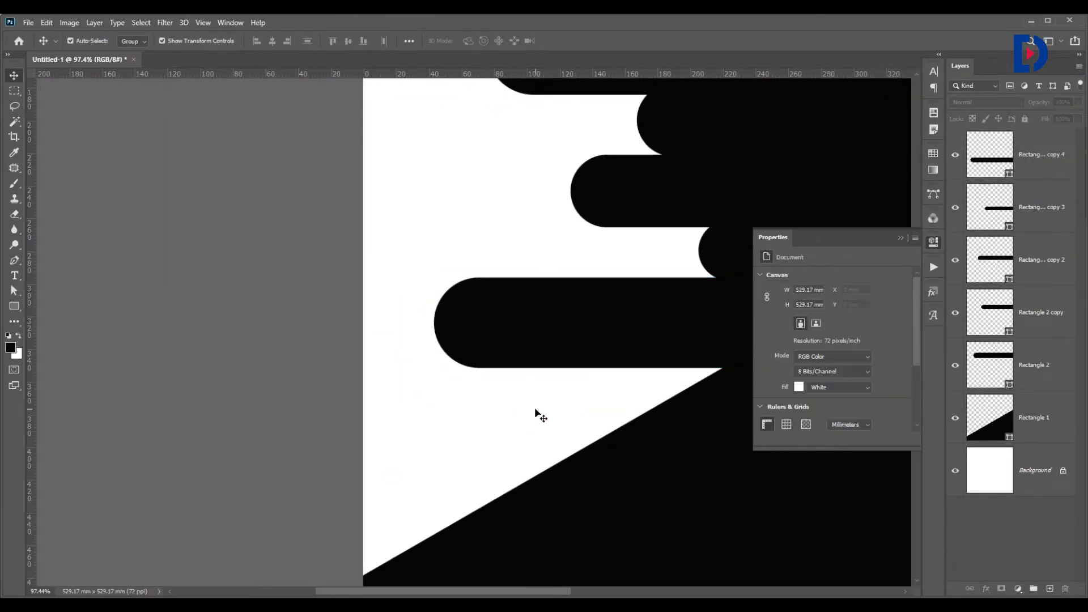
# Step: Select all five rounded bars and convert them to a single Smart Object
pyautogui.scroll(-5, 535, 413)
pyautogui.press('space')
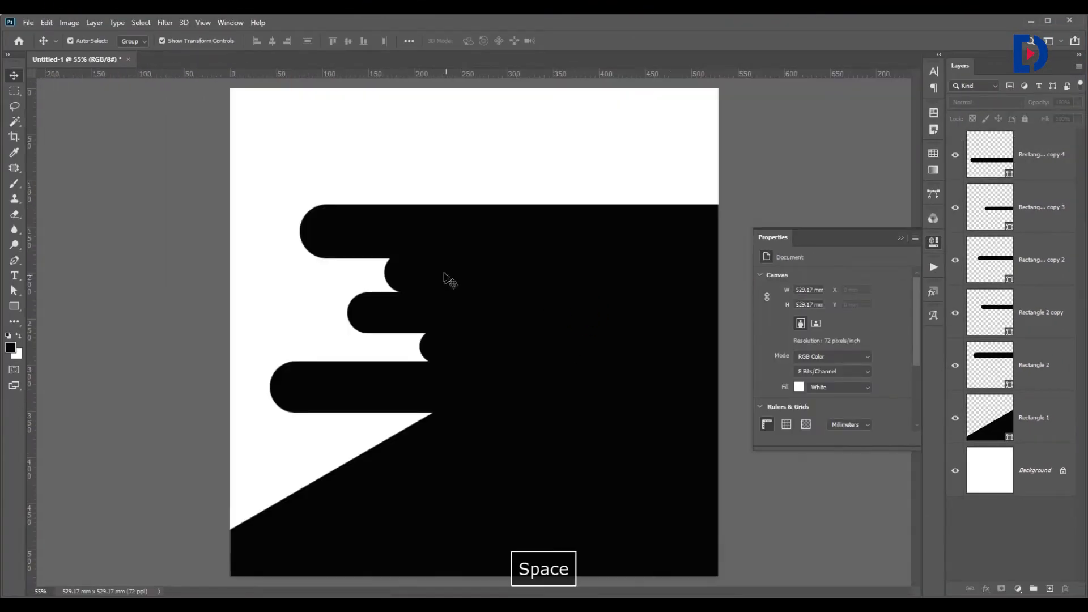
pyautogui.click(450, 381)
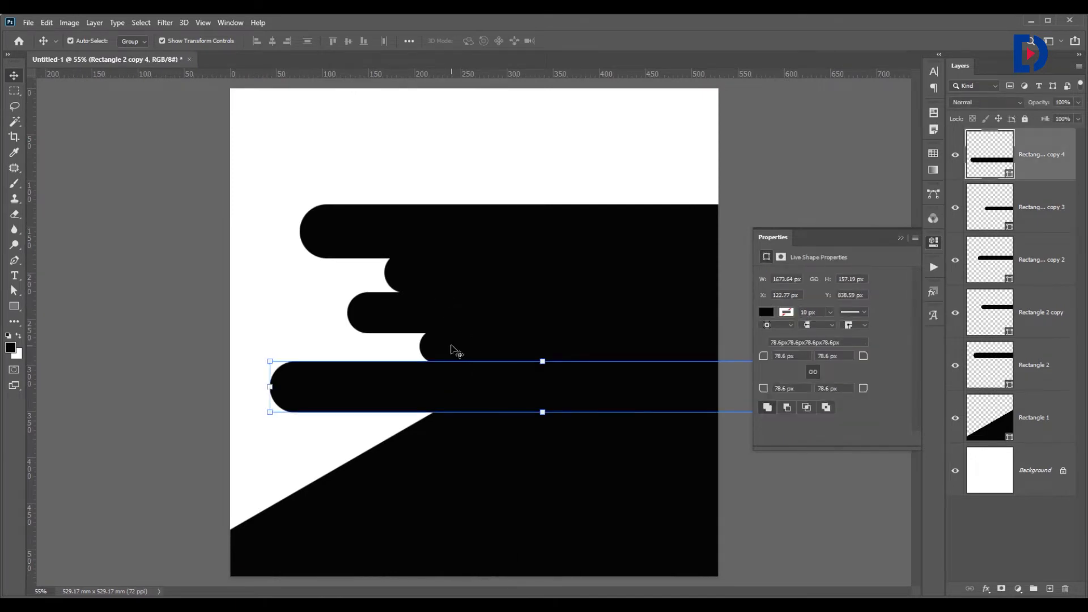
pyautogui.keyDown('shift'); pyautogui.click(453, 348); pyautogui.keyUp('shift')
pyautogui.keyDown('shift'); pyautogui.click(402, 312); pyautogui.keyUp('shift')
pyautogui.keyDown('shift'); pyautogui.click(412, 273); pyautogui.keyUp('shift')
pyautogui.keyDown('shift'); pyautogui.click(399, 222); pyautogui.keyUp('shift')
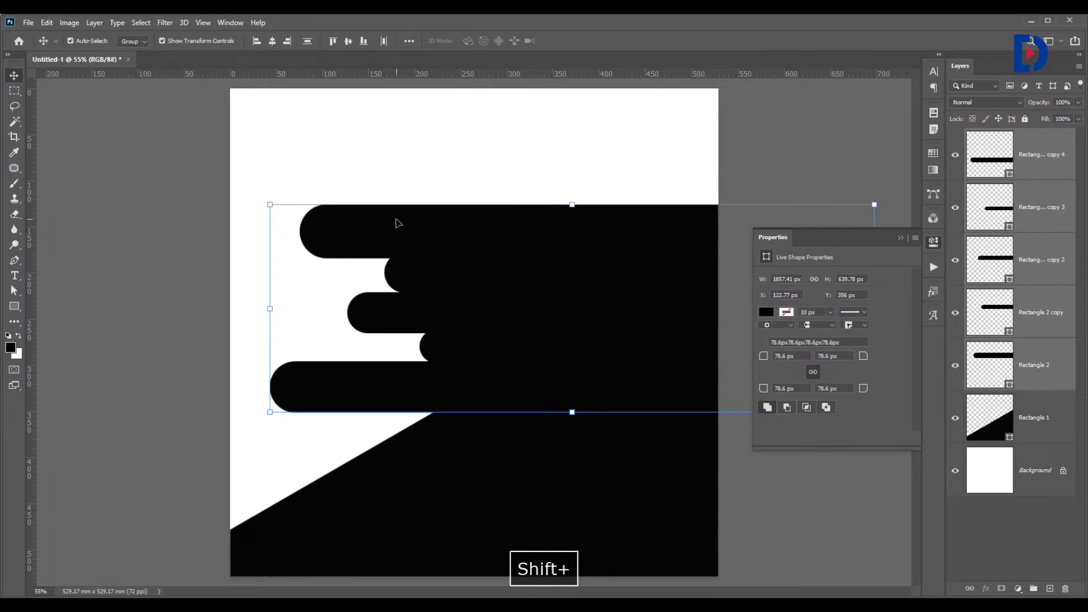
pyautogui.scroll(-2, 398, 223)
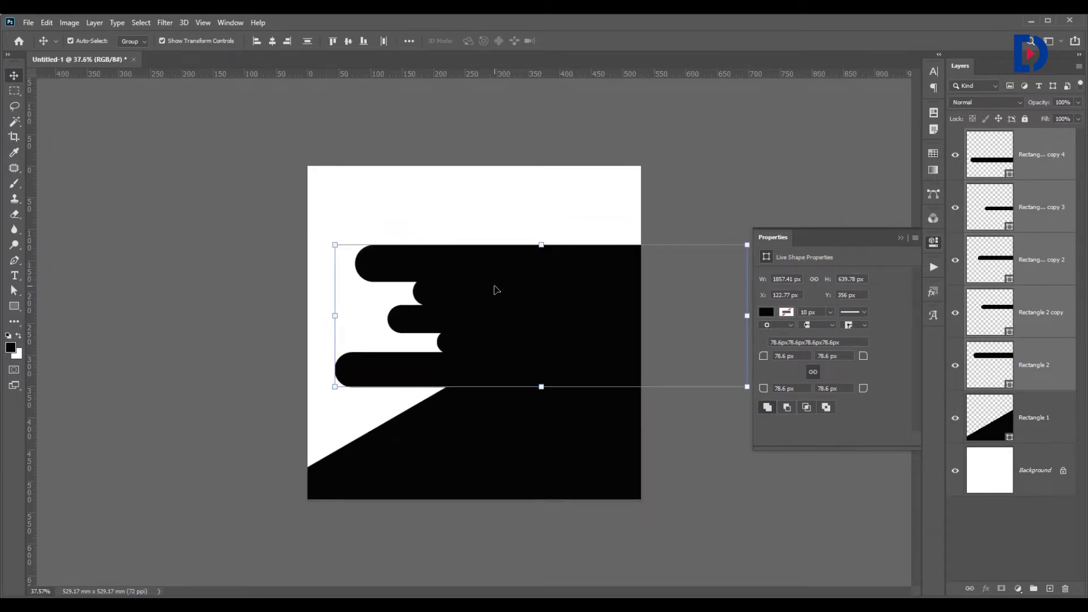
pyautogui.scroll(-1, 494, 287)
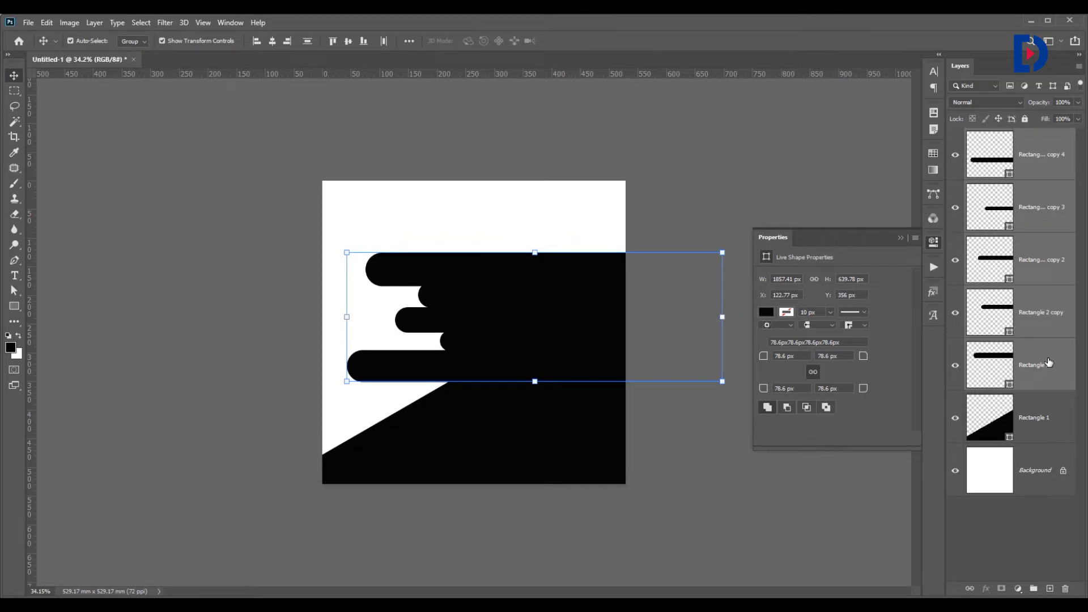
pyautogui.hotkey('alt', '=')
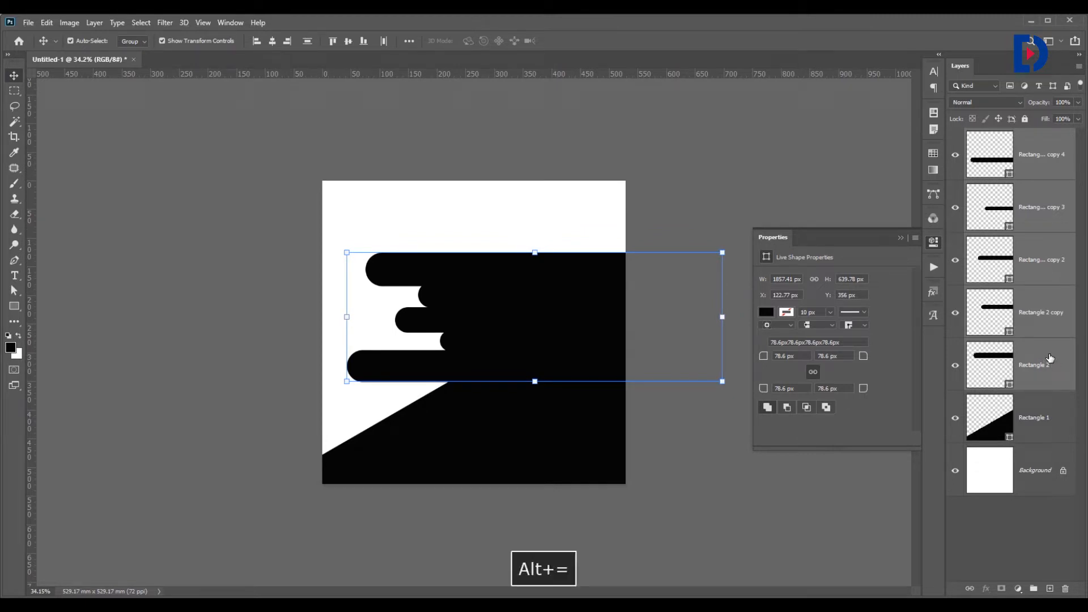
pyautogui.press('=')
pyautogui.rightClick(1049, 355)
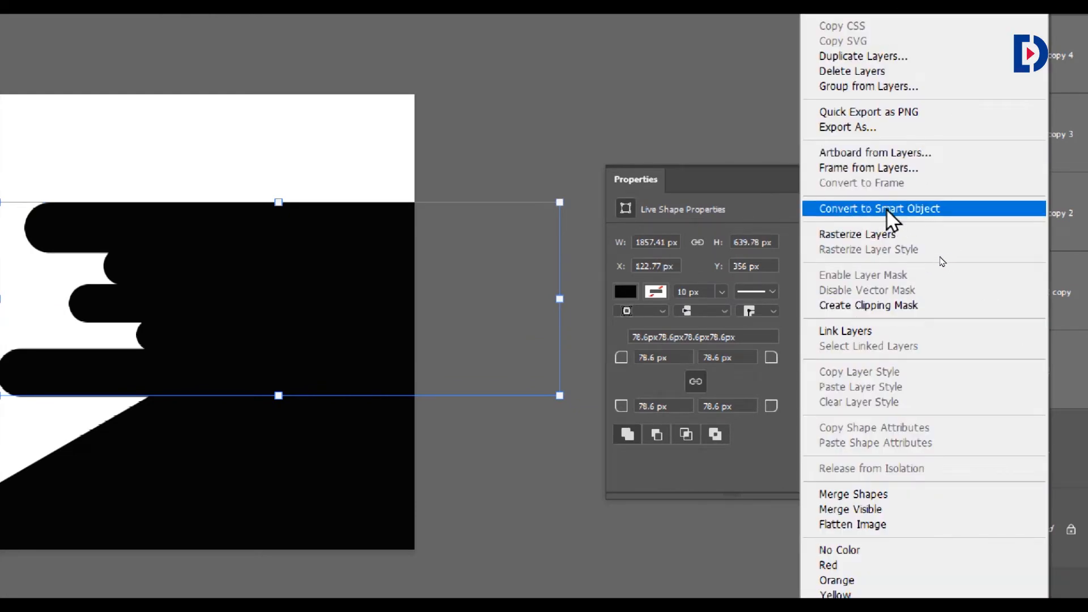
pyautogui.click(887, 209)
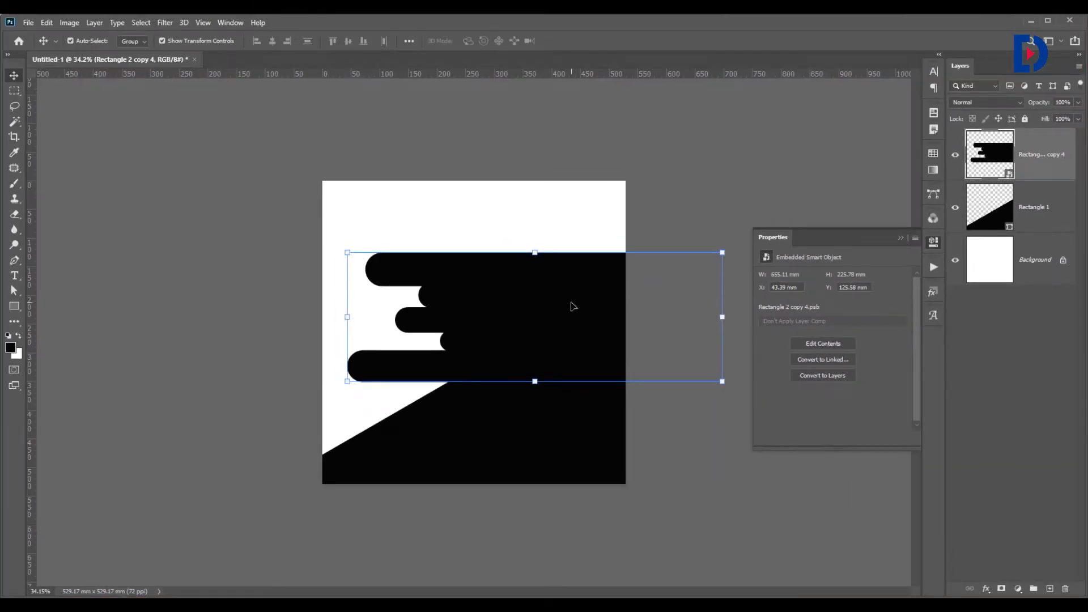
# Step: Rotate the bars Smart Object parallel to the diagonal edge and move it up into the canvas's upper right
pyautogui.hotkey('ctrl', 't')
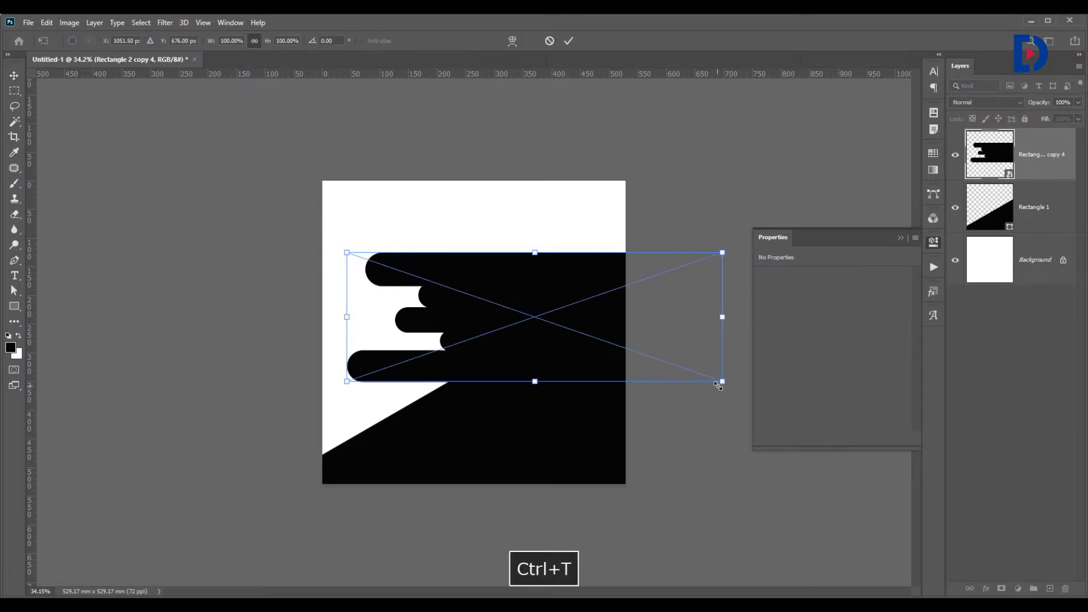
pyautogui.moveTo(726, 386); pyautogui.dragTo(678, 314)
pyautogui.moveTo(592, 300)
pyautogui.mouseDown()
pyautogui.moveTo(566, 232)
pyautogui.moveTo(571, 242)
pyautogui.moveTo(610, 238)
pyautogui.moveTo(646, 223)
pyautogui.moveTo(636, 221)
pyautogui.mouseUp()
pyautogui.click(542, 225)
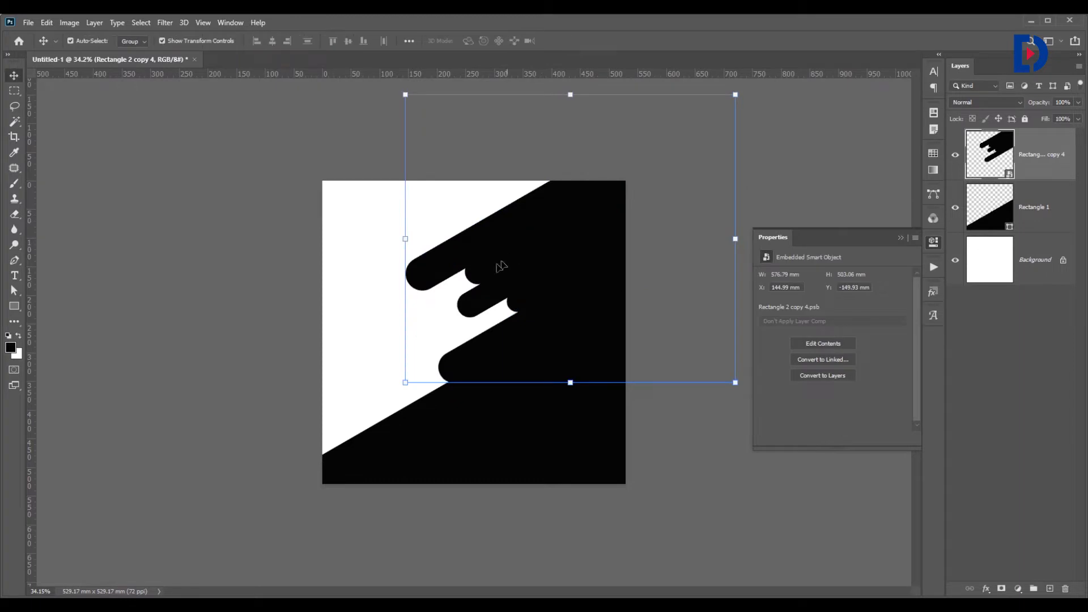
# Step: Recolour the diagonal block with the dark purple swatch from the Education Mines group
pyautogui.click(419, 437)
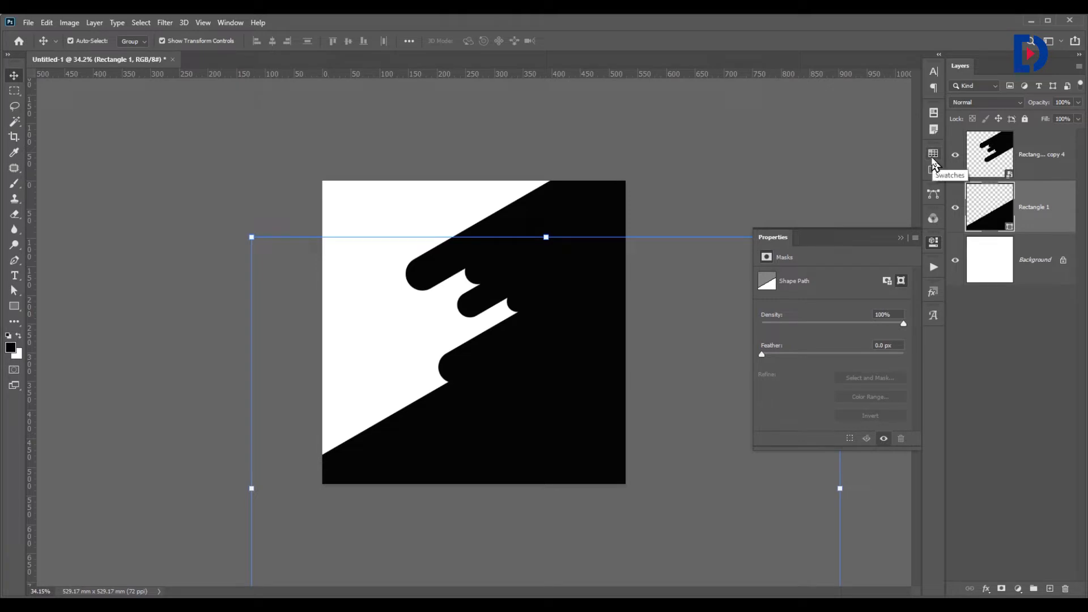
pyautogui.click(231, 23)
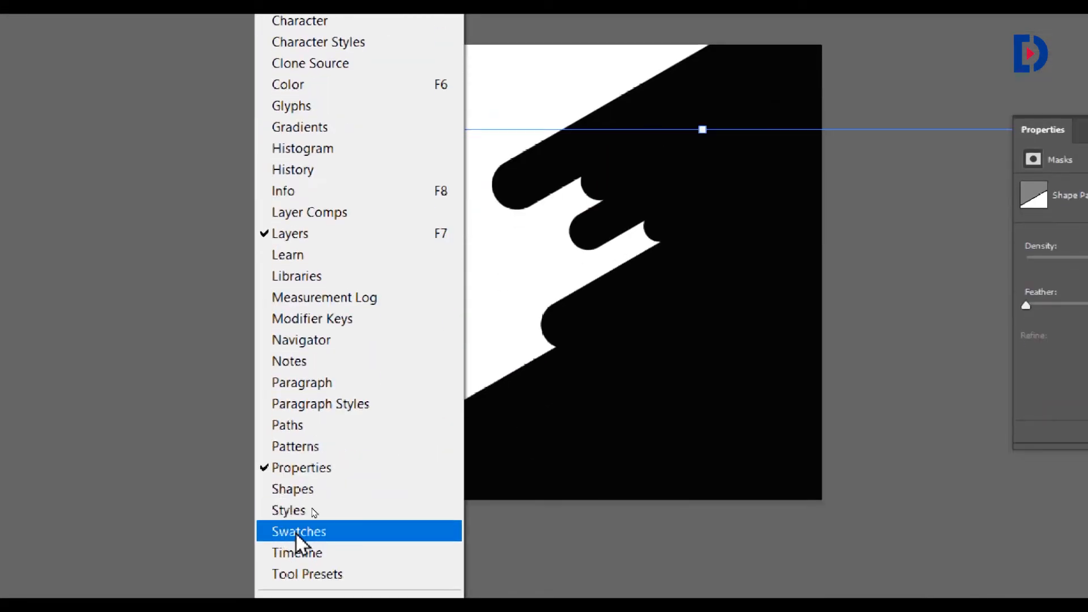
pyautogui.click(319, 535)
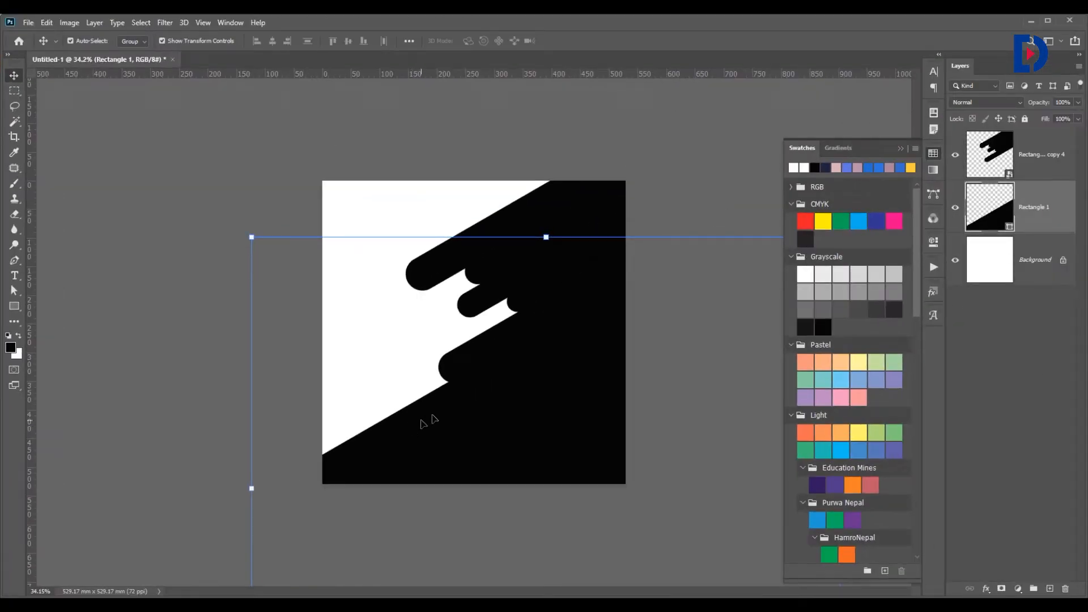
pyautogui.scroll(-3, 846, 453)
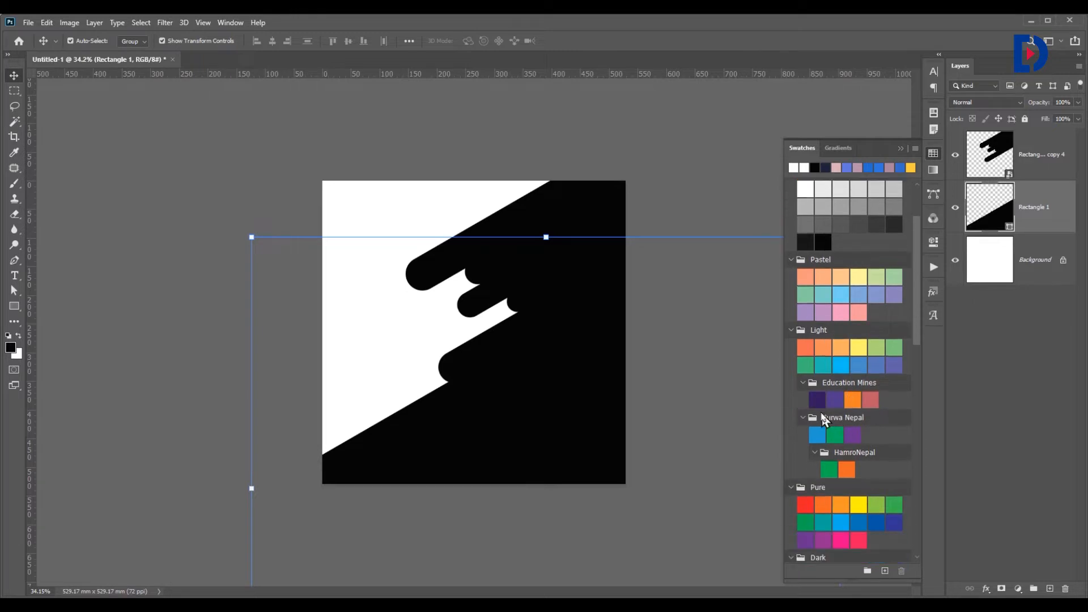
pyautogui.click(817, 399)
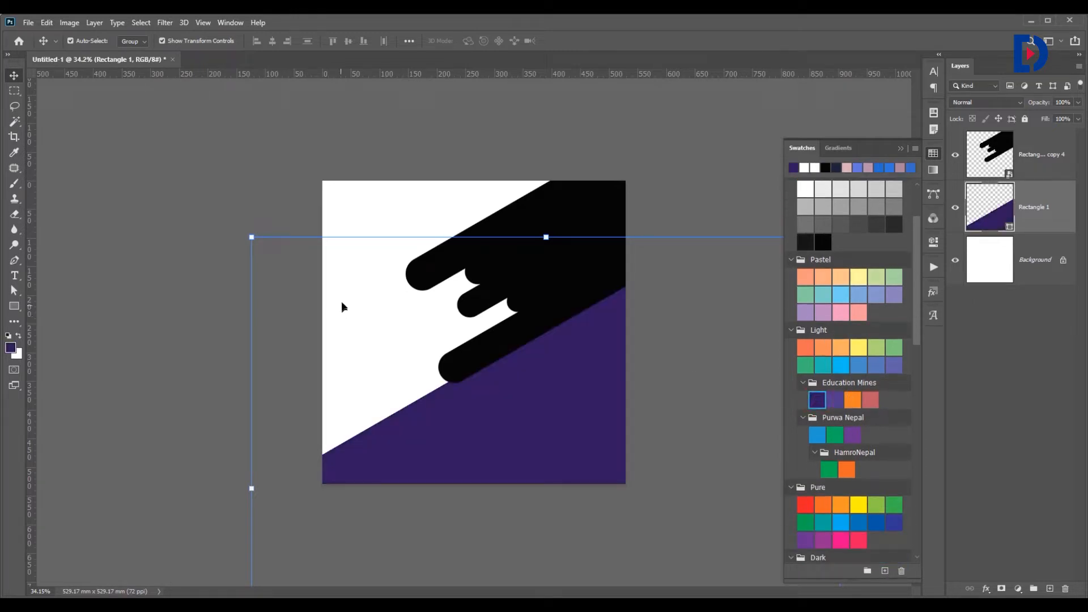
pyautogui.click(344, 288)
pyautogui.click(522, 239)
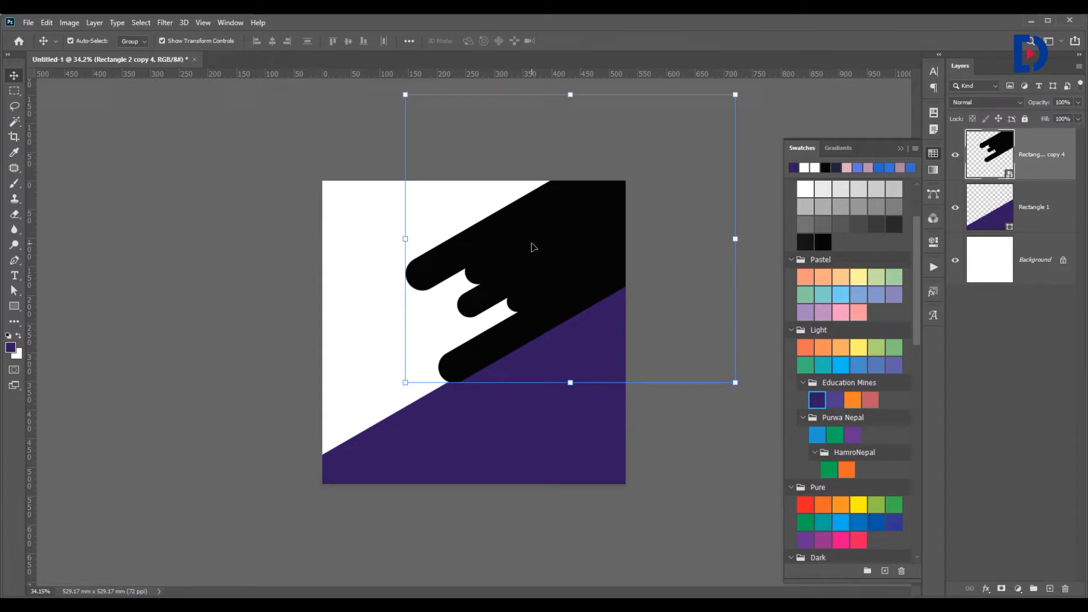
pyautogui.click(364, 229)
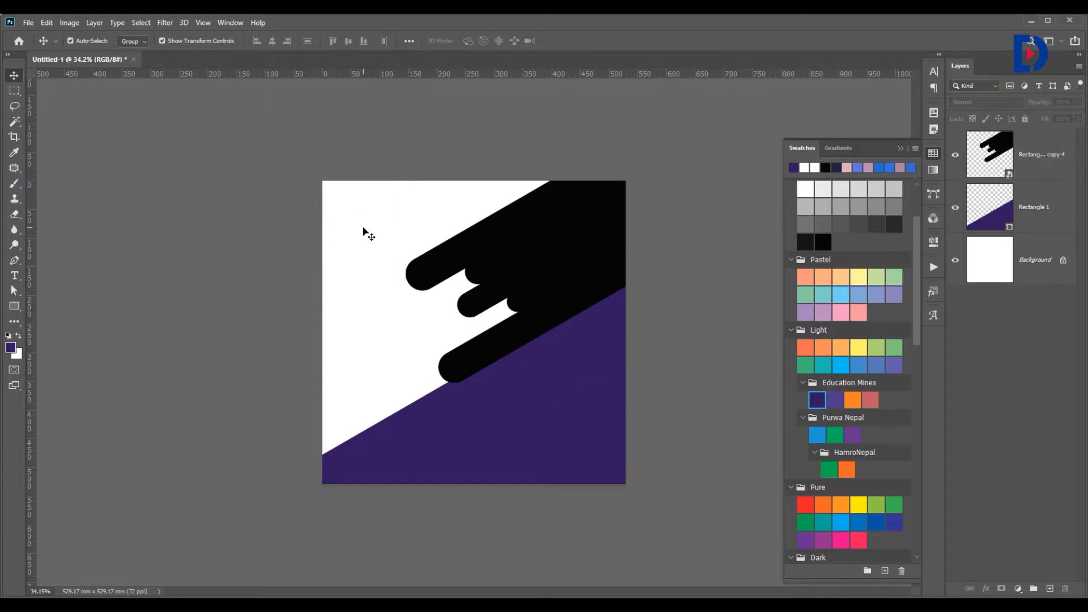
# Step: Open Photo.jpg from the Design Material folder as a separate document
pyautogui.click(28, 22)
pyautogui.click(46, 52)
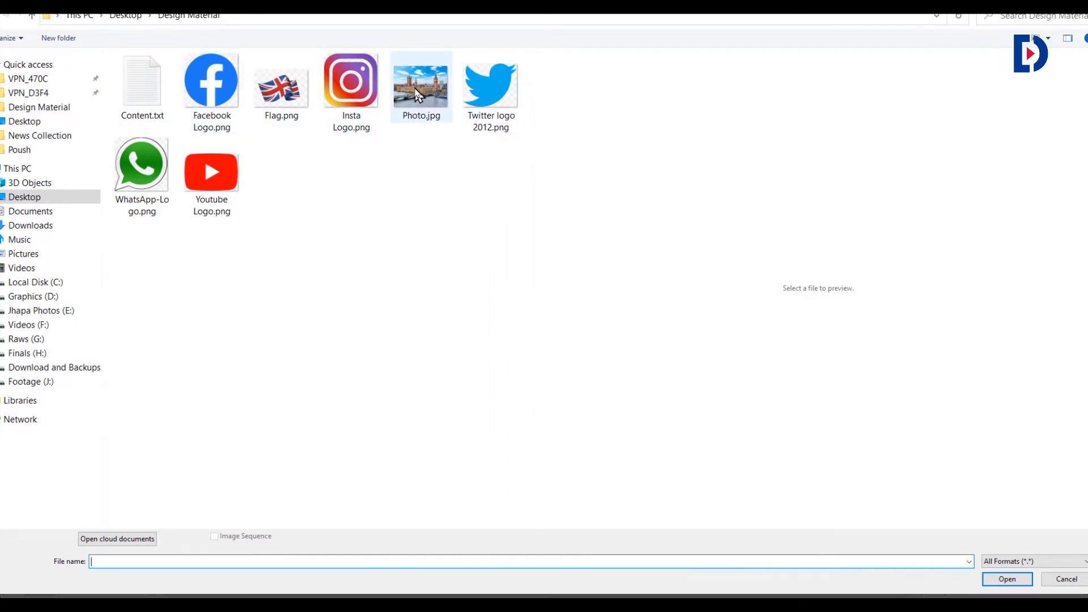
pyautogui.click(419, 96)
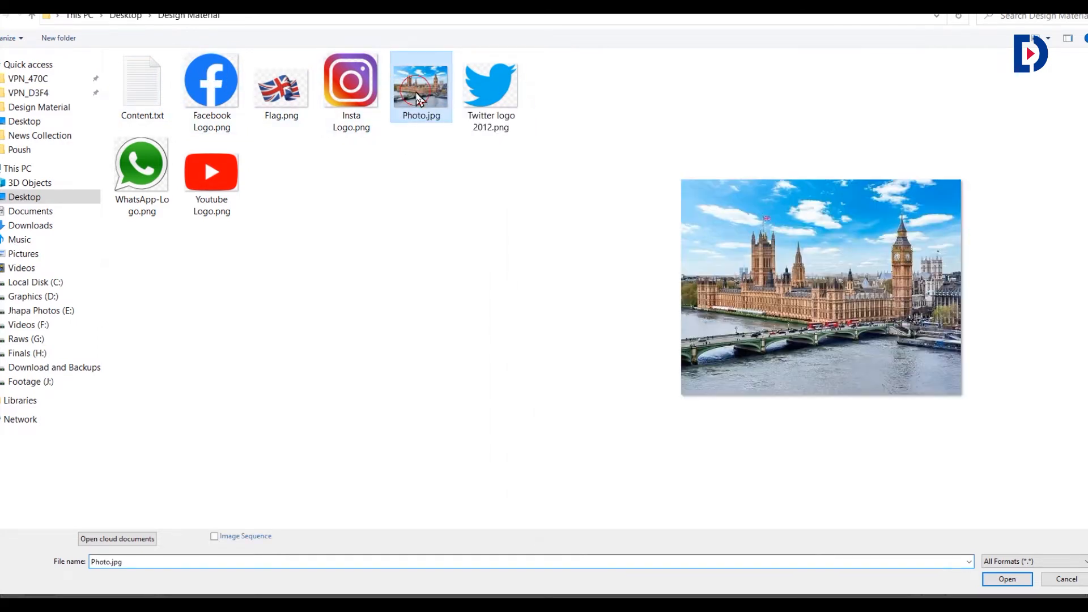
pyautogui.doubleClick(425, 87)
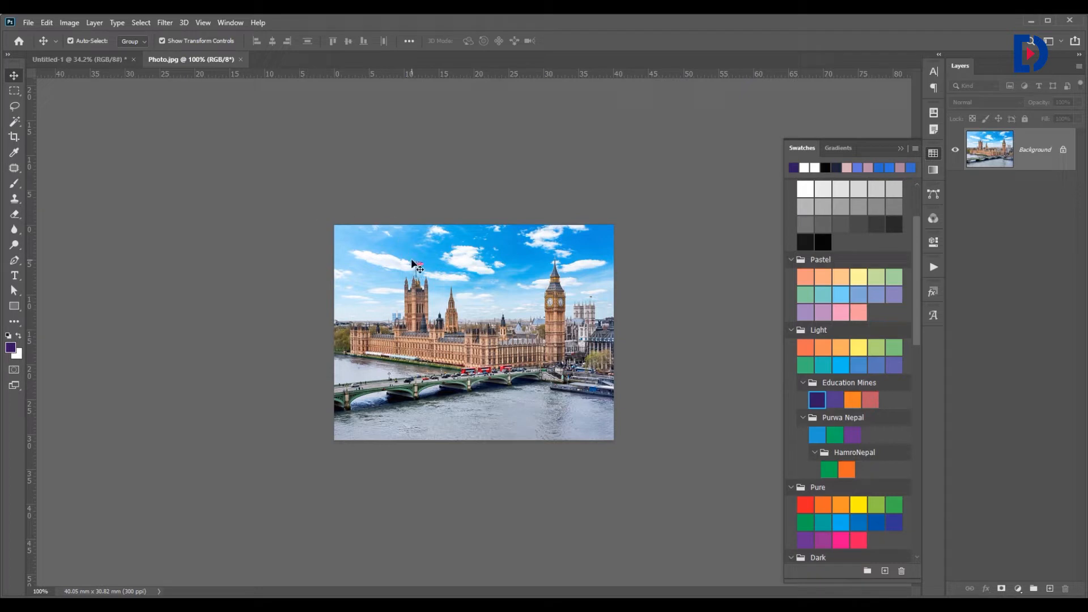
# Step: Copy the whole photo and paste it into Untitled-1 directly above the black bars Smart Object
pyautogui.hotkey('ctrl', 'a')
pyautogui.hotkey('ctrl', 'c')
pyautogui.click(79, 60)
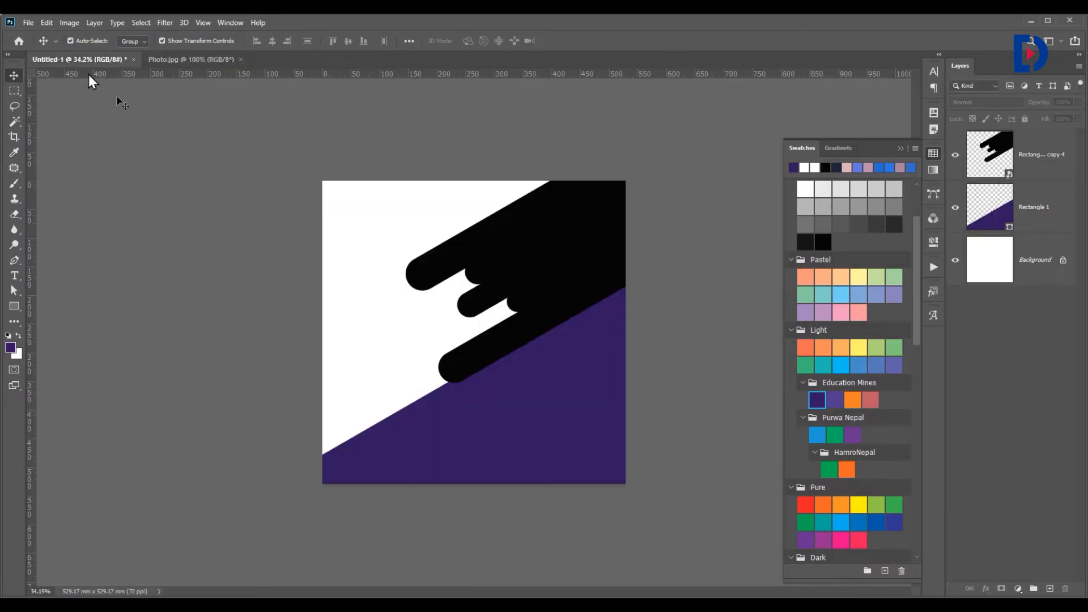
pyautogui.click(535, 229)
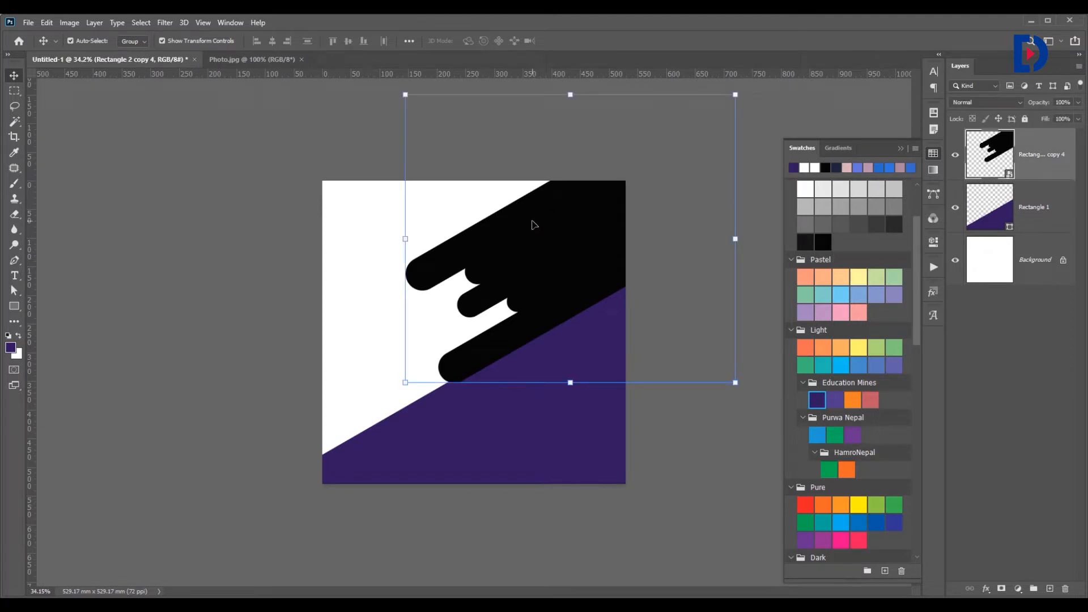
pyautogui.hotkey('ctrl', 'v')
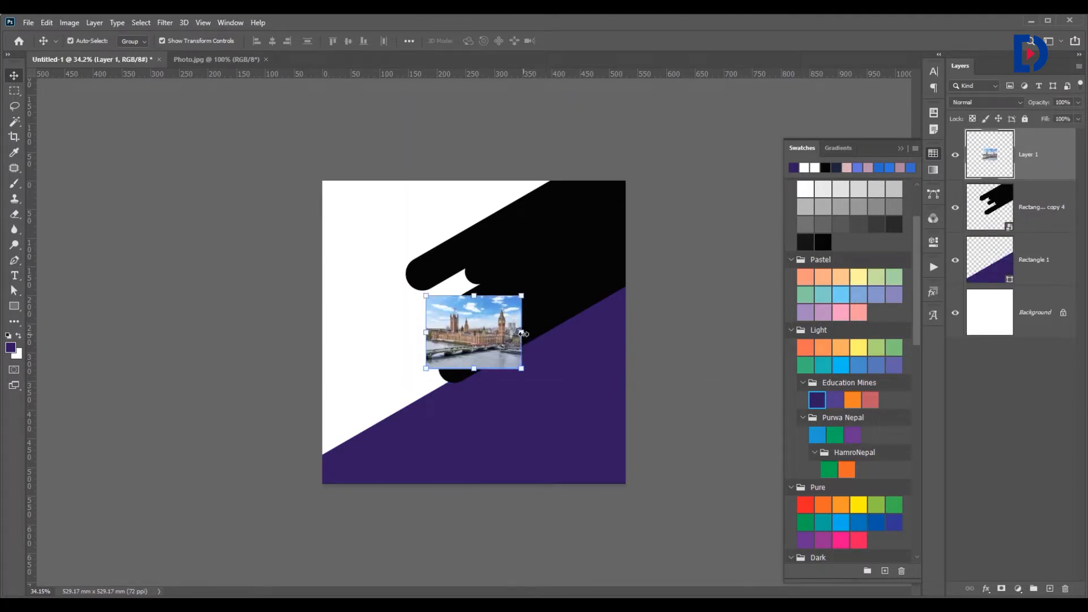
# Step: Enlarge and reposition the pasted photo until it covers all the black bars in the canvas's upper right
pyautogui.moveTo(522, 333); pyautogui.dragTo(589, 262)
pyautogui.moveTo(514, 377); pyautogui.dragTo(513, 398)
pyautogui.moveTo(565, 328)
pyautogui.mouseDown()
pyautogui.moveTo(548, 328)
pyautogui.moveTo(559, 328)
pyautogui.mouseUp()
pyautogui.press('Return')
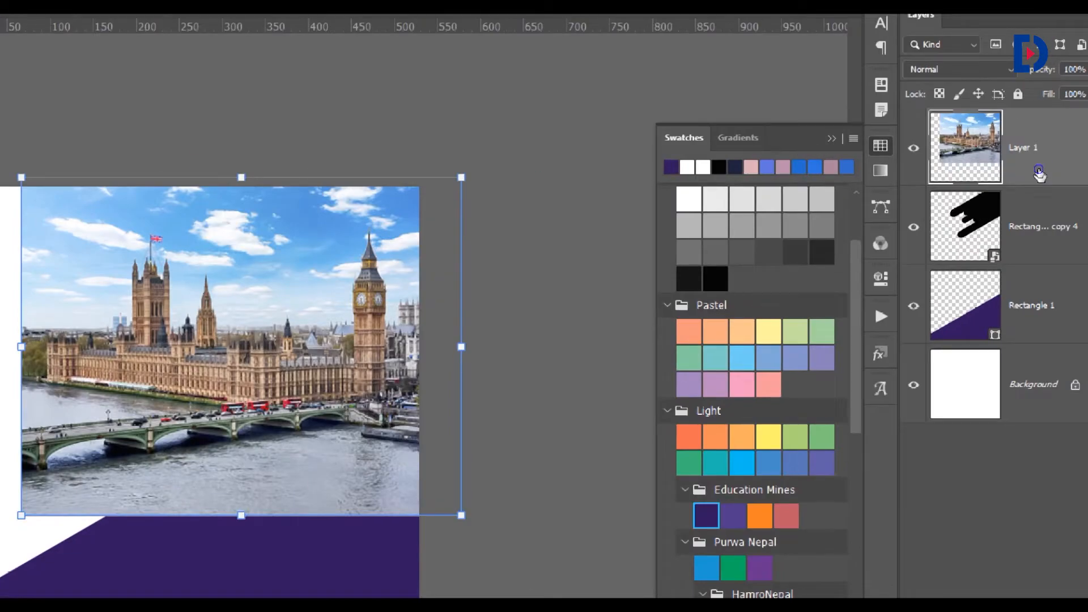
# Step: Clip the photo to the bars Smart Object with a clipping mask
pyautogui.rightClick(1039, 171)
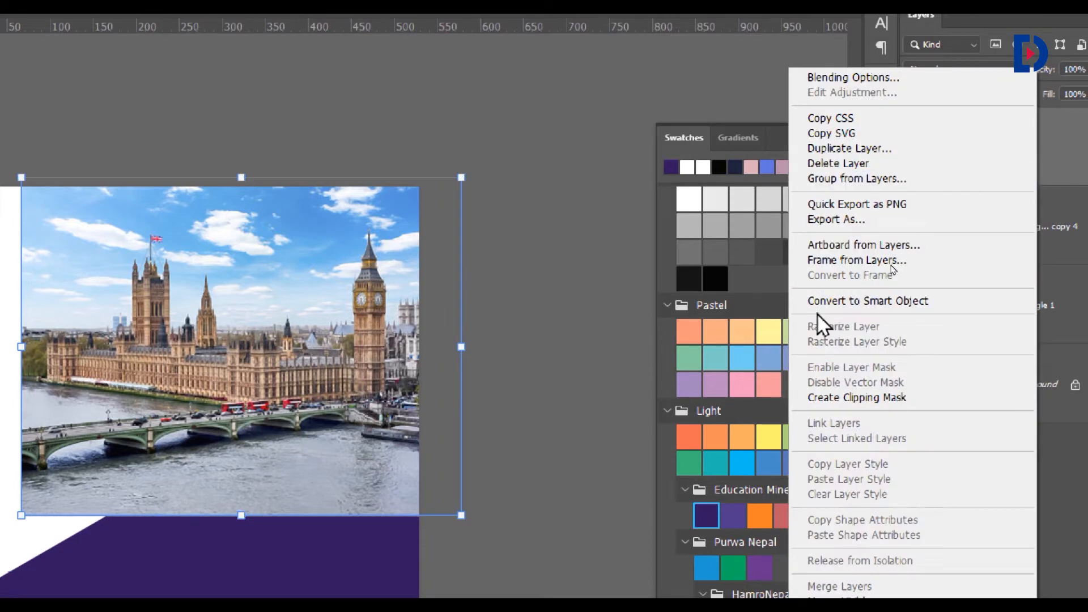
pyautogui.click(893, 397)
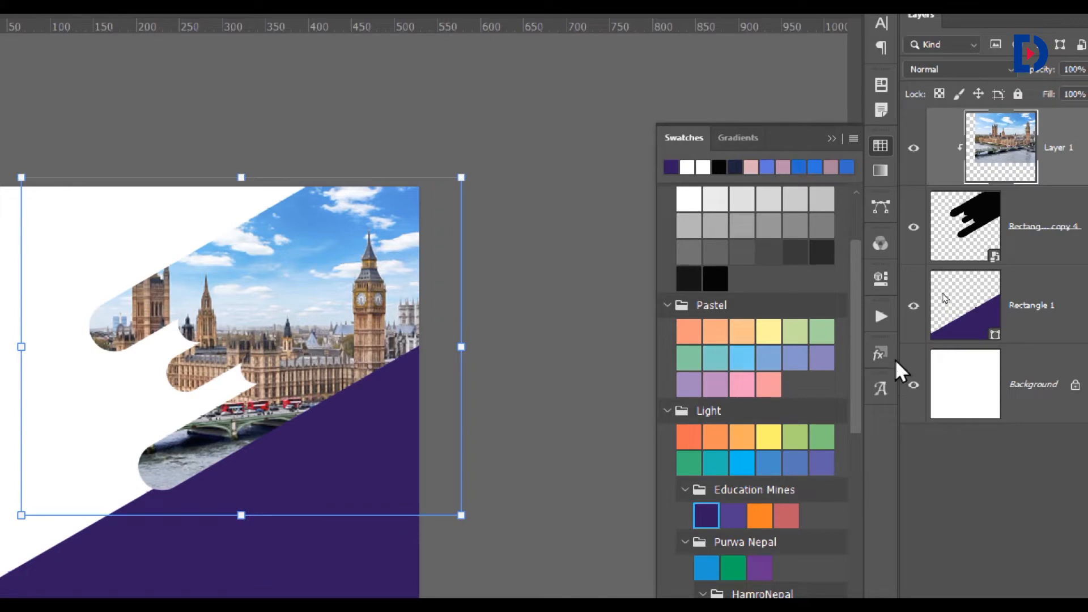
pyautogui.hotkey('ctrl', '0')
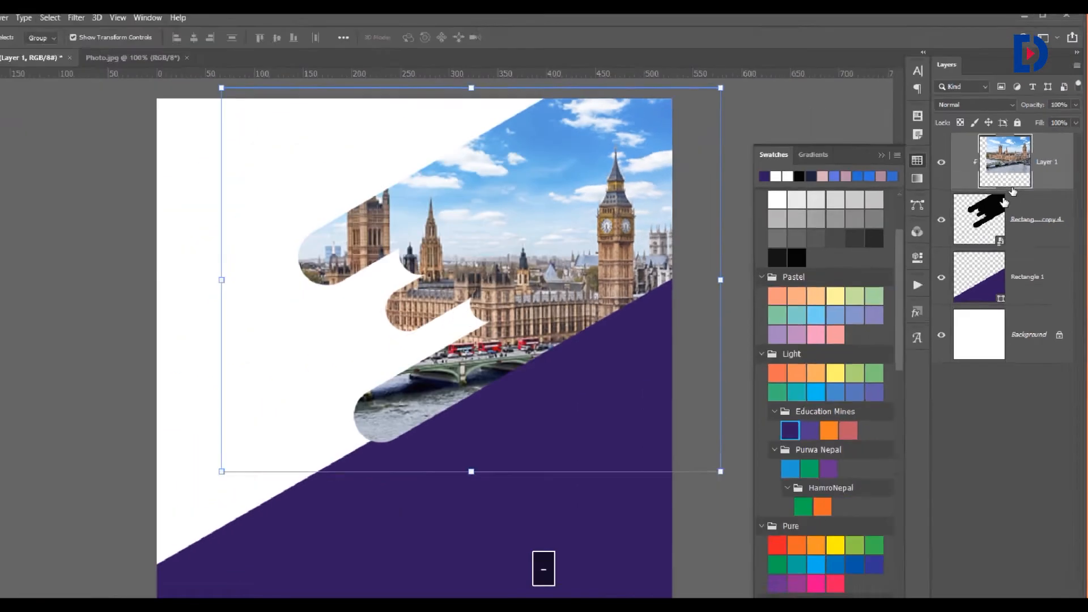
pyautogui.scroll(-3, 587, 263)
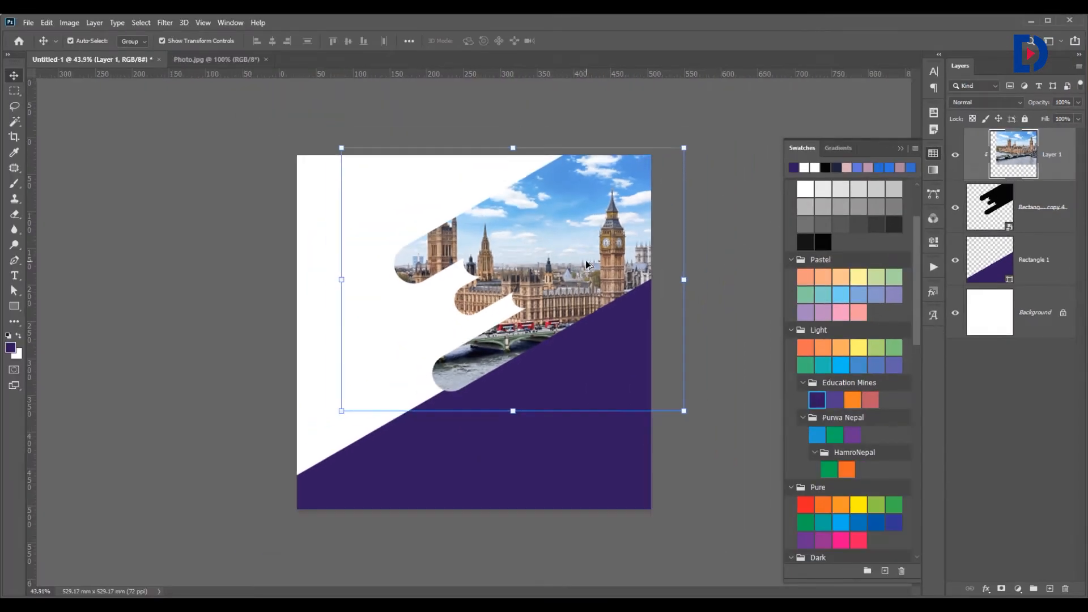
# Step: Shift the clipped photo slightly up and left within the bars, keeping the clock tower in view
pyautogui.click(712, 470)
pyautogui.click(590, 243)
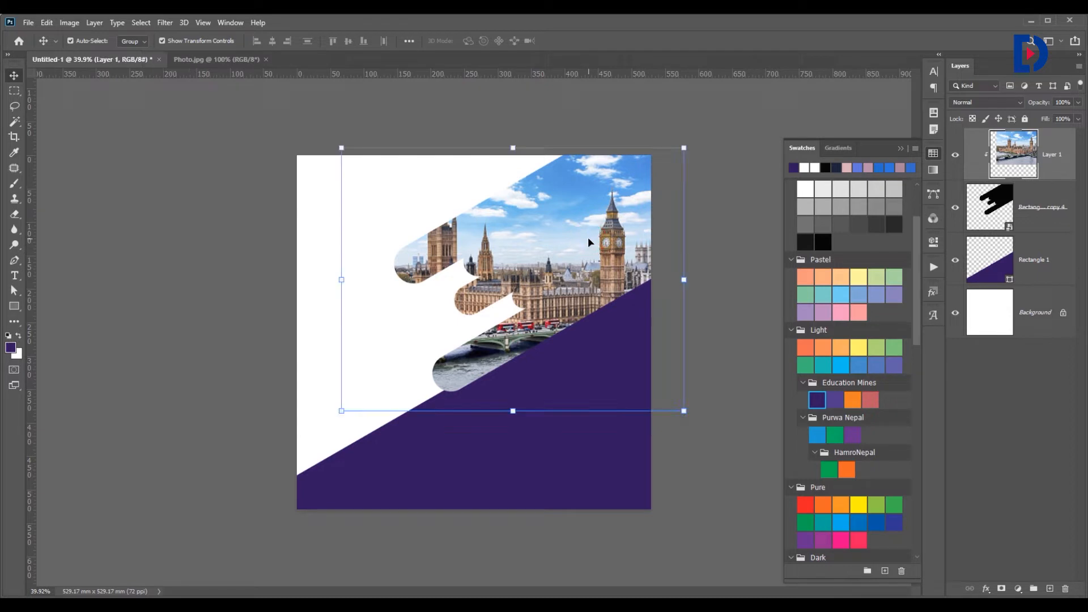
pyautogui.moveTo(565, 243); pyautogui.dragTo(593, 229)
pyautogui.click(721, 277)
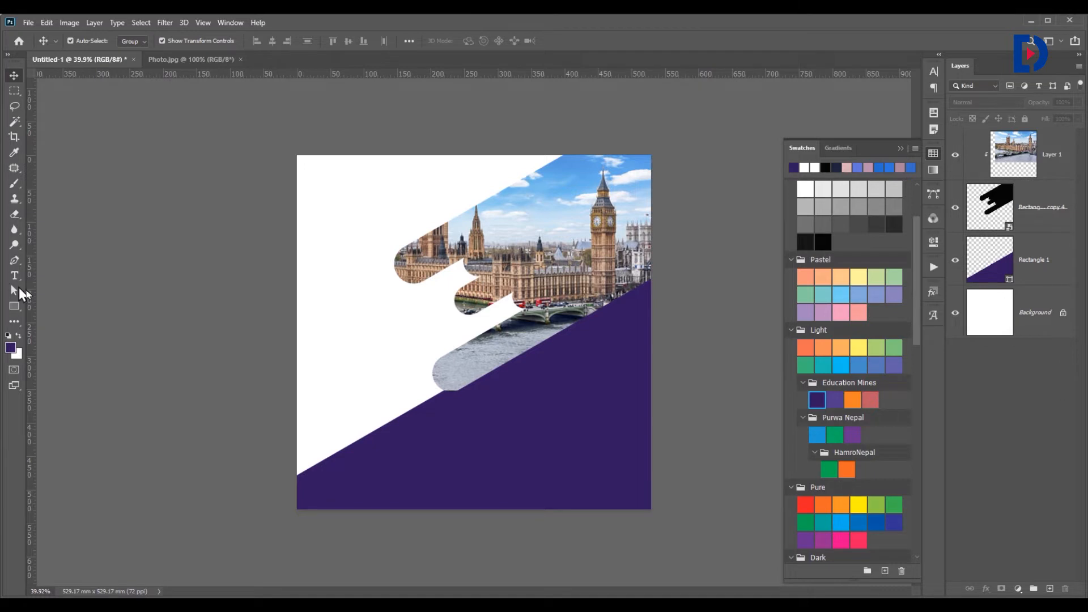
# Step: Draw a black rectangle about 968 x 147 px across the upper canvas and round all its corners to 73.5 px
pyautogui.click(15, 306)
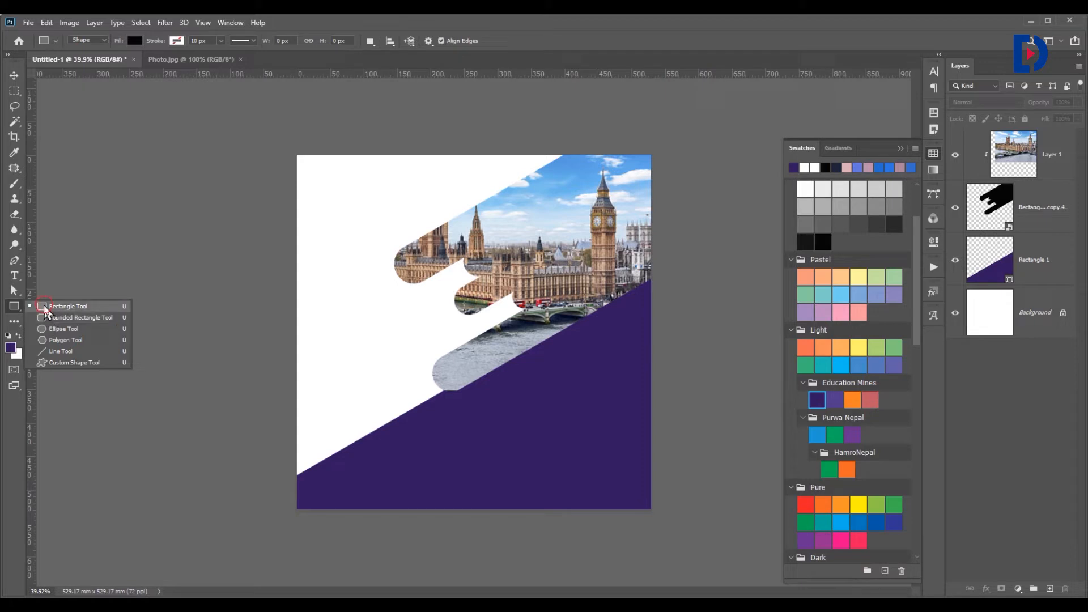
pyautogui.click(46, 308)
pyautogui.moveTo(350, 199); pyautogui.dragTo(578, 234)
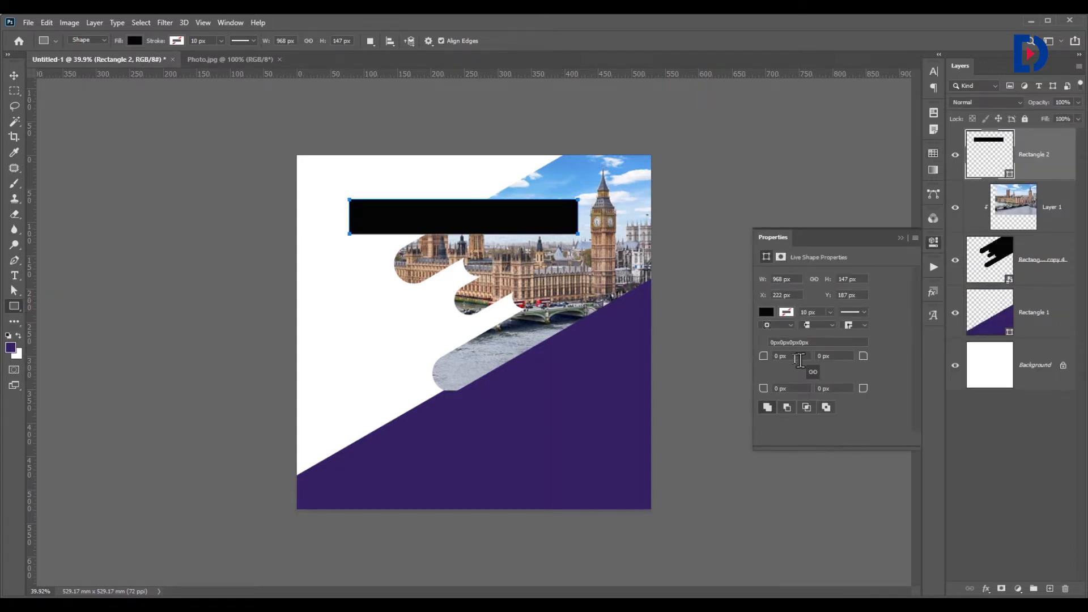
pyautogui.click(780, 356)
pyautogui.moveTo(817, 356); pyautogui.dragTo(1049, 352)
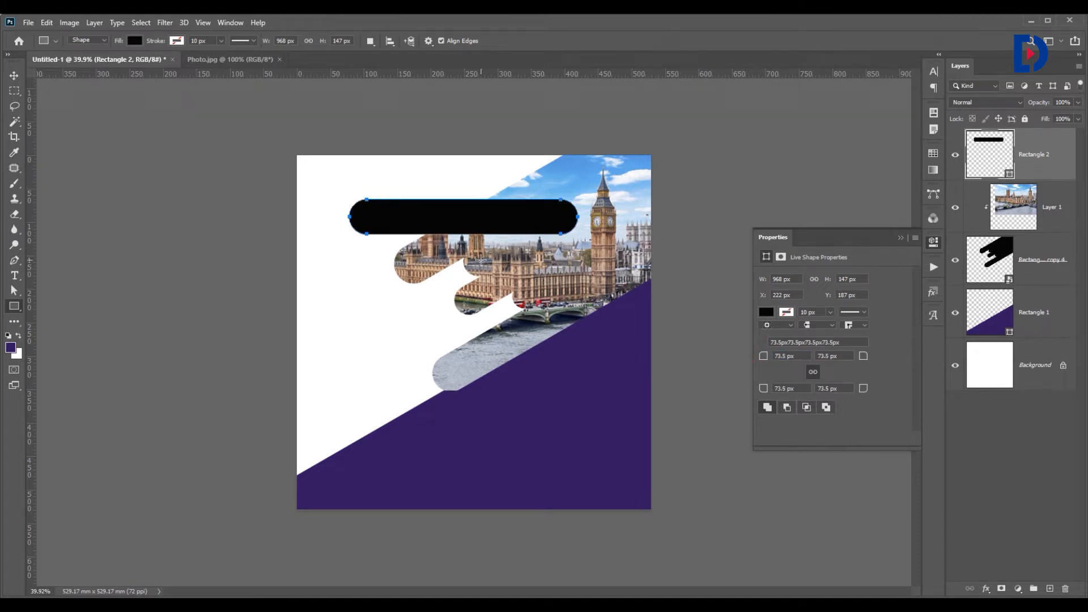
# Step: Duplicate the rounded bar twice downward as overlapping shorter bars, making the lowest about 883 x 134 px
pyautogui.click(15, 75)
pyautogui.moveTo(436, 216); pyautogui.dragTo(460, 242)
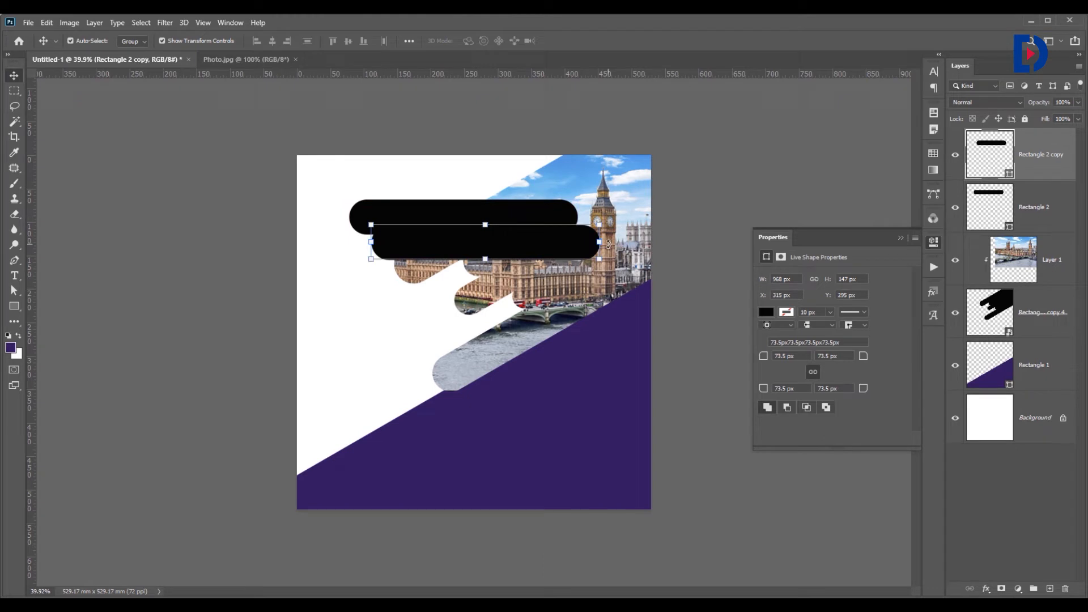
pyautogui.moveTo(599, 242); pyautogui.dragTo(573, 260)
pyautogui.press('Return')
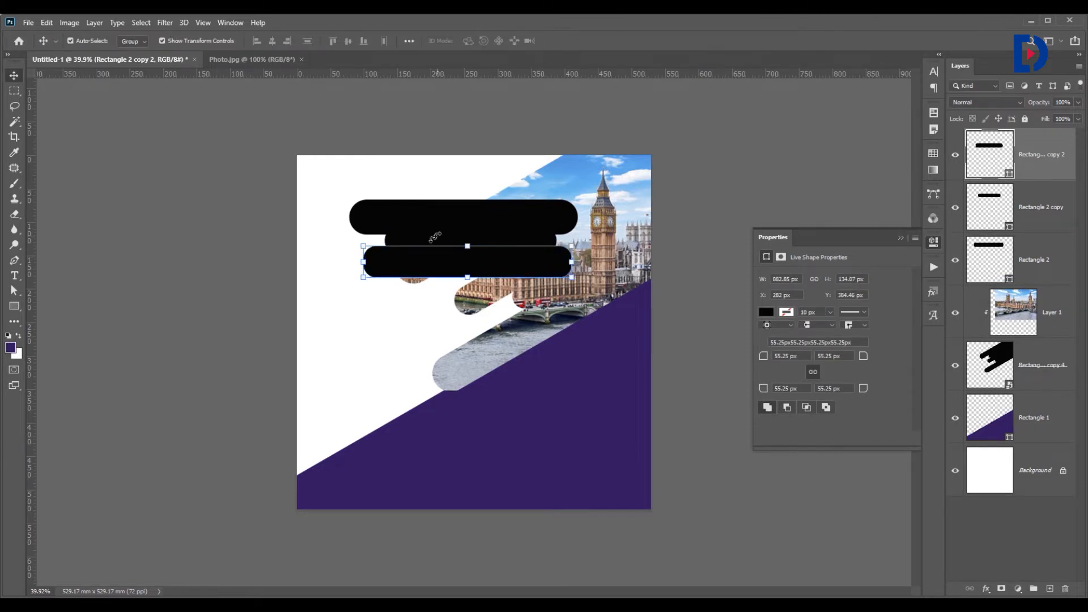
pyautogui.scroll(1, 421, 265)
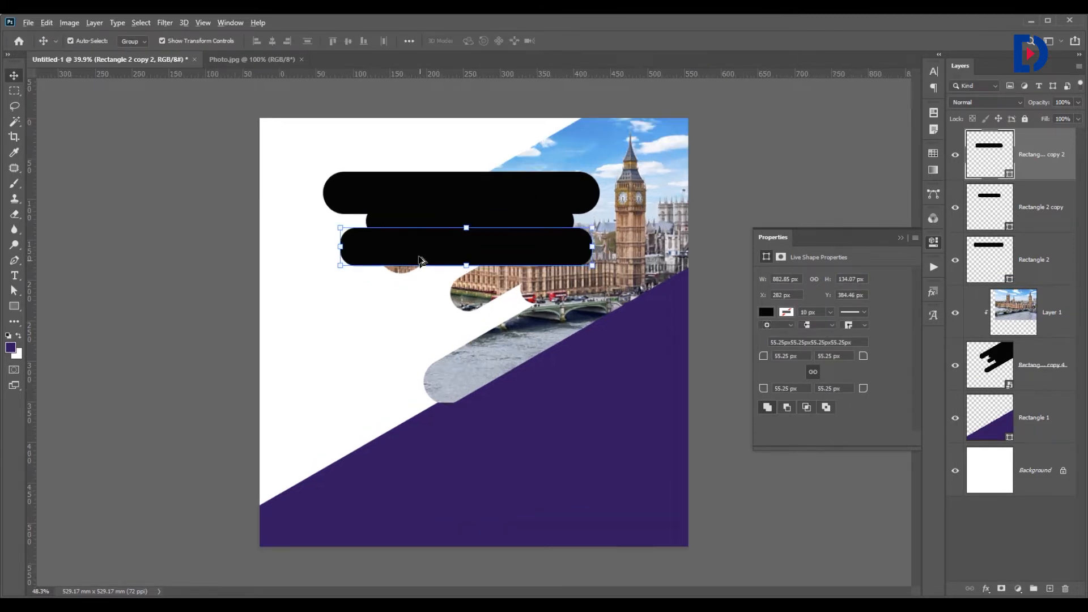
pyautogui.scroll(2, 432, 244)
pyautogui.moveTo(432, 244); pyautogui.dragTo(433, 250)
# Step: Recolour the three new rounded bars with the blue-violet swatch from the Light group and convert them to one Smart Object
pyautogui.rightClick(398, 215)
pyautogui.keyDown('shift'); pyautogui.click(433, 220); pyautogui.keyUp('shift')
pyautogui.rightClick(399, 166)
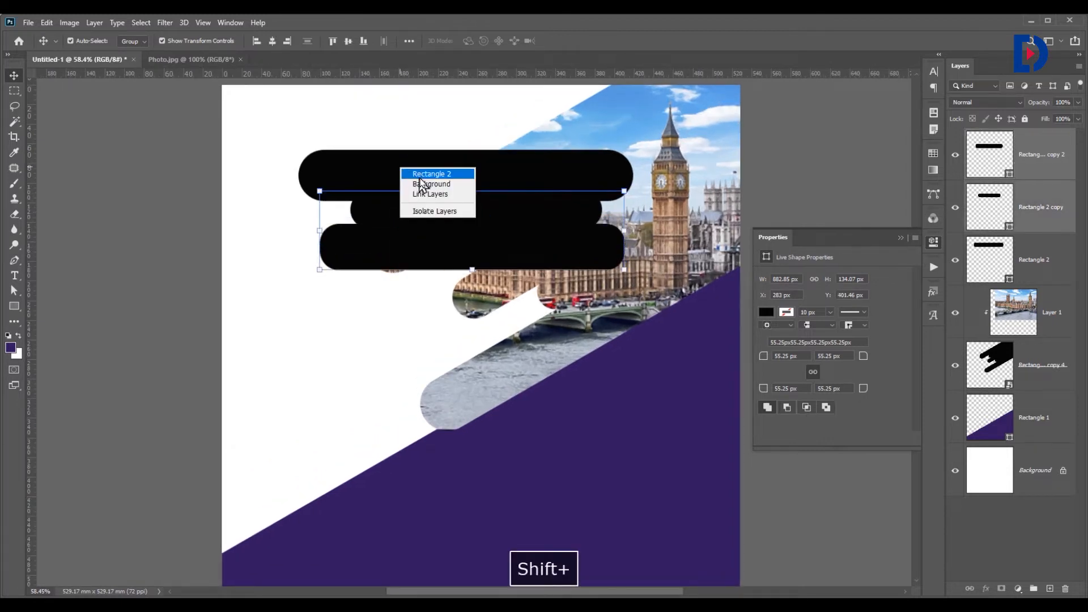
pyautogui.keyDown('shift'); pyautogui.click(425, 174); pyautogui.keyUp('shift')
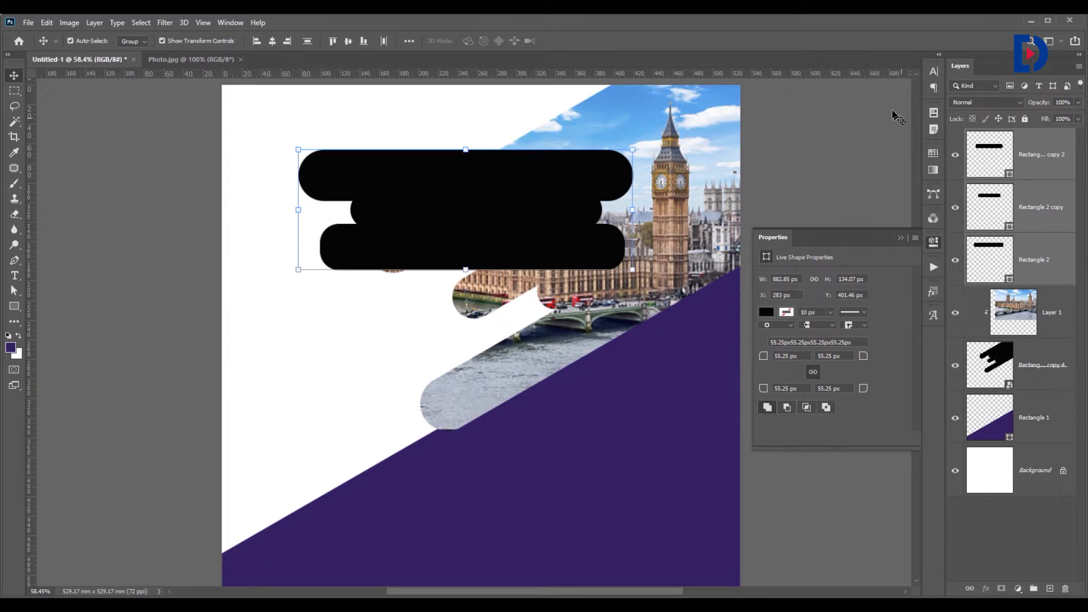
pyautogui.click(935, 156)
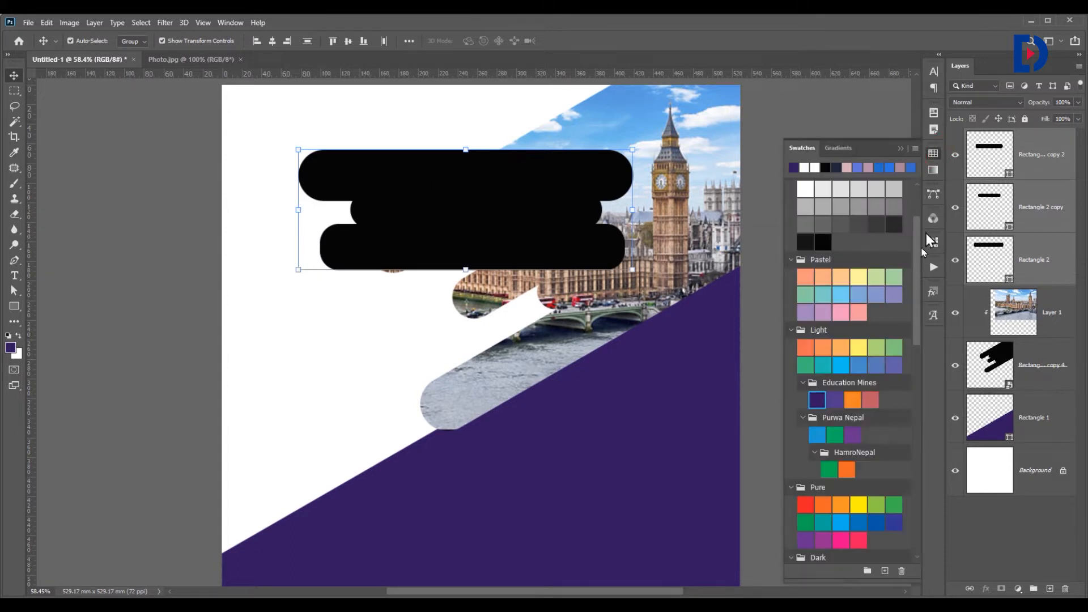
pyautogui.scroll(-3, 851, 488)
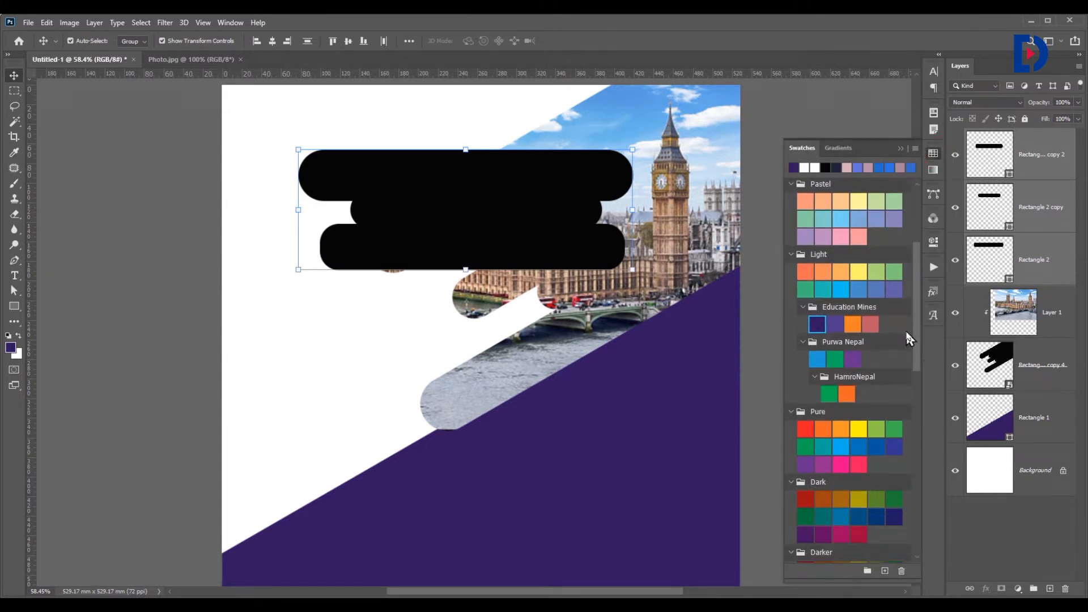
pyautogui.click(895, 289)
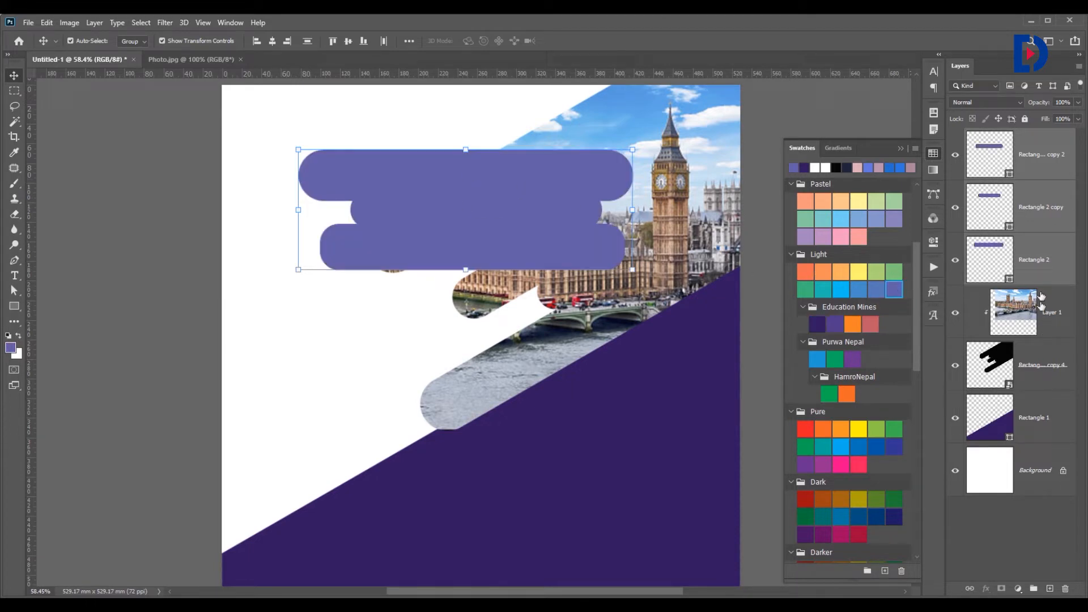
pyautogui.rightClick(1055, 261)
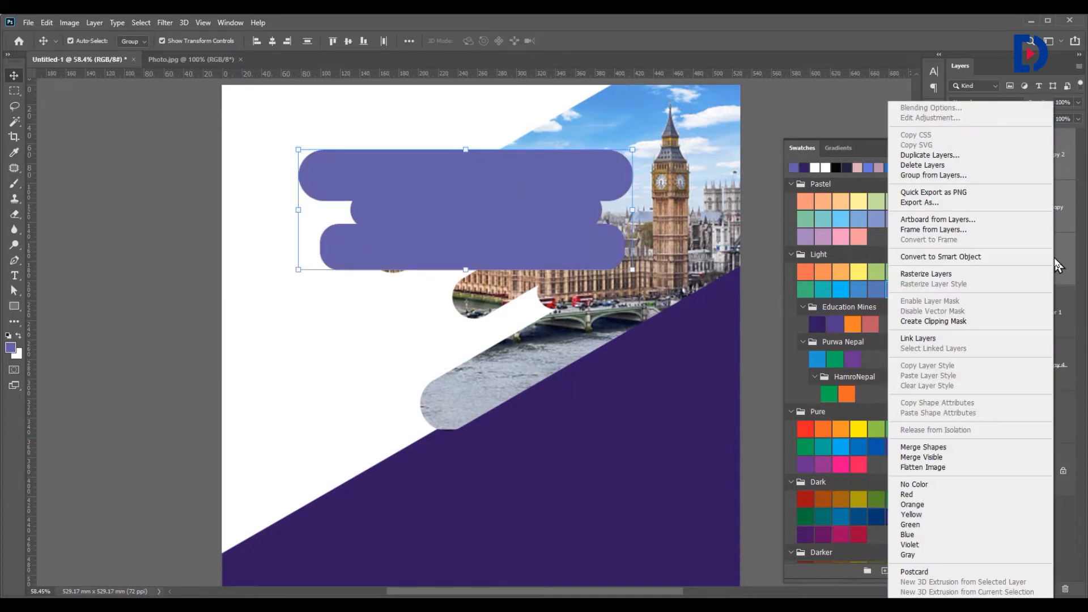
pyautogui.click(976, 258)
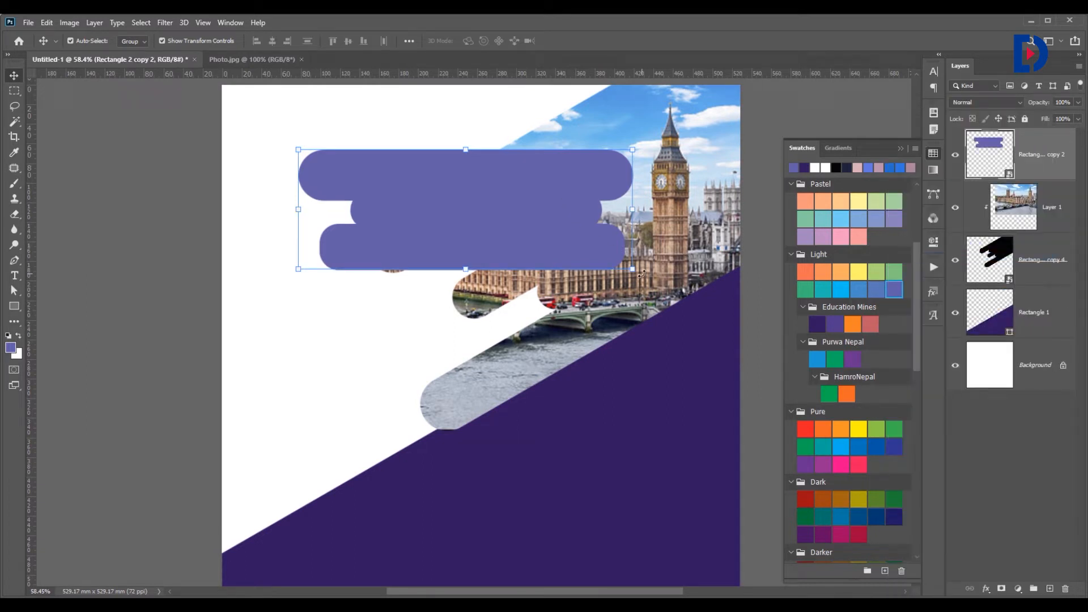
# Step: Rotate the violet bars Smart Object to -30°, shrink it and place it just below the diagonal edge at the canvas's right side
pyautogui.moveTo(641, 274); pyautogui.dragTo(648, 183)
pyautogui.moveTo(560, 197); pyautogui.dragTo(720, 393)
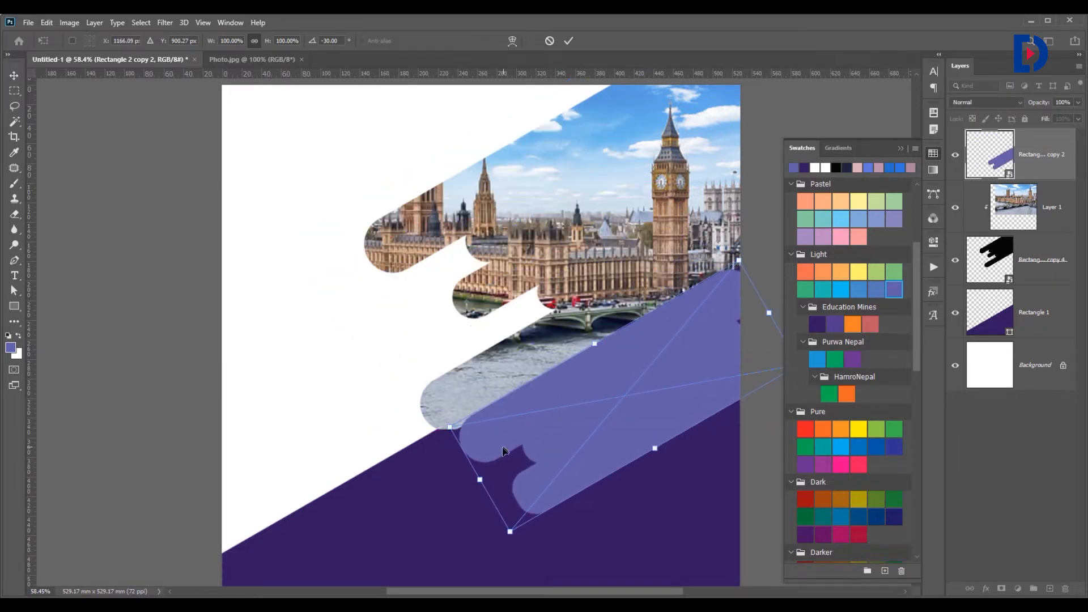
pyautogui.moveTo(476, 478); pyautogui.dragTo(579, 438)
pyautogui.moveTo(637, 412); pyautogui.dragTo(637, 385)
pyautogui.press('Return')
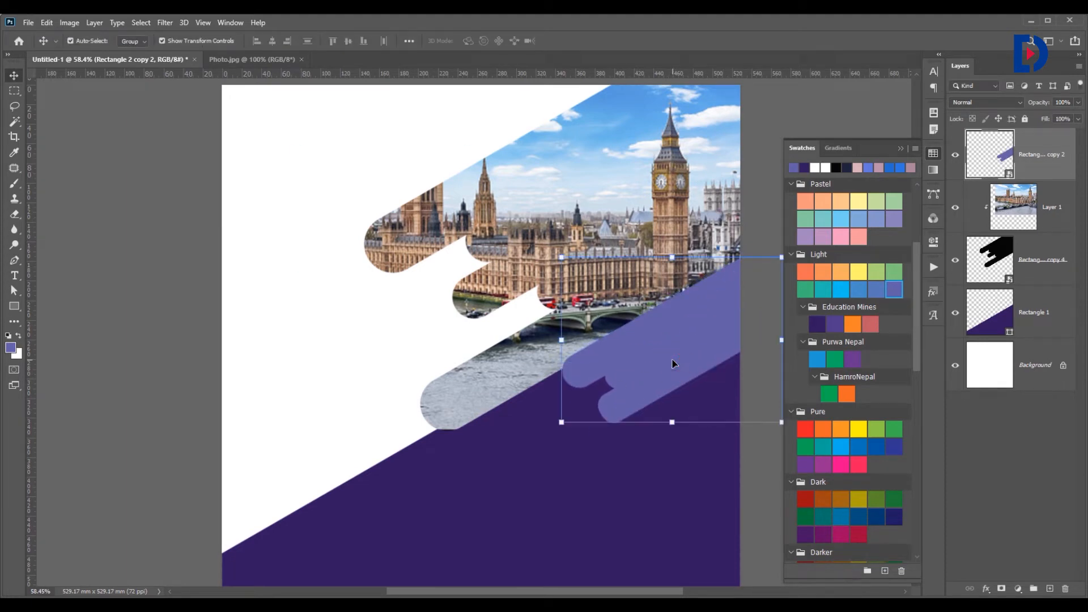
# Step: Duplicate the London photo layer and move the copy above the violet bars layer, to the top of the layer stack
pyautogui.click(652, 188)
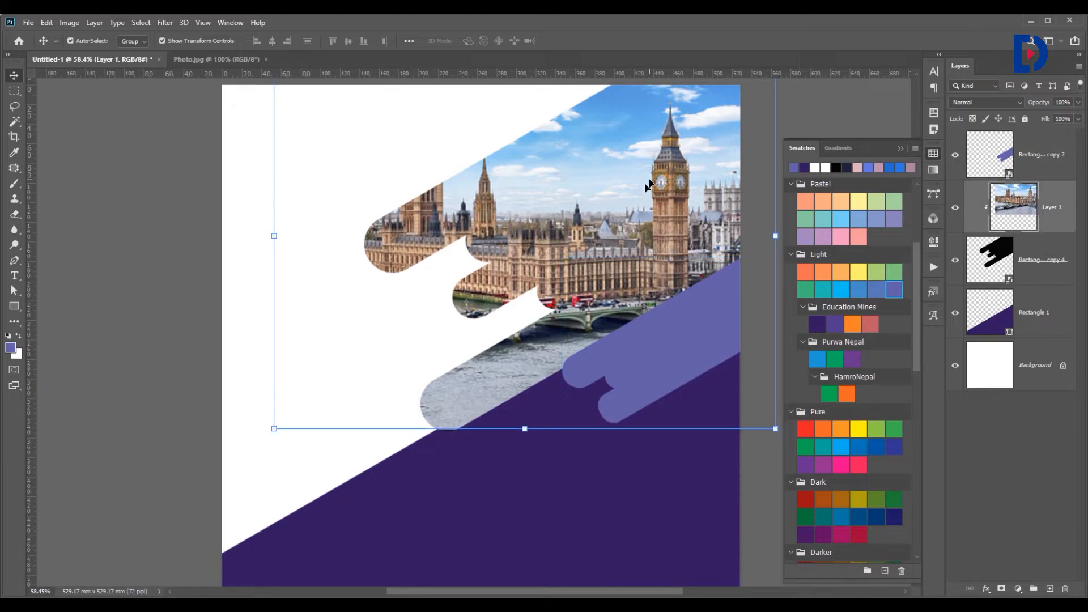
pyautogui.rightClick(1056, 205)
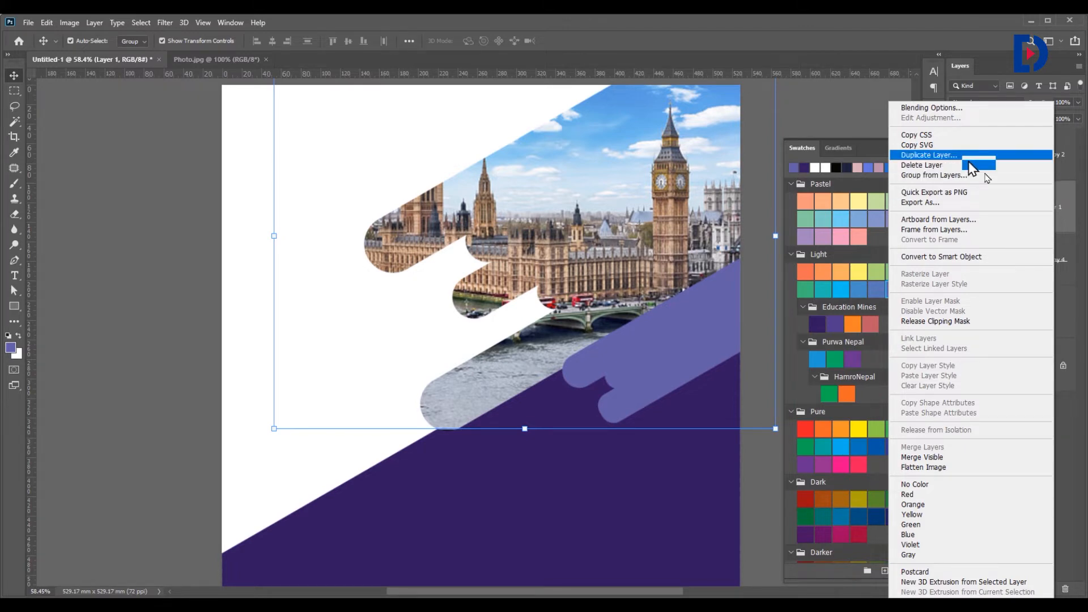
pyautogui.click(1065, 217)
pyautogui.rightClick(1051, 204)
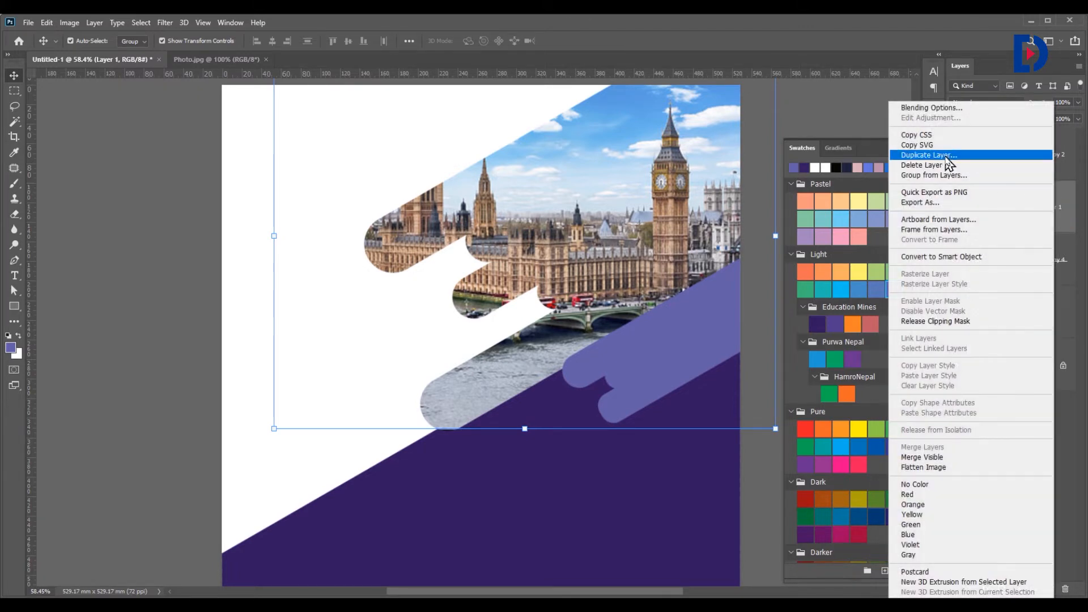
pyautogui.click(930, 156)
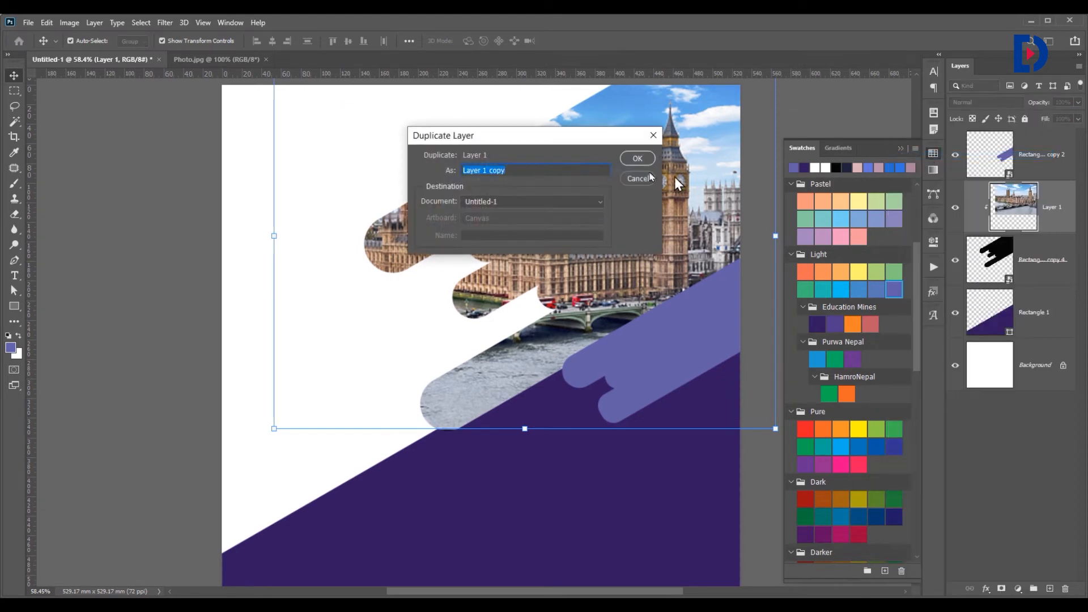
pyautogui.click(639, 161)
pyautogui.moveTo(1057, 223); pyautogui.dragTo(1019, 138)
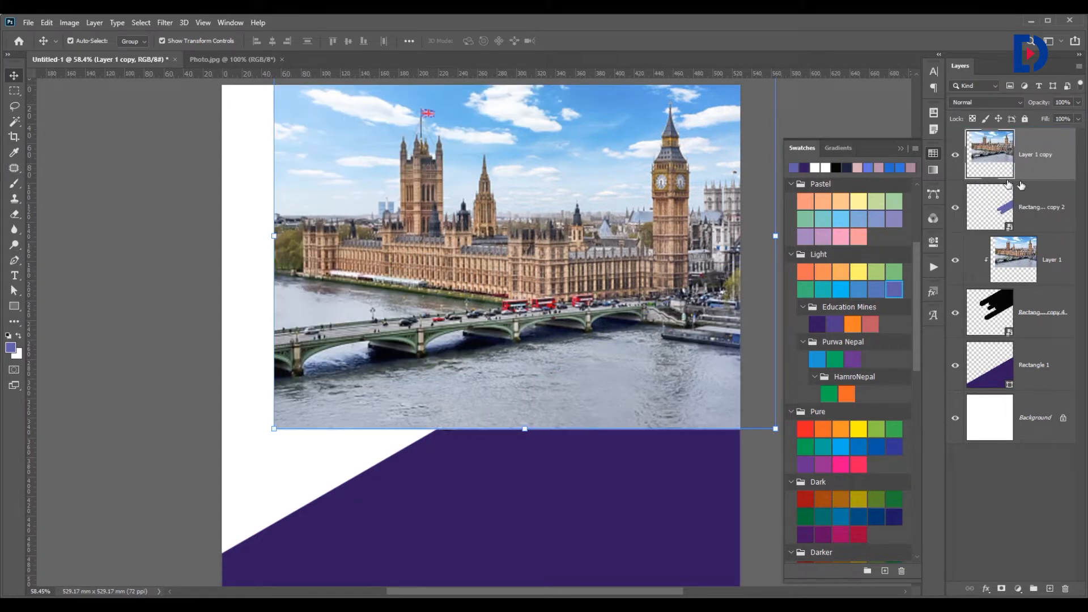
# Step: Clip the photo copy to the violet bars and set its blend mode to Overlay
pyautogui.hotkey('ctrl', 'alt', 'g')
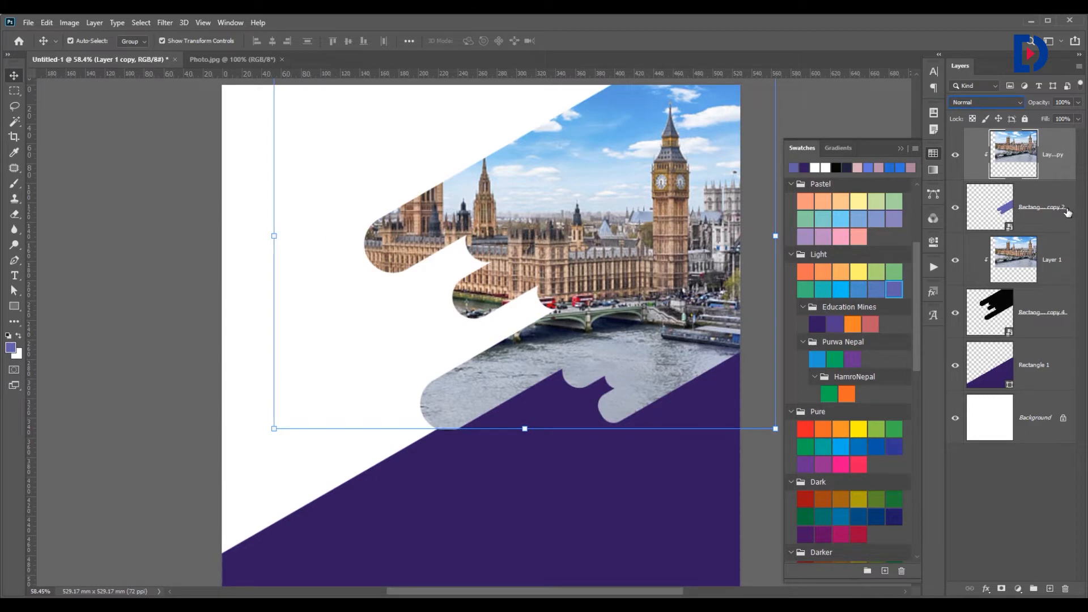
pyautogui.click(990, 104)
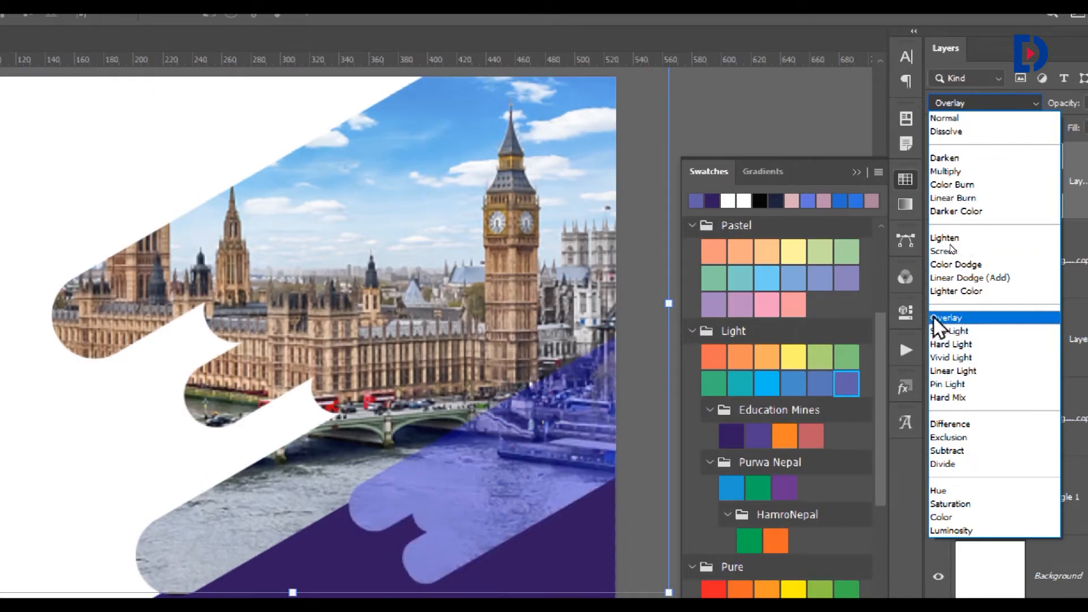
pyautogui.click(976, 319)
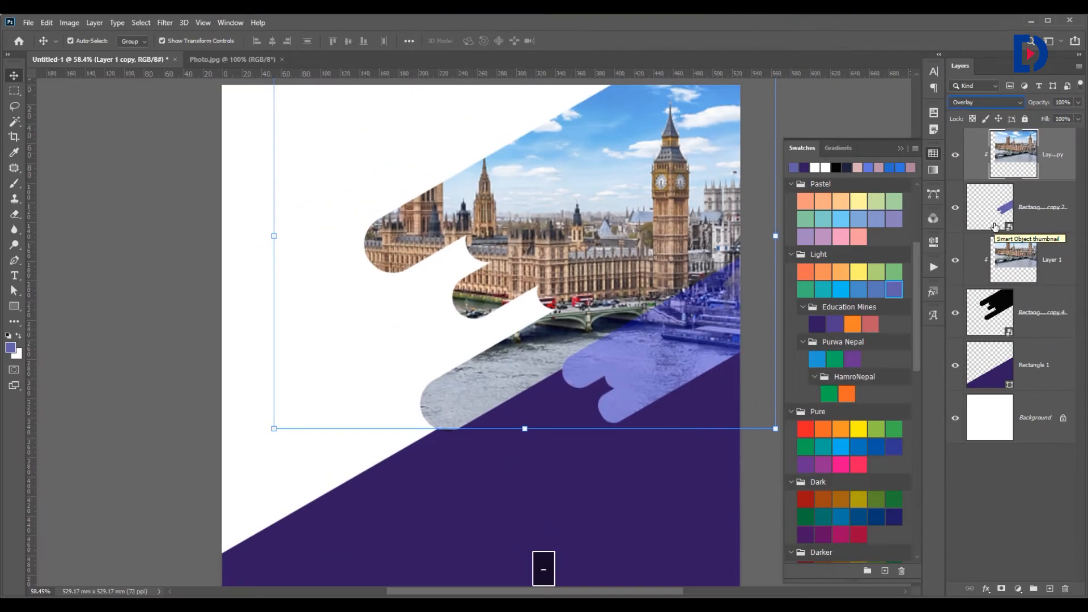
pyautogui.click(326, 167)
pyautogui.scroll(-1, 437, 252)
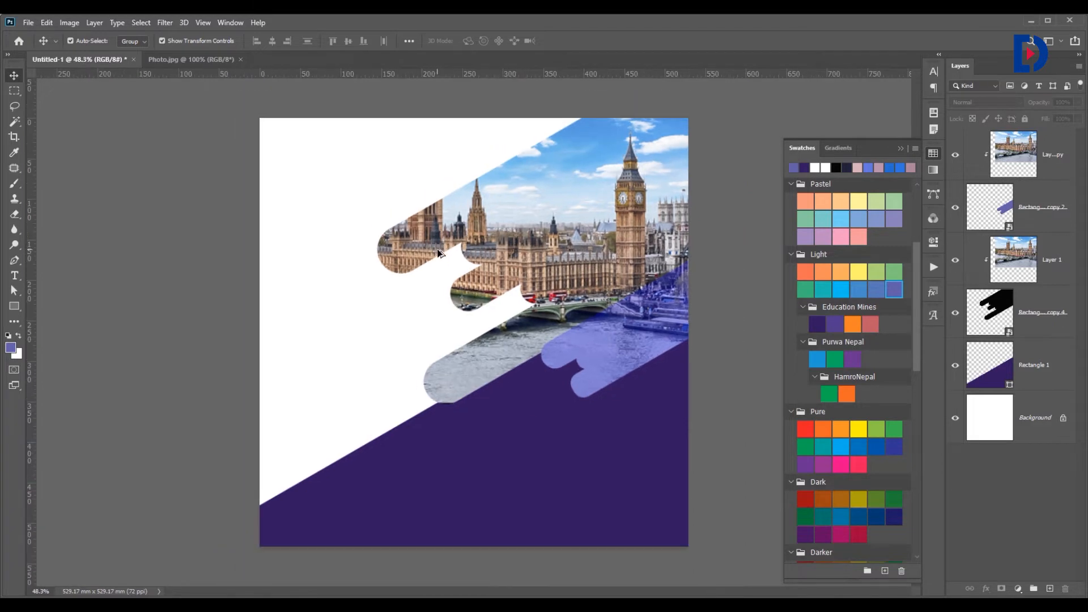
# Step: Open the logo file Edesign Logo.png from the Desktop folder
pyautogui.click(28, 23)
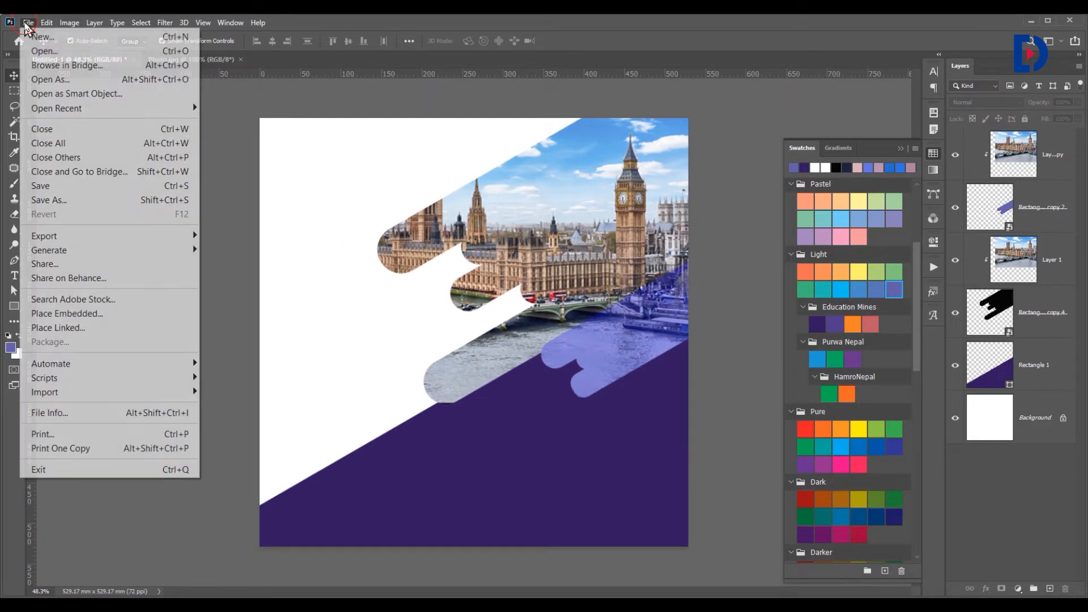
pyautogui.click(40, 50)
pyautogui.click(52, 150)
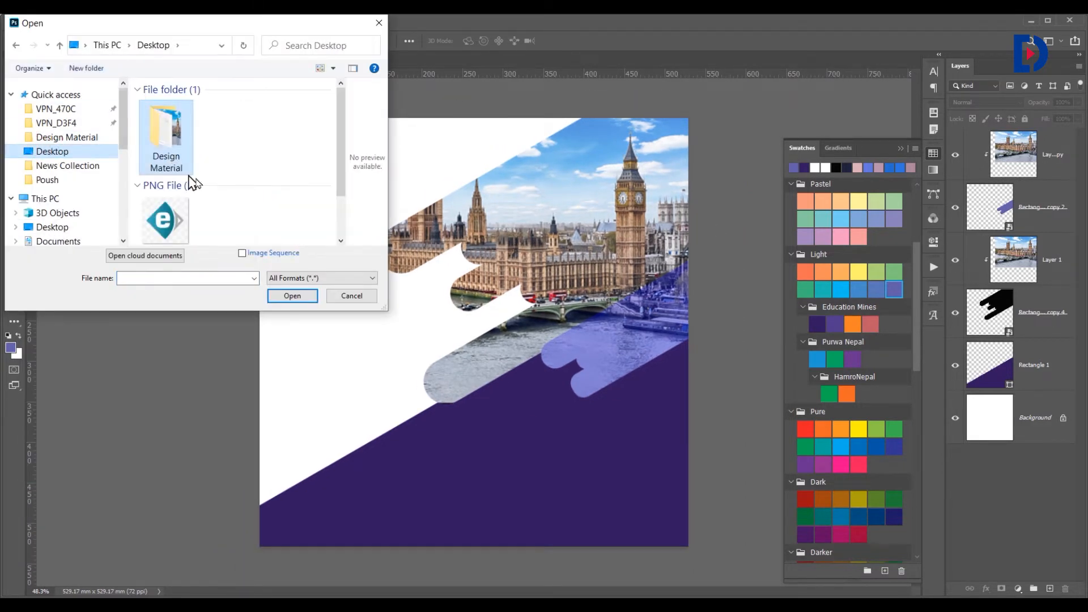
pyautogui.click(164, 220)
pyautogui.doubleClick(164, 220)
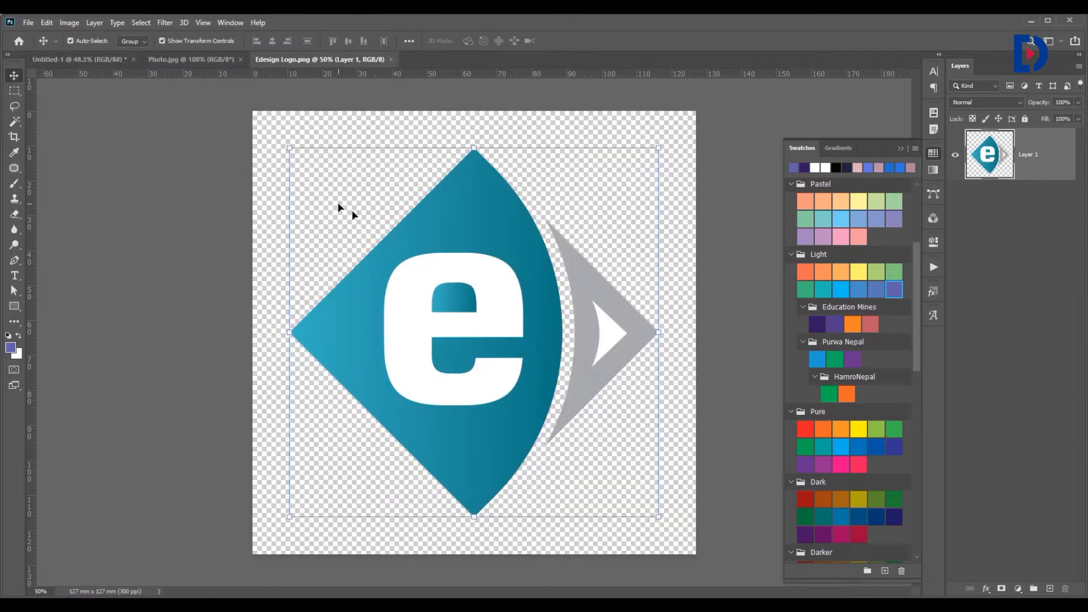
# Step: Bring the logo into the Untitled-1 design, scale it down and place it in the canvas's upper-left corner
pyautogui.moveTo(475, 218); pyautogui.dragTo(326, 175)
pyautogui.moveTo(509, 176); pyautogui.dragTo(307, 152)
pyautogui.press('Return')
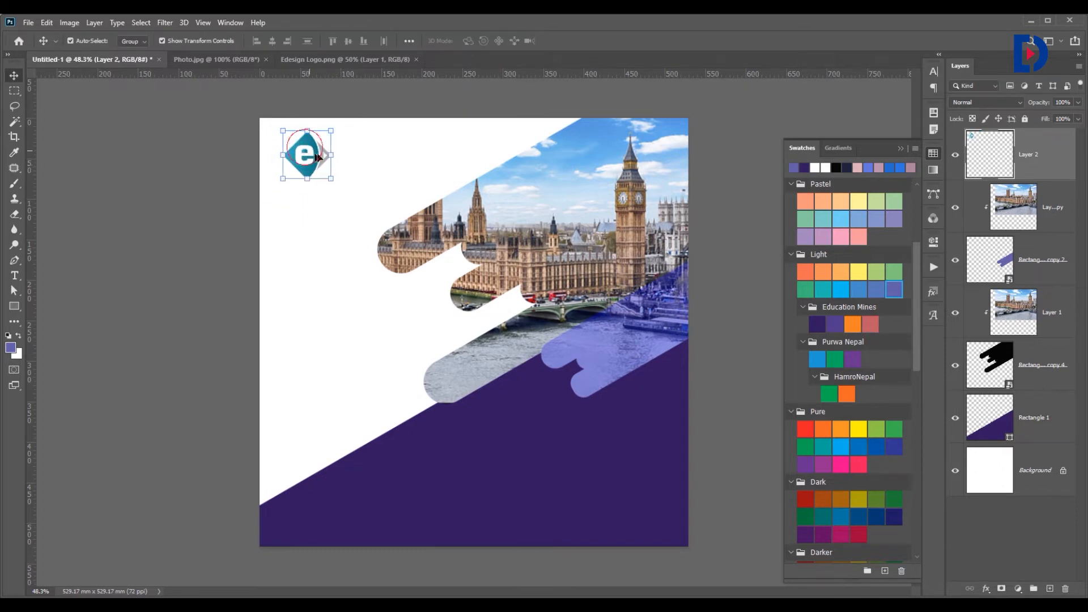
pyautogui.click(375, 162)
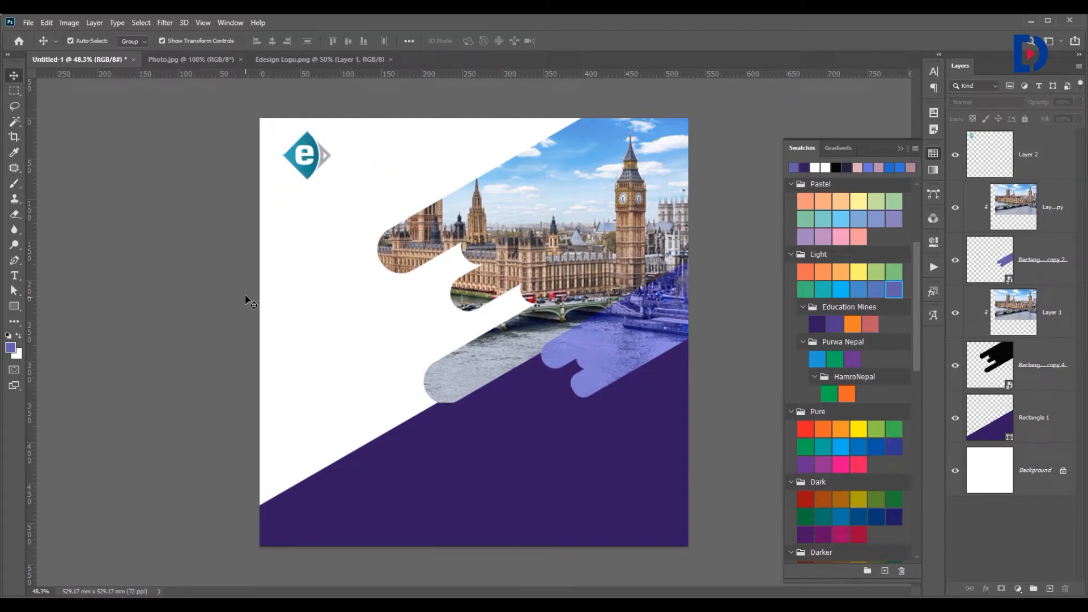
# Step: Copy the line "Logo Here" from Content.txt in Notepad and paste it as new text below the logo in Photoshop
pyautogui.click(170, 605)
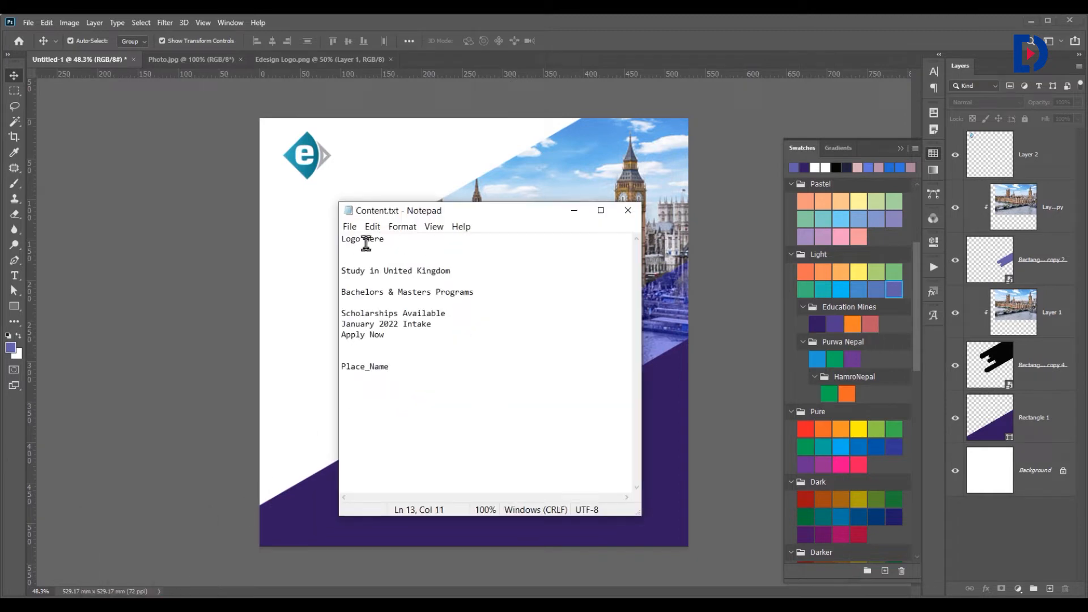
pyautogui.moveTo(392, 239); pyautogui.dragTo(331, 237)
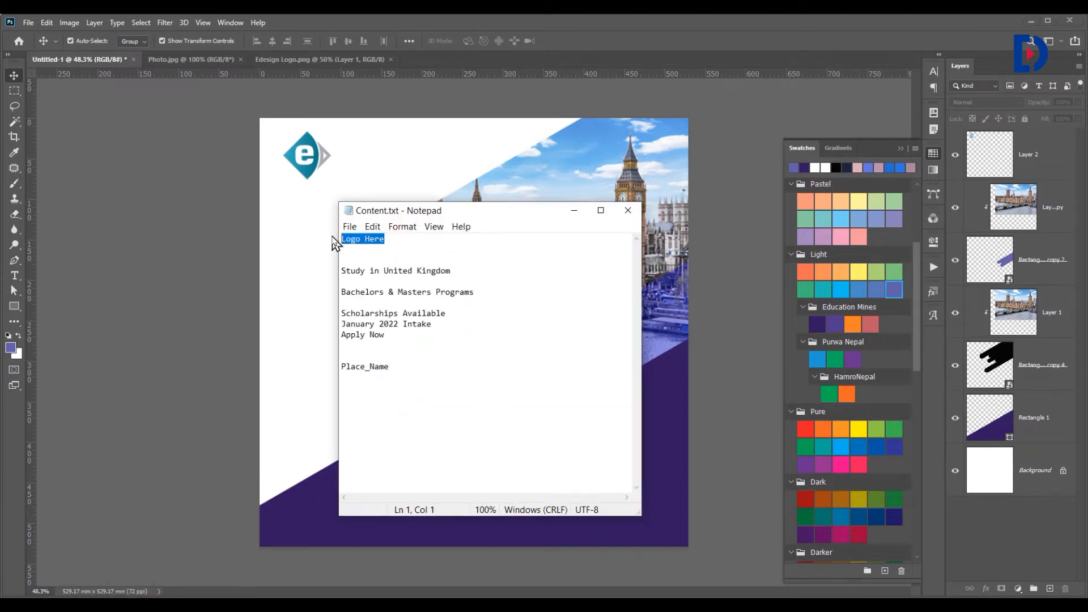
pyautogui.hotkey('ctrl', 'c')
pyautogui.click(292, 202)
pyautogui.press('t')
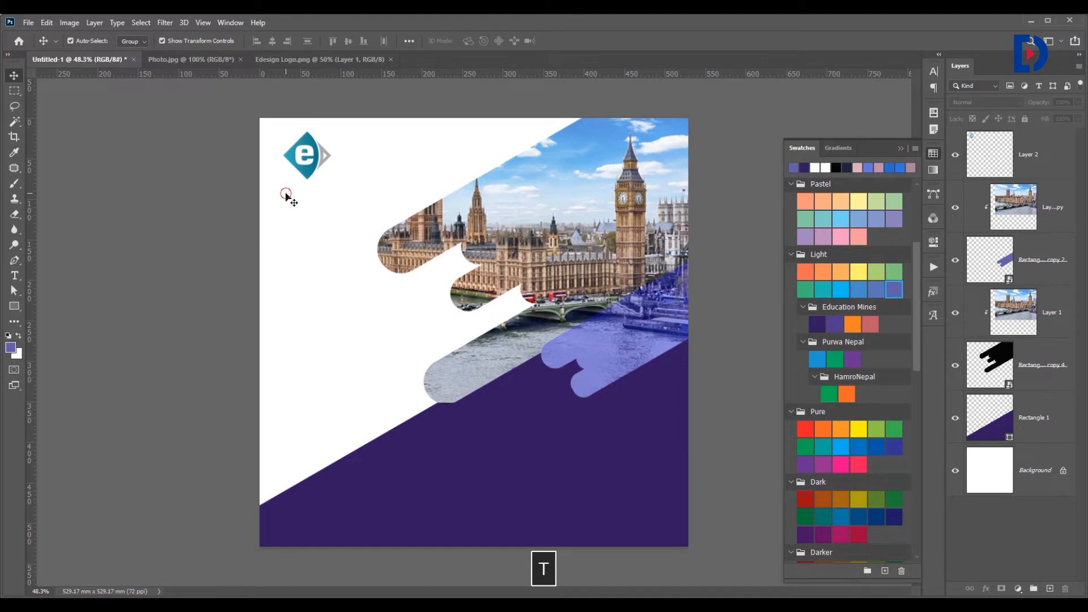
pyautogui.click(285, 192)
pyautogui.hotkey('ctrl', 'v')
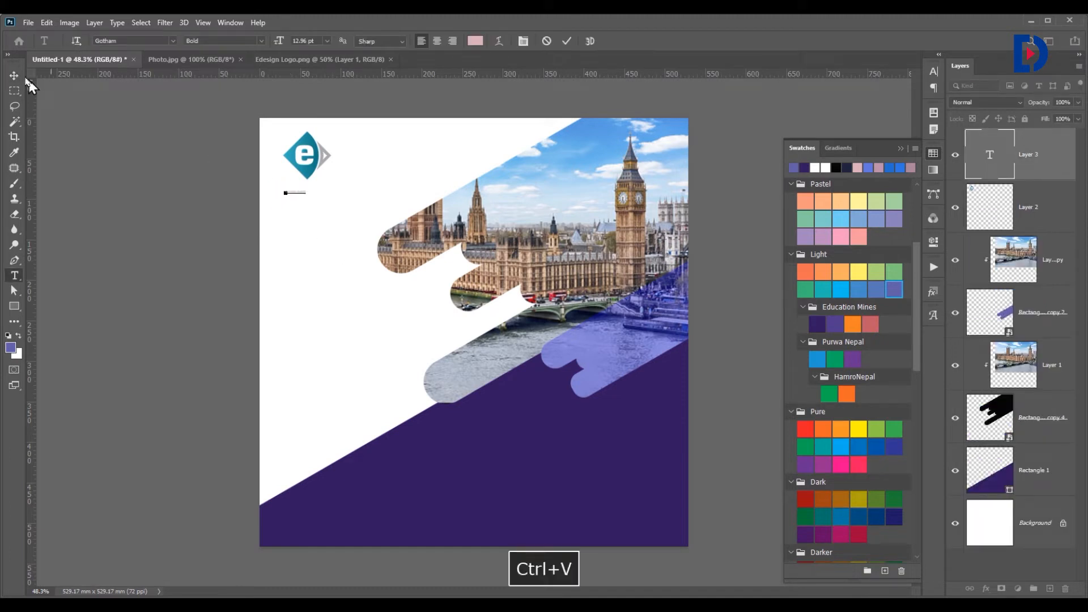
# Step: Enlarge the "Logo Here" text and position it directly under the logo
pyautogui.click(13, 75)
pyautogui.moveTo(307, 194); pyautogui.dragTo(302, 173)
pyautogui.press('Return')
# Step: Recolour the "Logo Here" text with the black Grayscale swatch and scale it to about 32 pt under the logo
pyautogui.scroll(2, 337, 203)
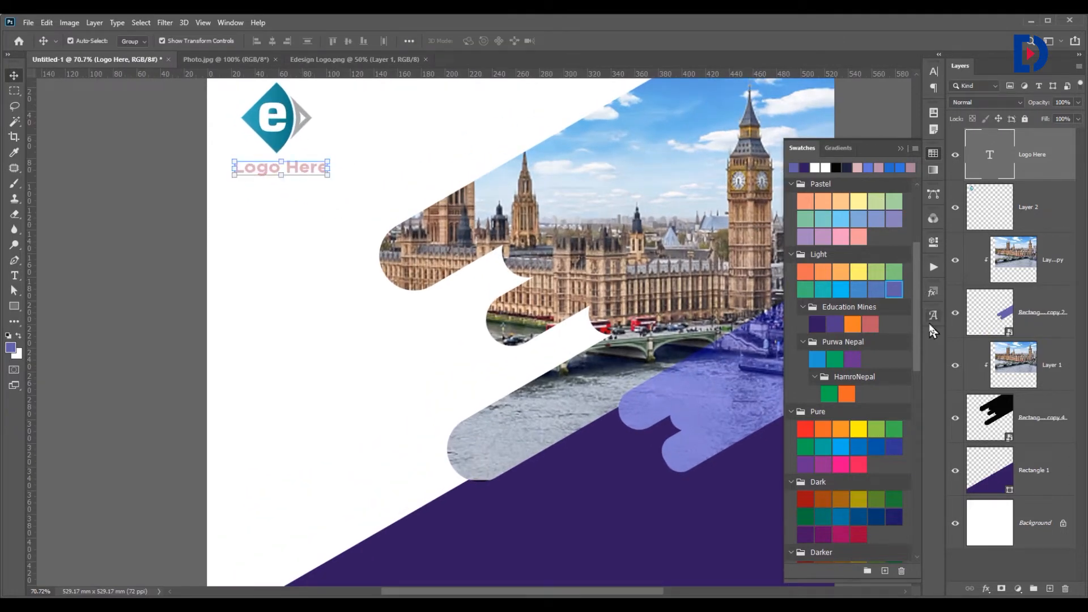
pyautogui.scroll(6, 917, 319)
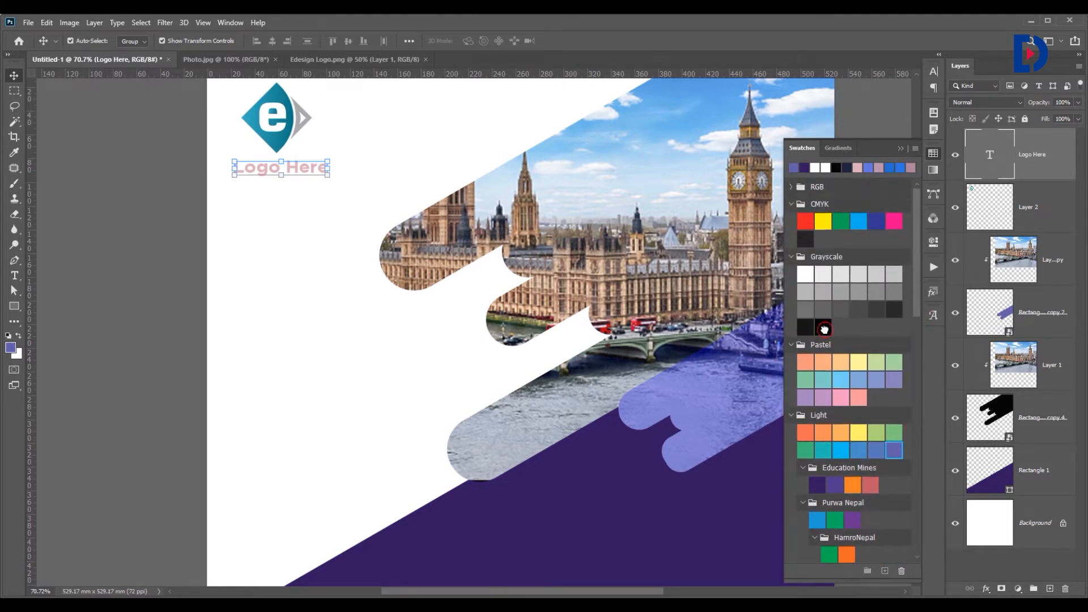
pyautogui.click(824, 329)
pyautogui.moveTo(323, 169); pyautogui.dragTo(293, 167)
pyautogui.doubleClick(305, 170)
pyautogui.click(330, 163)
pyautogui.hotkey('ctrl', '0')
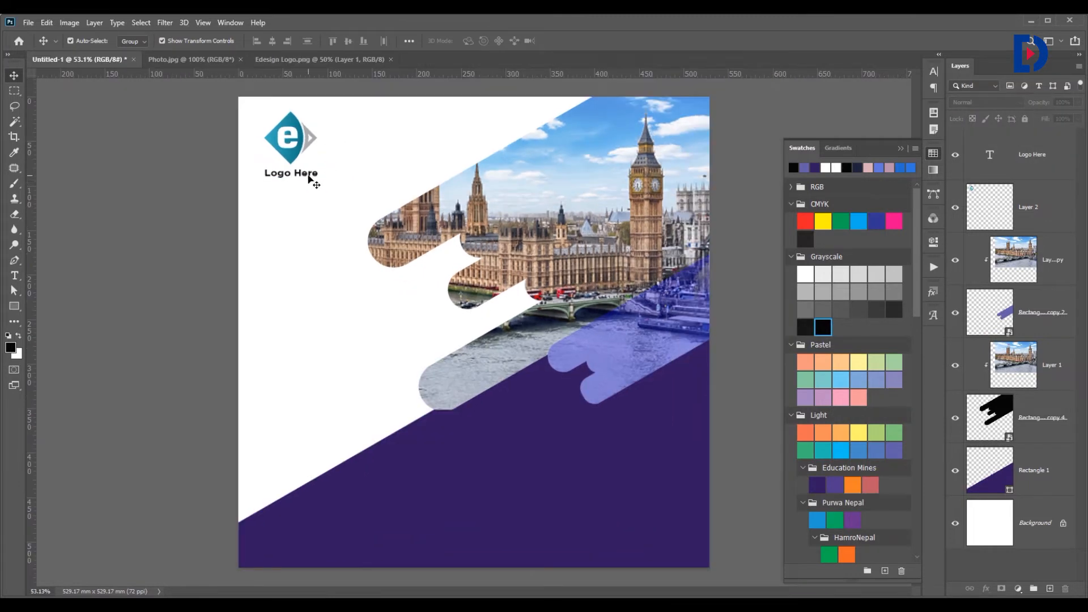
# Step: Apply All Caps to the whole "Logo Here" text
pyautogui.click(310, 180)
pyautogui.press('t')
pyautogui.click(310, 176)
pyautogui.hotkey('ctrl', 'a')
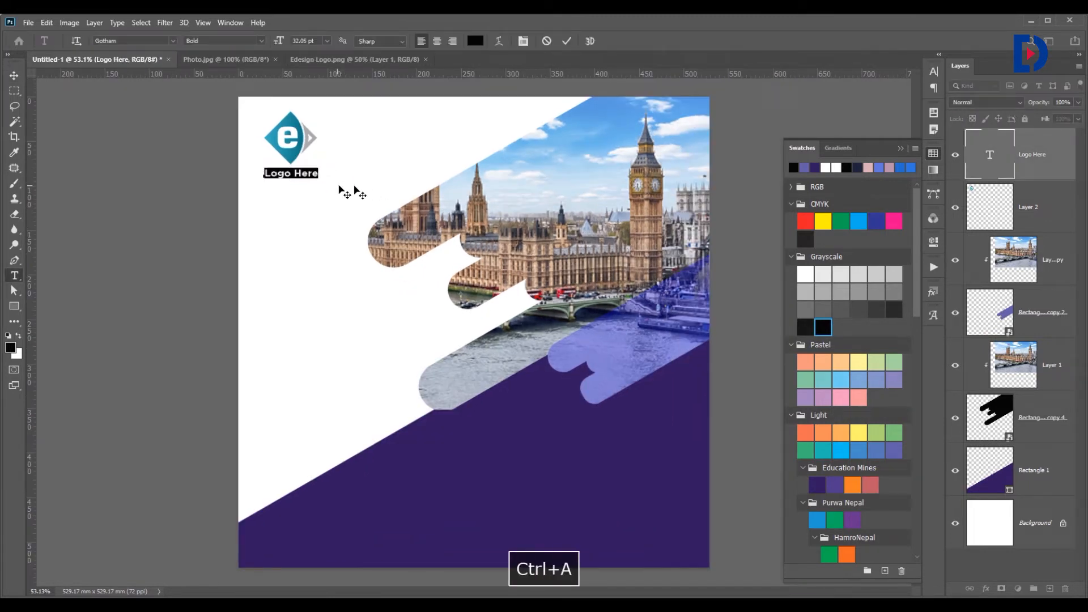
pyautogui.click(933, 76)
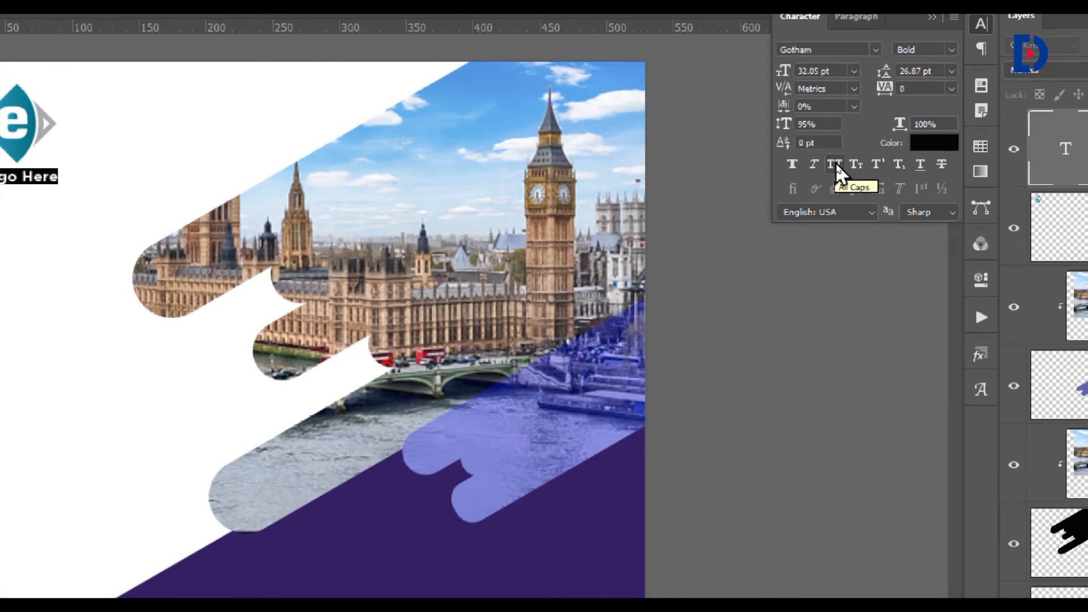
pyautogui.click(834, 164)
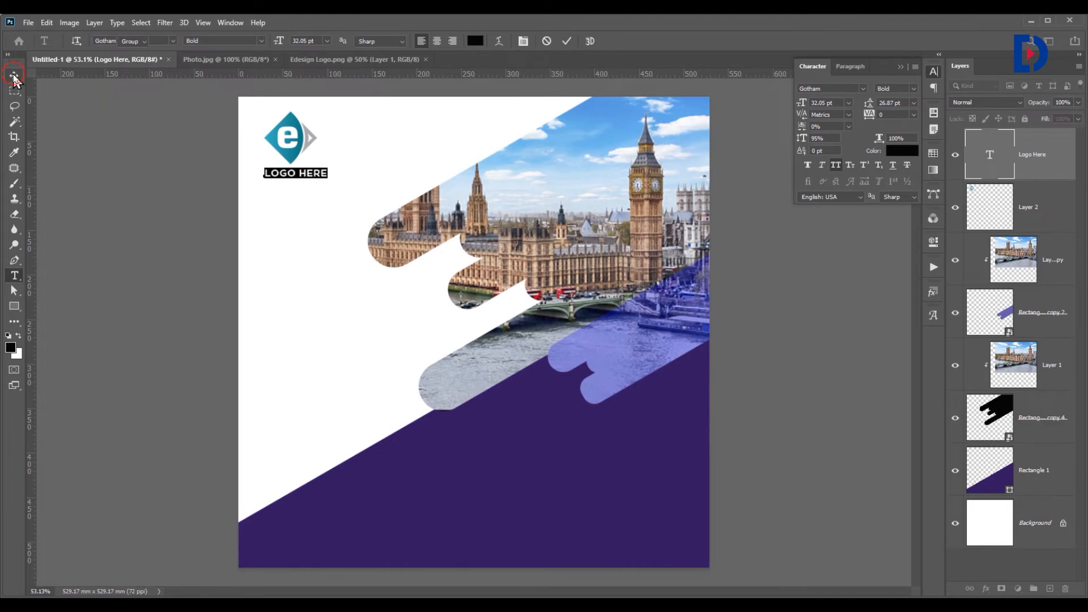
pyautogui.click(14, 76)
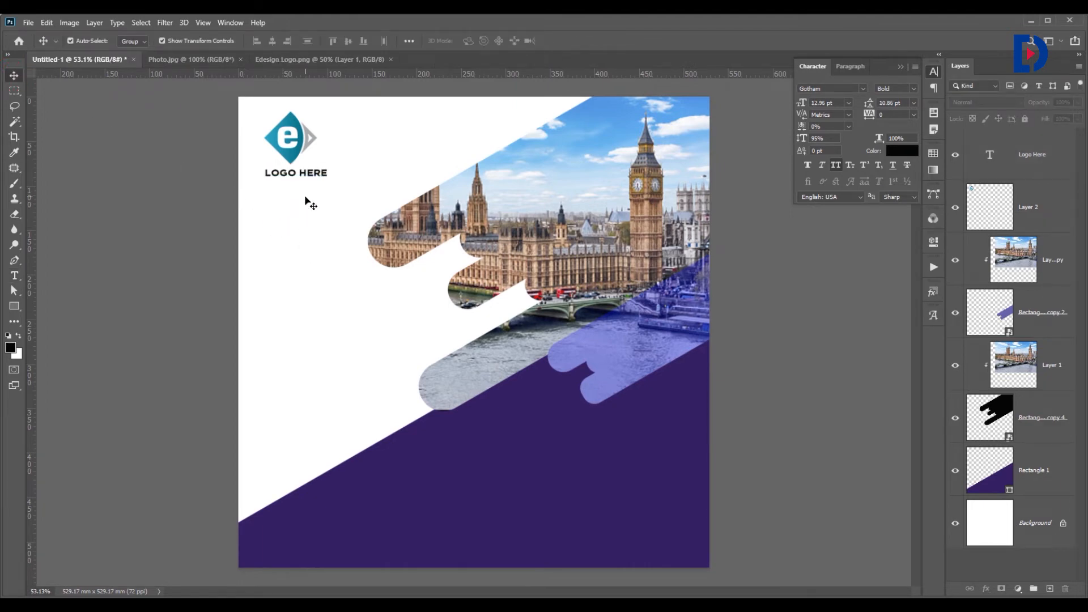
# Step: Copy the line "Study in United Kingdom" from Content.txt in Notepad and return to the Photoshop design
pyautogui.hotkey('alt', 'Tab')
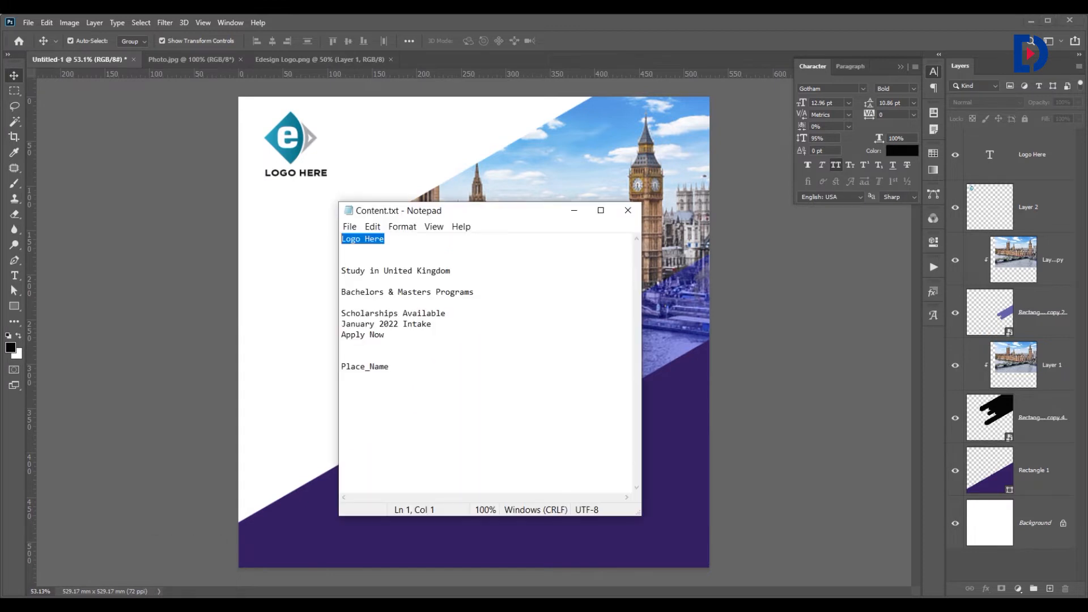
pyautogui.moveTo(450, 271); pyautogui.dragTo(338, 270)
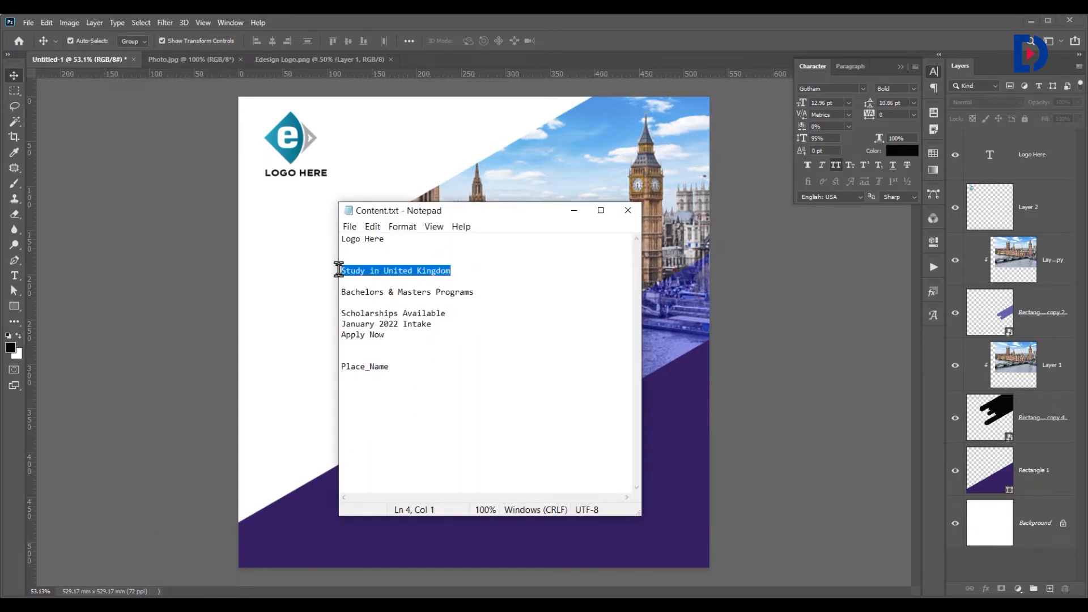
pyautogui.hotkey('ctrl', 'c')
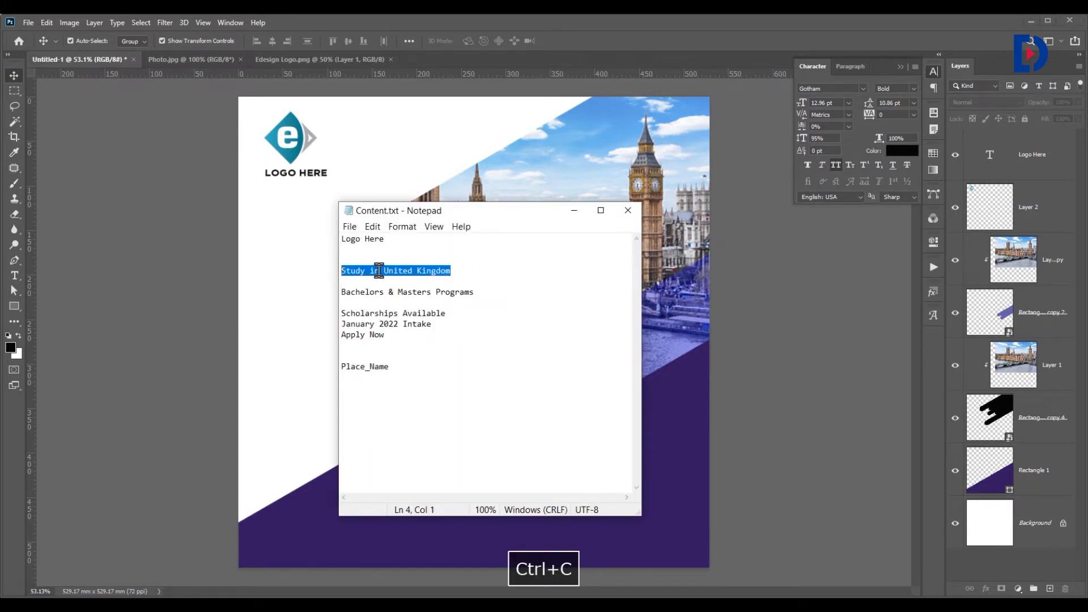
pyautogui.click(295, 217)
# Step: Duplicate the "Logo Here" text straight down into the white area and replace the copy's wording with "Study in United Kingdom"
pyautogui.press('space')
pyautogui.click(318, 175)
pyautogui.moveTo(319, 176); pyautogui.dragTo(318, 238)
pyautogui.press('t')
pyautogui.click(311, 234)
pyautogui.hotkey('ctrl', 'a')
pyautogui.hotkey('ctrl', 'v')
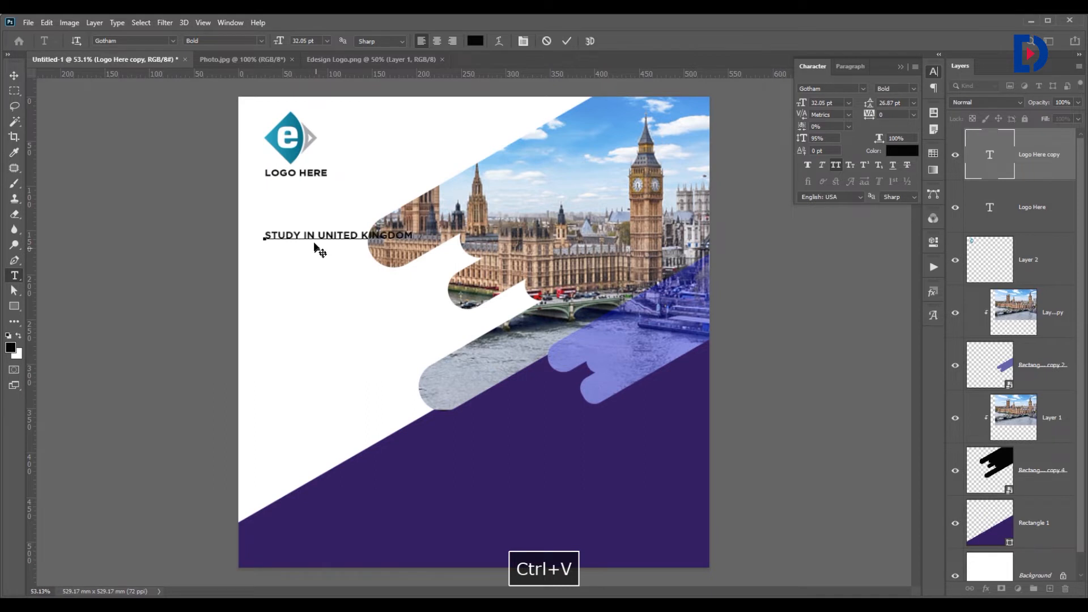
# Step: Cut "United Kingdom" from the heading and put it in a duplicate text line just below "Study in"
pyautogui.moveTo(317, 235); pyautogui.dragTo(473, 236)
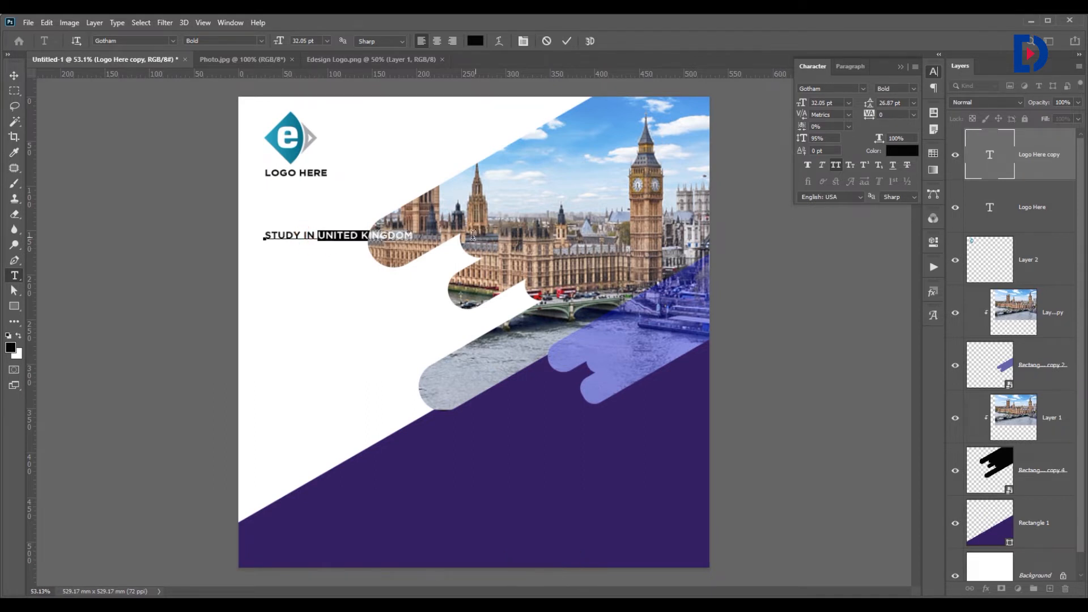
pyautogui.hotkey('ctrl', 'x')
pyautogui.click(14, 74)
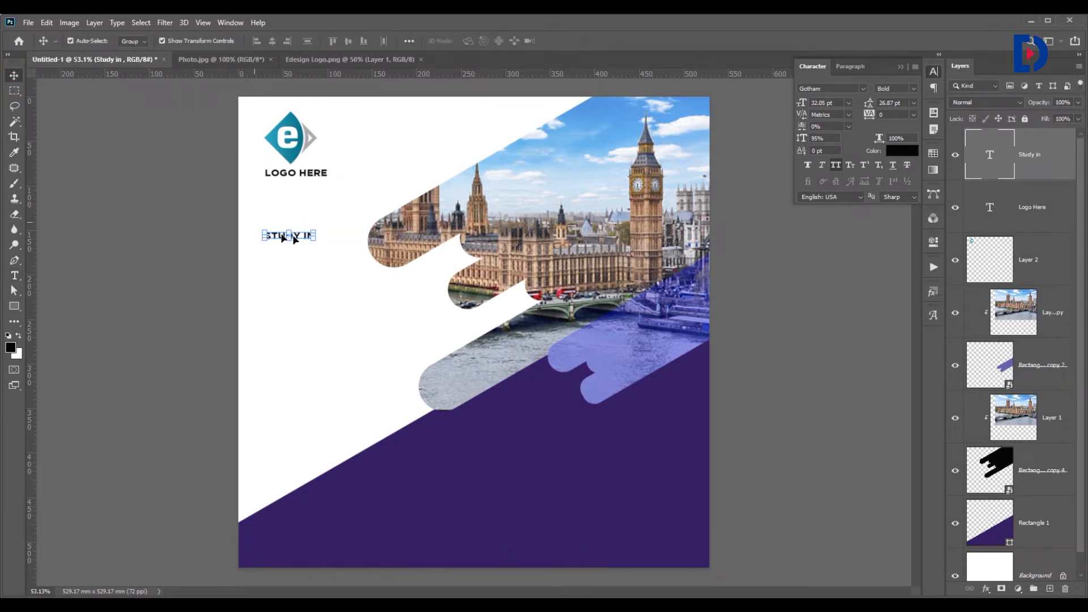
pyautogui.keyDown('alt'); pyautogui.moveTo(306, 241); pyautogui.dragTo(313, 261); pyautogui.keyUp('alt')
pyautogui.press('t')
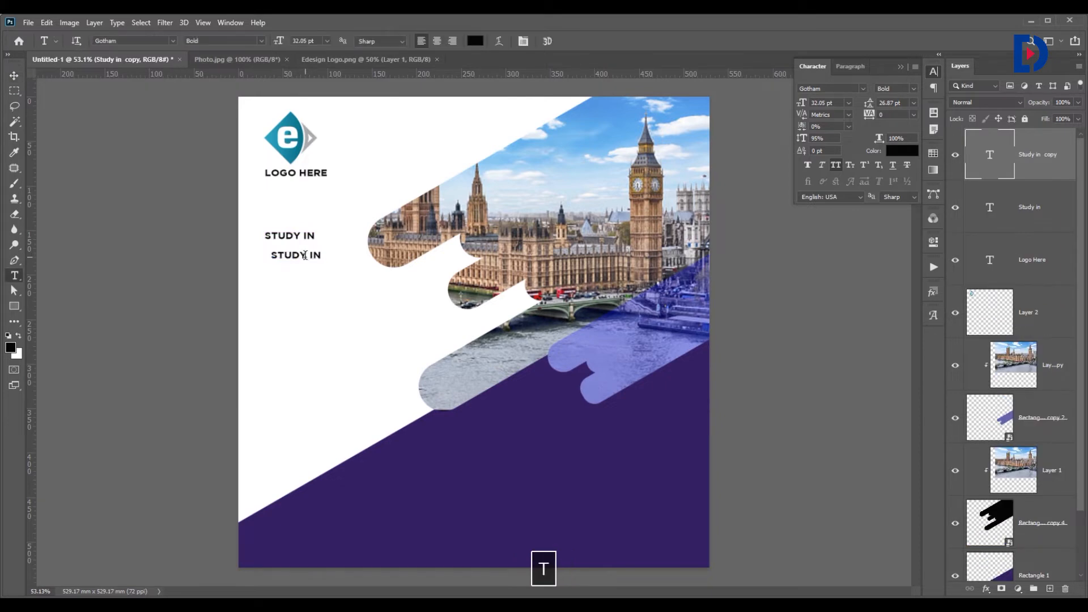
pyautogui.click(305, 259)
pyautogui.hotkey('ctrl', 'a')
pyautogui.hotkey('ctrl', 'v')
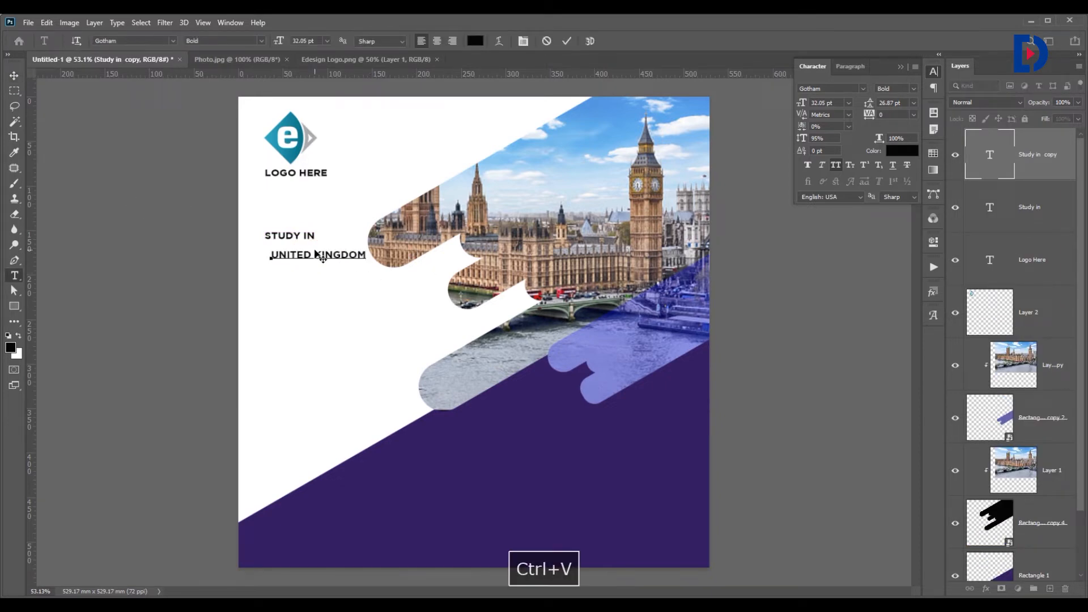
# Step: Cut the word "Kingdom" from the second heading line, leaving only "United"
pyautogui.click(318, 256)
pyautogui.moveTo(314, 255); pyautogui.dragTo(366, 256)
pyautogui.hotkey('ctrl', 'x')
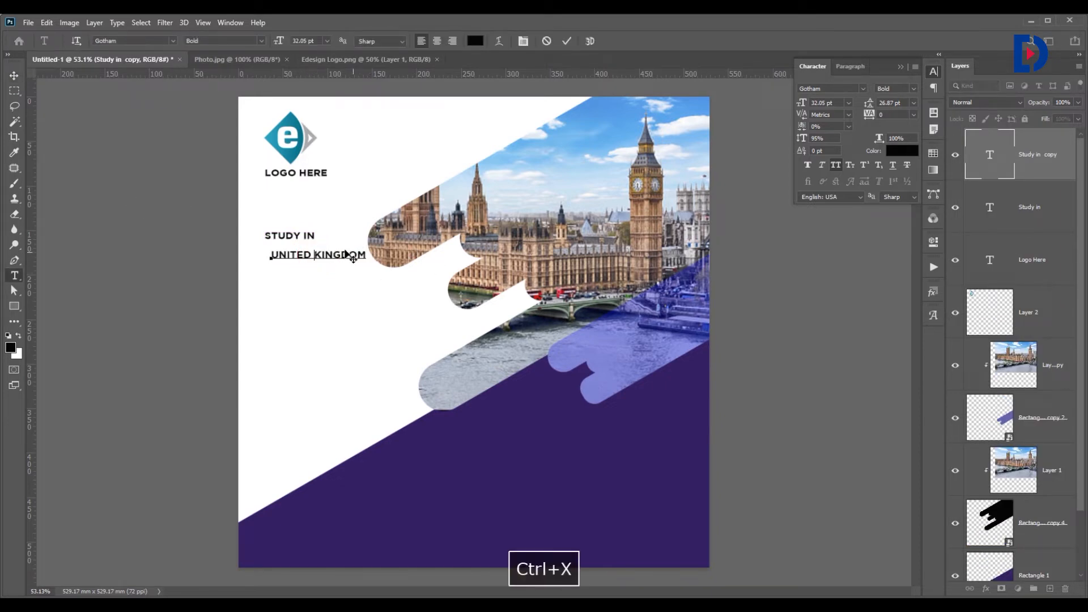
pyautogui.press('BackSpace')
pyautogui.click(14, 75)
# Step: Duplicate the "United" text just below itself and replace the copy's wording with "Kingdom"
pyautogui.moveTo(304, 258); pyautogui.dragTo(302, 273)
pyautogui.press('t')
pyautogui.click(301, 267)
pyautogui.hotkey('ctrl', 'a')
pyautogui.hotkey('ctrl', 'v')
pyautogui.click(15, 75)
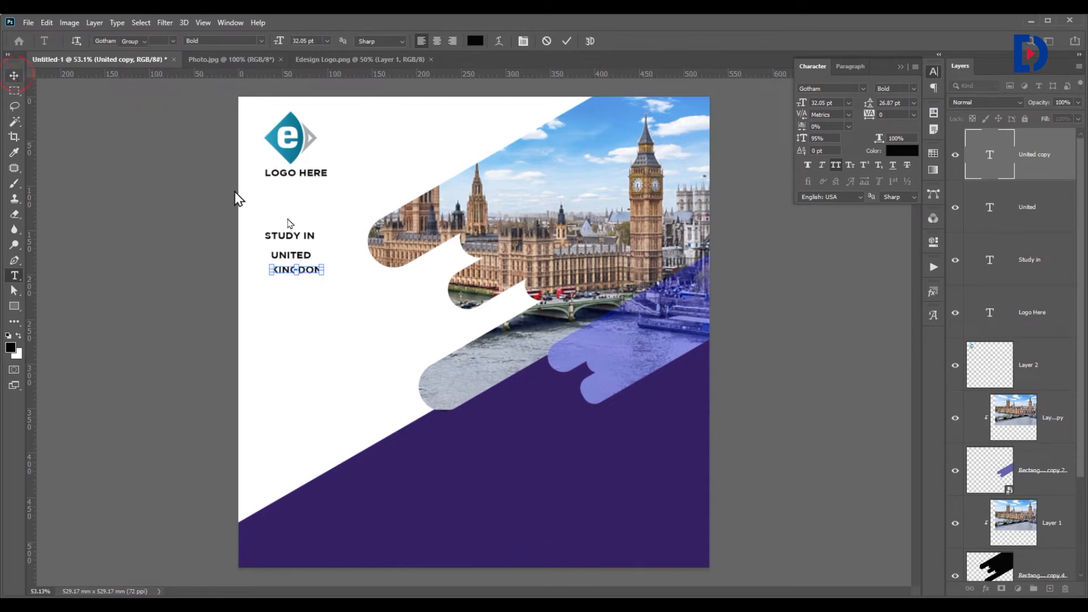
# Step: Lock the layer of the dark violet rectangle filling the lower part of the design
pyautogui.click(306, 299)
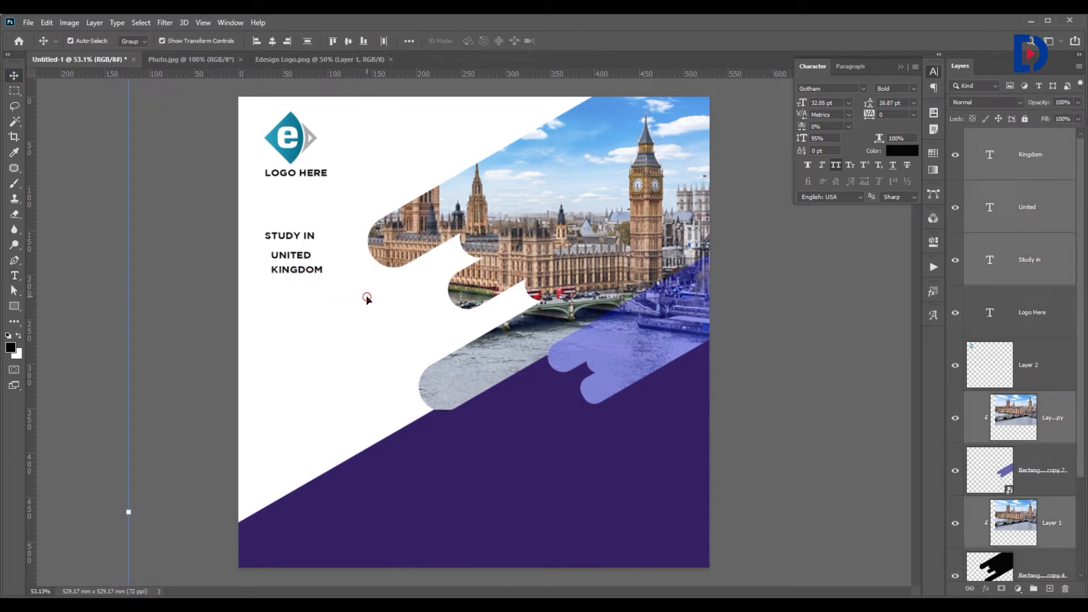
pyautogui.click(394, 455)
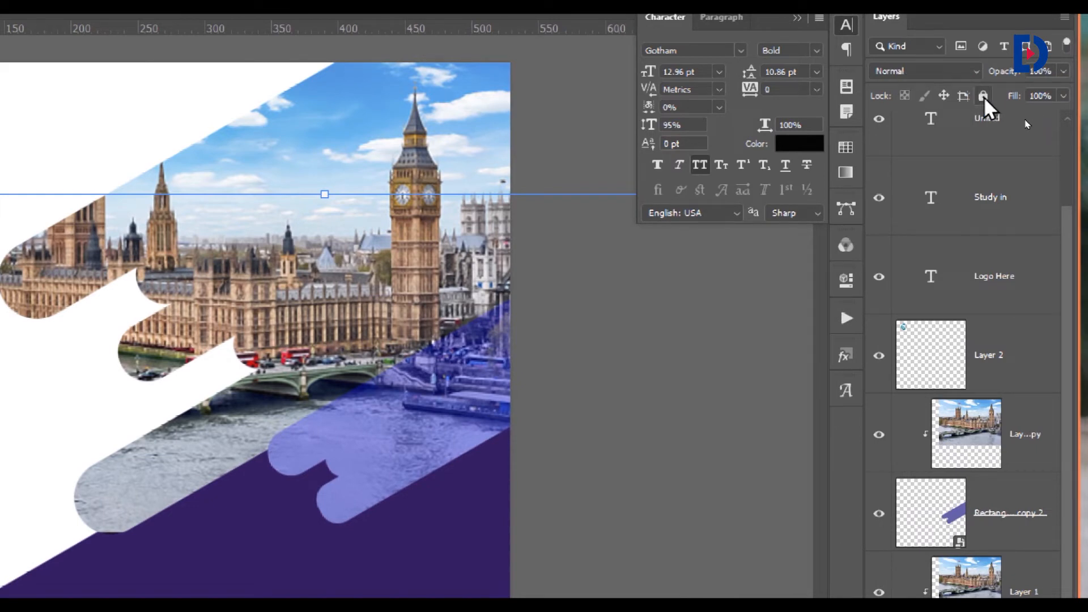
pyautogui.click(984, 96)
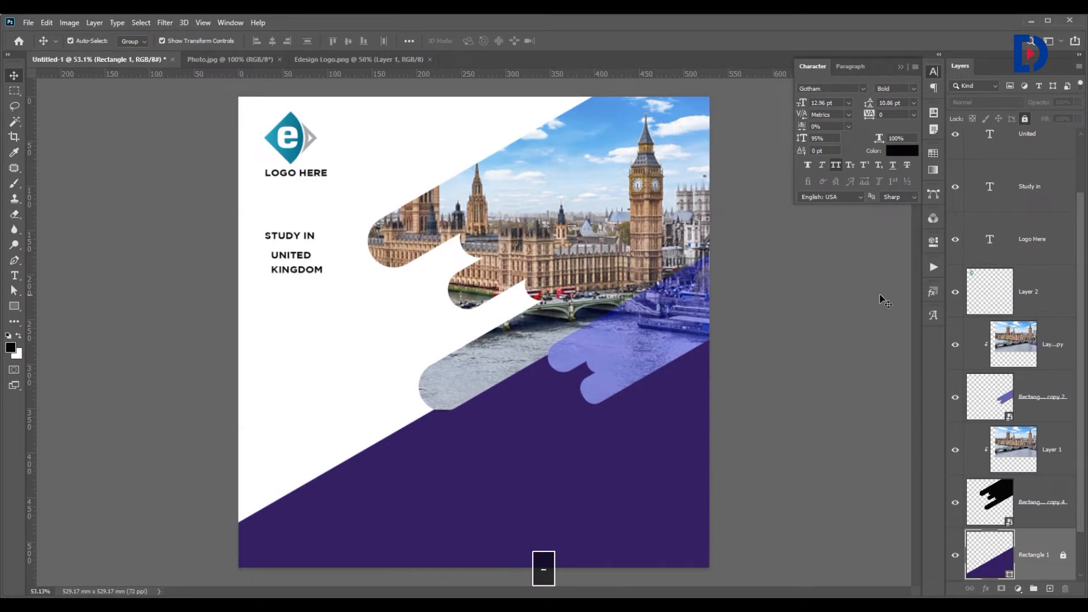
# Step: Enlarge the "United" and "Kingdom" lines together to about 109 pt and position them below "Study in"
pyautogui.click(320, 272)
pyautogui.scroll(5, 300, 300)
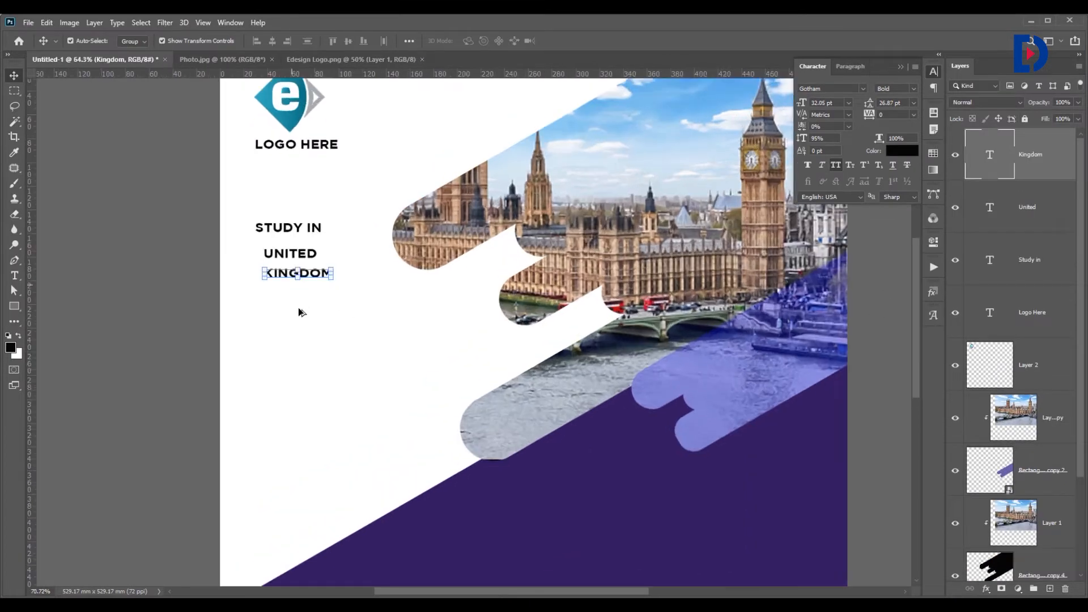
pyautogui.scroll(1, 307, 285)
pyautogui.moveTo(313, 267); pyautogui.dragTo(489, 298)
pyautogui.keyDown('shift'); pyautogui.click(309, 227); pyautogui.keyUp('shift')
pyautogui.press('Return')
pyautogui.hotkey('ctrl', '0')
pyautogui.moveTo(350, 290); pyautogui.dragTo(342, 325)
pyautogui.click(375, 301)
pyautogui.moveTo(428, 315); pyautogui.dragTo(431, 311)
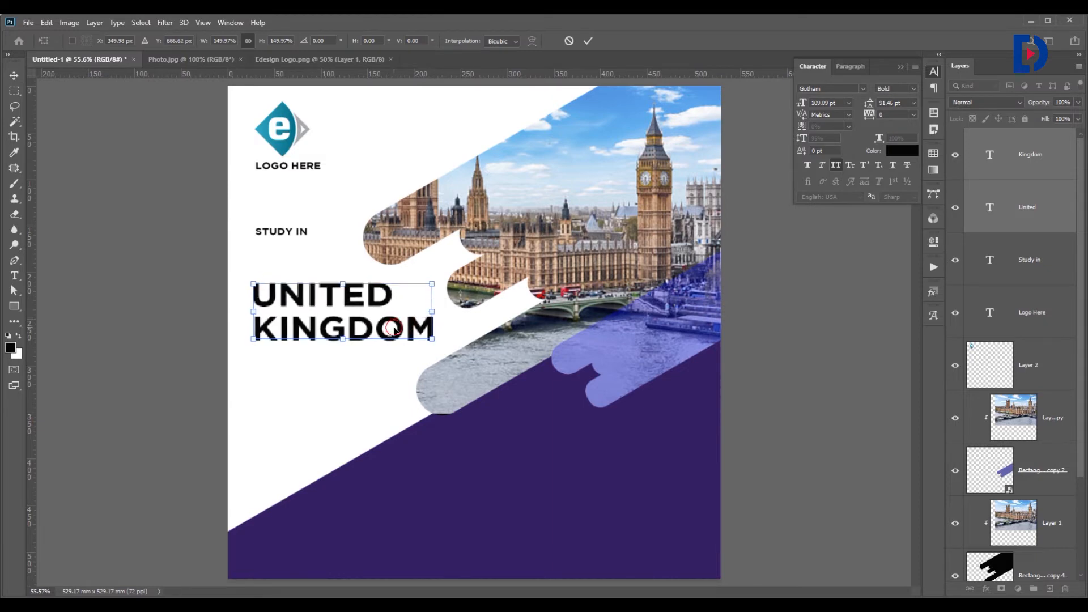
pyautogui.doubleClick(393, 329)
# Step: Add a vertical guide along the heading's left edge and move "Study in" down to just above "United"
pyautogui.moveTo(278, 300); pyautogui.dragTo(272, 300)
pyautogui.moveTo(35, 473); pyautogui.dragTo(255, 456)
pyautogui.click(254, 349)
pyautogui.scroll(2, 269, 223)
pyautogui.moveTo(287, 243); pyautogui.dragTo(287, 294)
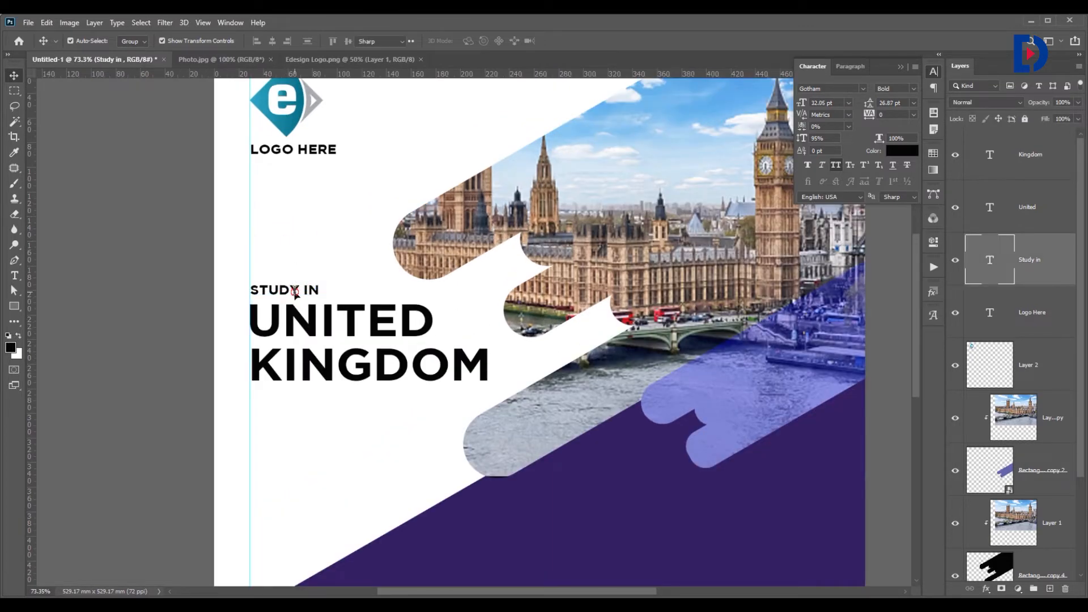
# Step: Turn off All Caps for the "Study in" text and enlarge it to about 45 pt
pyautogui.doubleClick(295, 290)
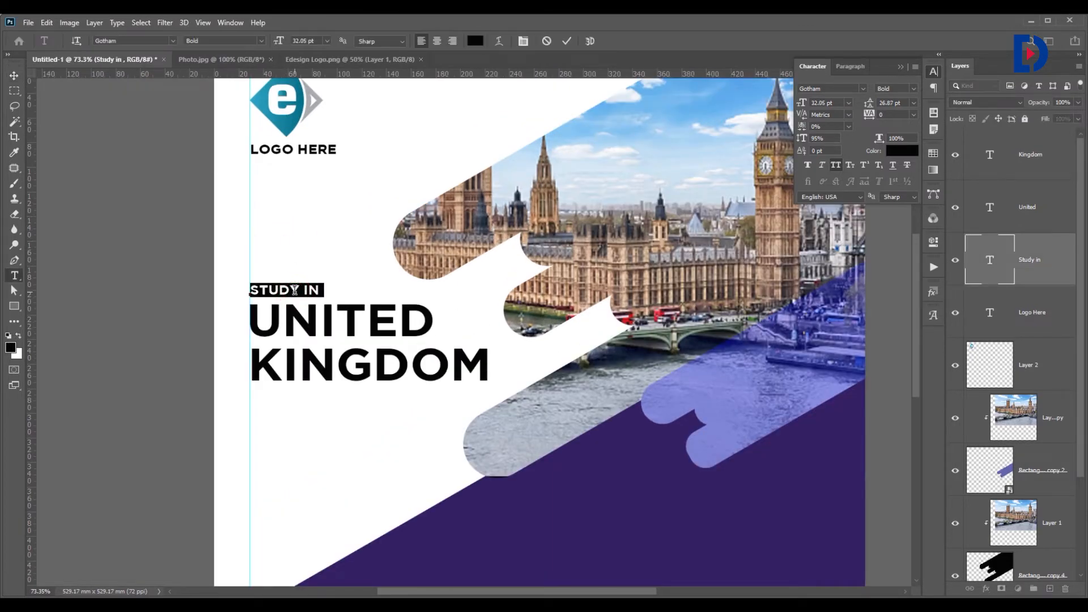
pyautogui.click(835, 166)
pyautogui.scroll(11, 288, 326)
pyautogui.click(14, 75)
pyautogui.moveTo(344, 228); pyautogui.dragTo(429, 243)
pyautogui.hotkey('ctrl', 'z')
pyautogui.doubleClick(375, 226)
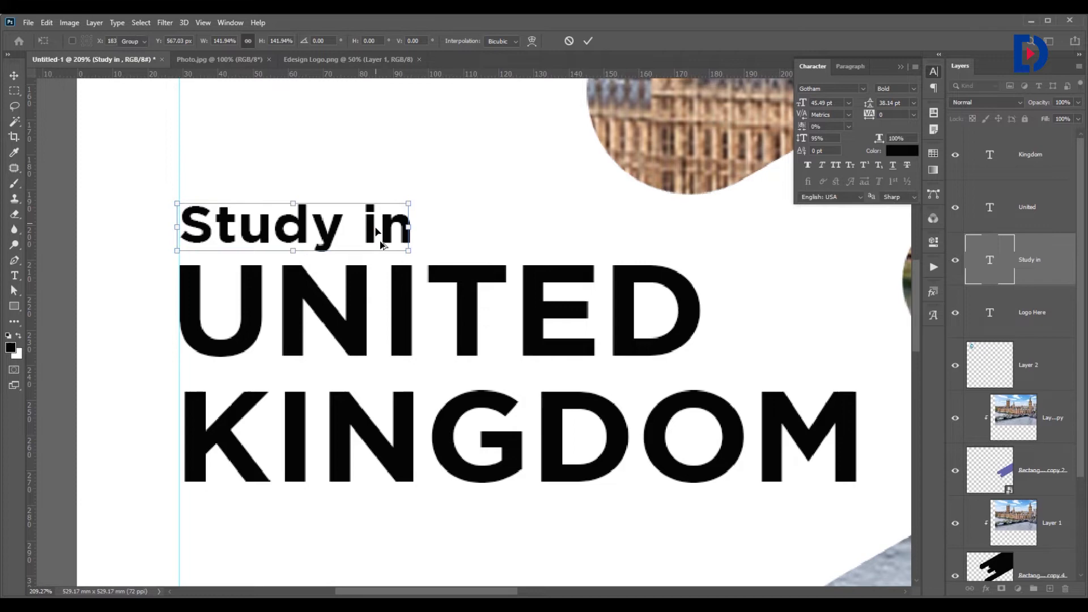
# Step: Move the "Kingdom" line up slightly to tighten the gap below "United"
pyautogui.scroll(-6, 413, 311)
pyautogui.scroll(-1, 418, 324)
pyautogui.moveTo(434, 377)
pyautogui.mouseDown()
pyautogui.moveTo(442, 371)
pyautogui.moveTo(432, 366)
pyautogui.mouseUp()
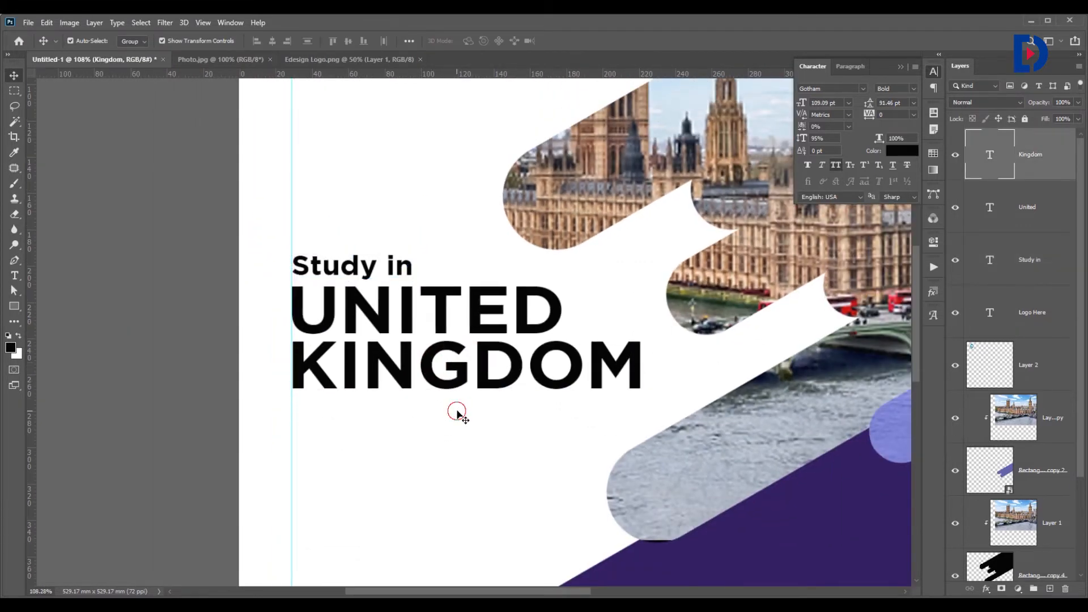
pyautogui.click(457, 413)
pyautogui.scroll(-6, 466, 437)
pyautogui.press('space')
pyautogui.moveTo(463, 441); pyautogui.dragTo(405, 434)
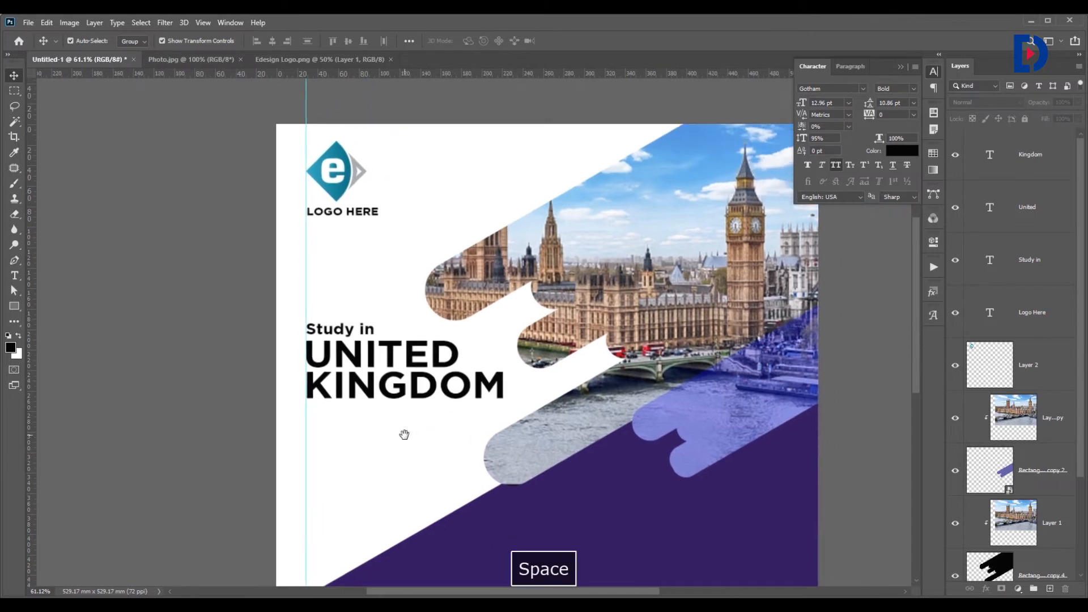
pyautogui.click(412, 395)
pyautogui.keyDown('shift'); pyautogui.click(423, 358); pyautogui.keyUp('shift')
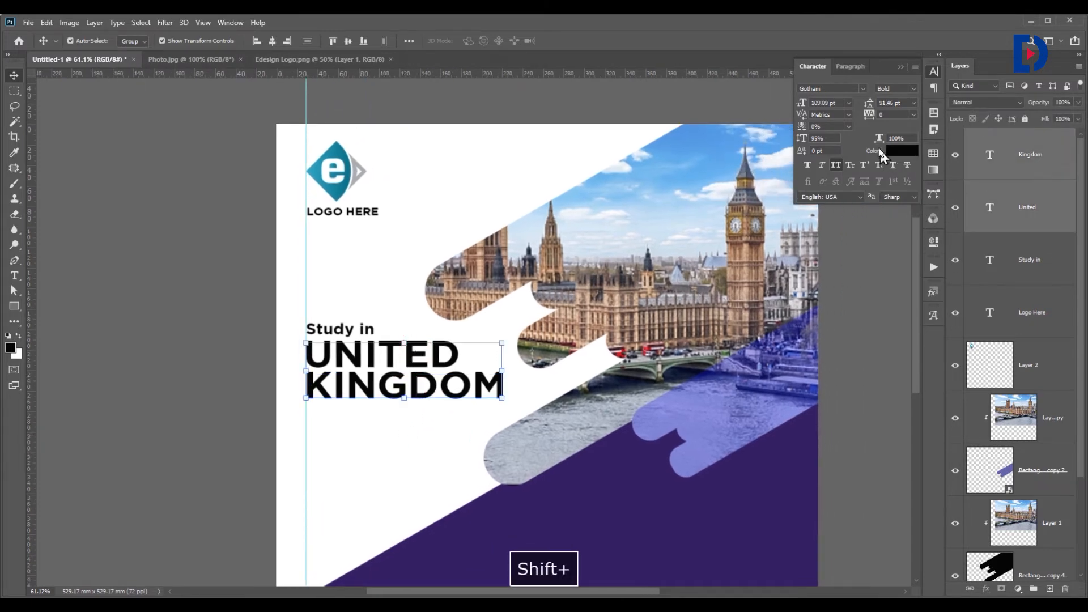
pyautogui.click(914, 90)
pyautogui.click(915, 89)
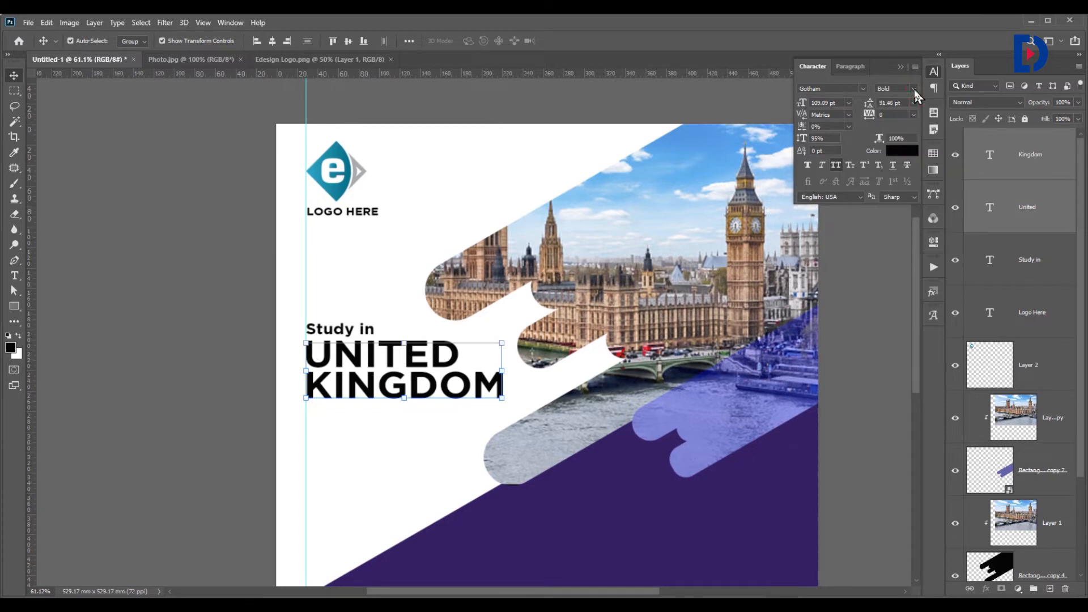
pyautogui.click(370, 282)
# Step: Nudge the "United" and "Kingdom" lines together slightly down, away from "Study in"
pyautogui.click(356, 425)
pyautogui.moveTo(356, 425); pyautogui.dragTo(353, 360)
pyautogui.moveTo(277, 353); pyautogui.dragTo(322, 389)
pyautogui.press('Down')
pyautogui.press('Down')
pyautogui.press('Down')
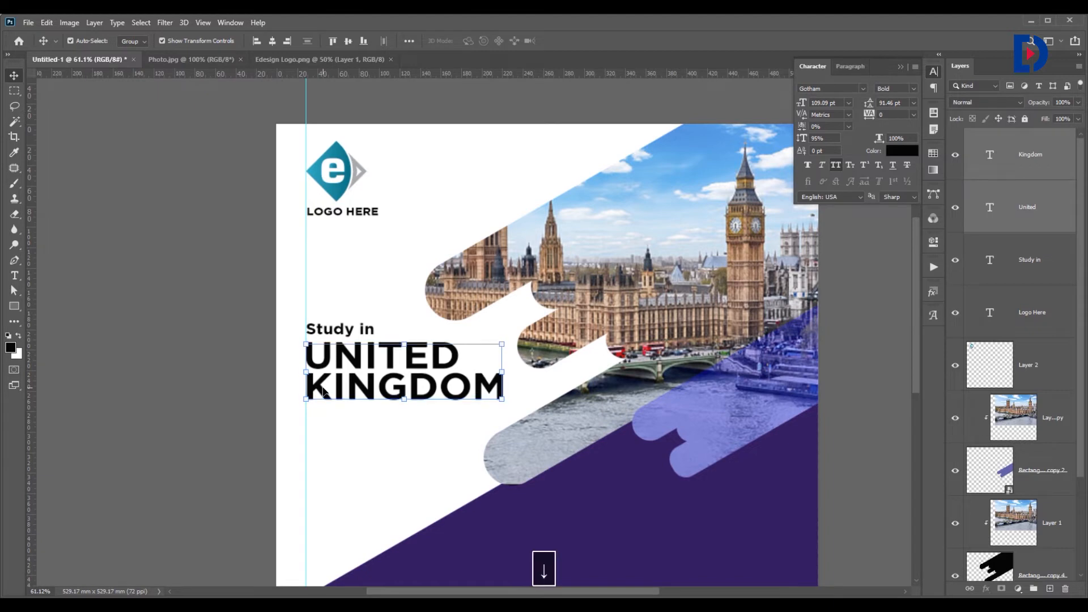
# Step: Enlarge the "Study in" text to about 63 pt, keeping its left edge on the guide
pyautogui.click(357, 299)
pyautogui.click(360, 331)
pyautogui.moveTo(378, 329); pyautogui.dragTo(402, 330)
pyautogui.press('Return')
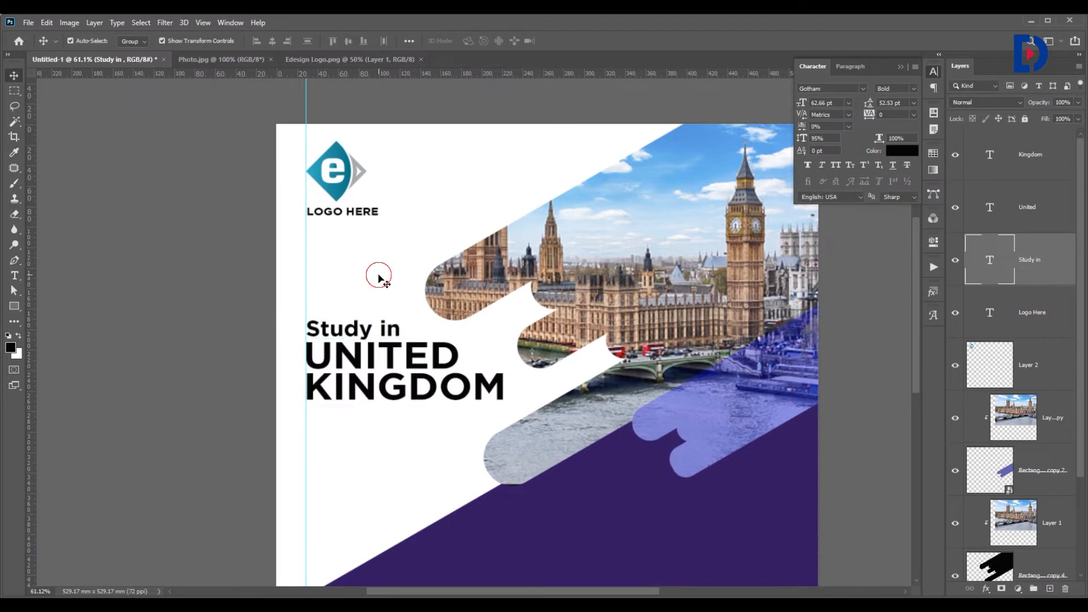
pyautogui.click(380, 278)
# Step: Set the text colour of "United" and "Kingdom" to blue 006699, sampled from the logo
pyautogui.click(354, 330)
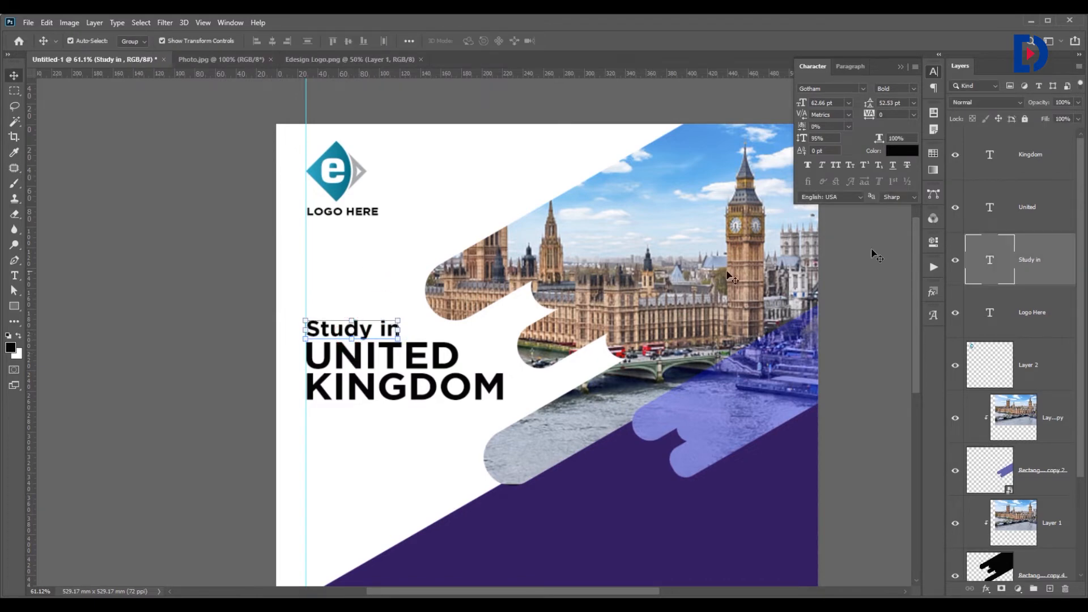
pyautogui.click(902, 151)
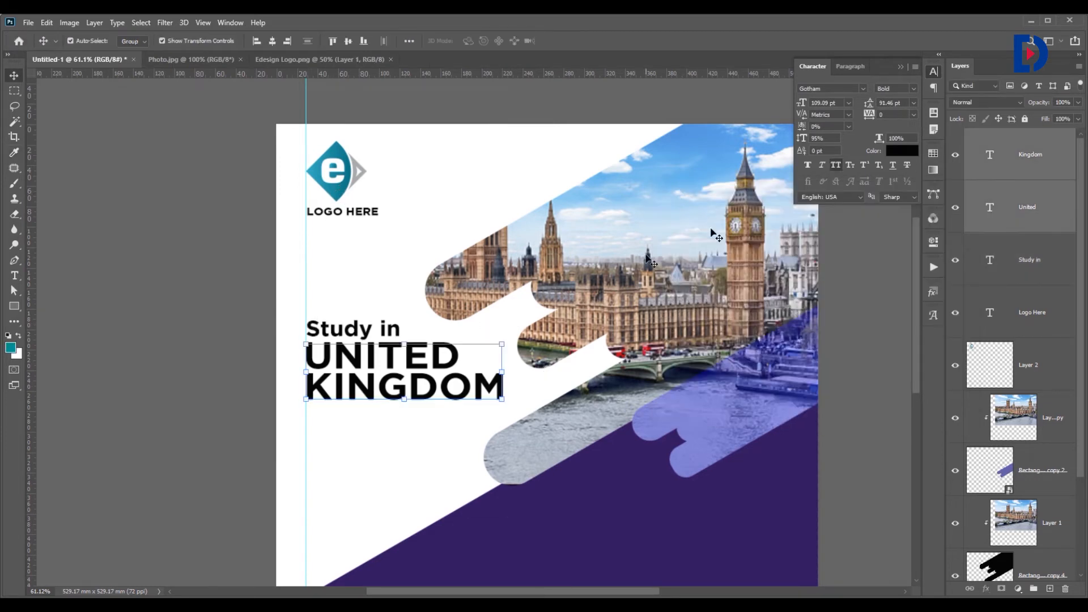
pyautogui.click(904, 151)
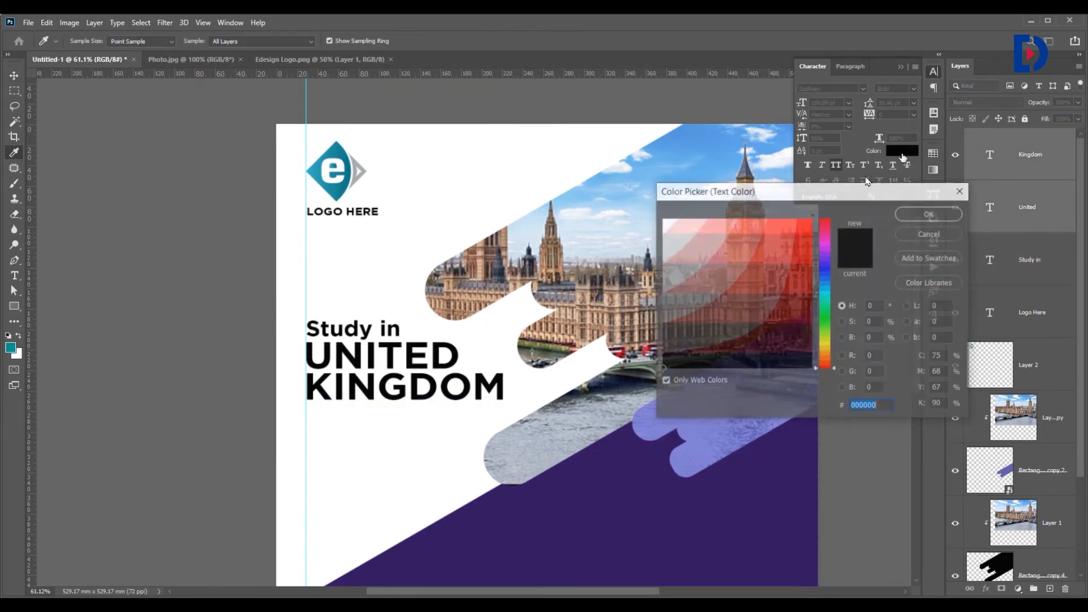
pyautogui.click(347, 180)
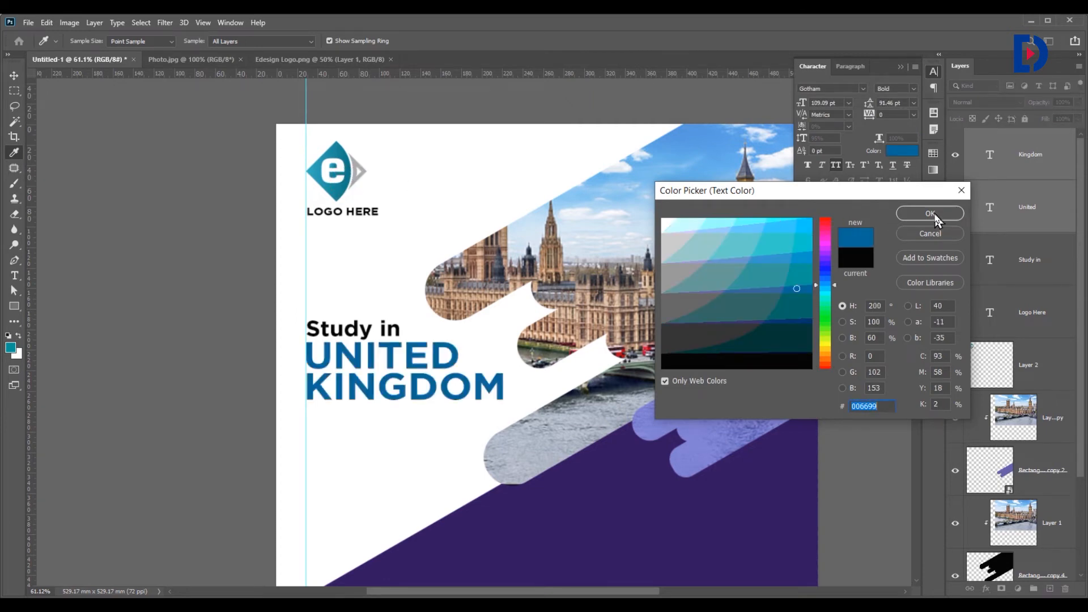
pyautogui.click(931, 214)
pyautogui.click(386, 237)
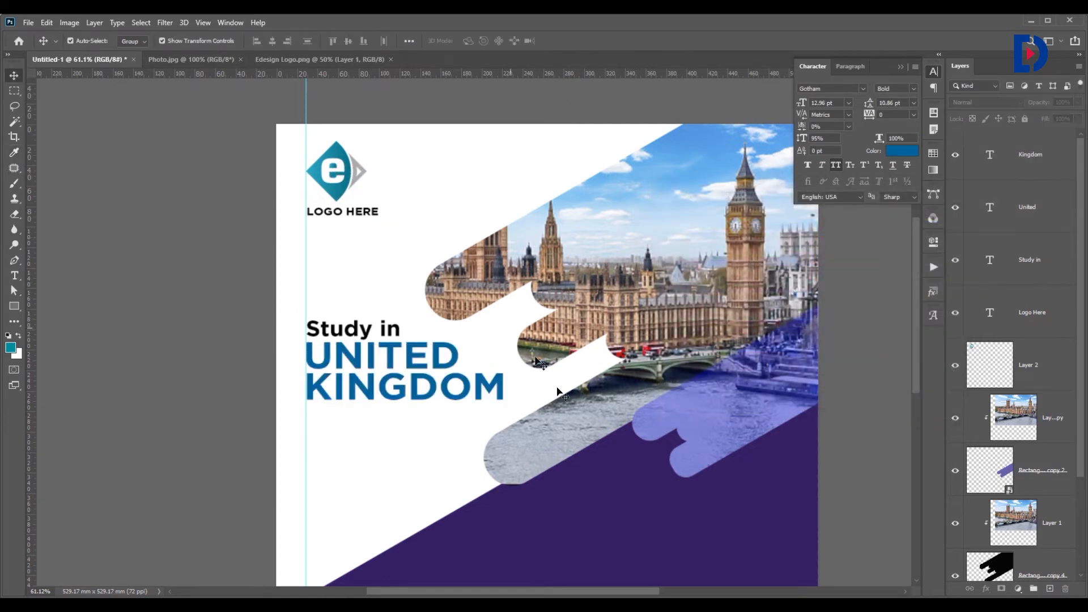
# Step: Copy the lines "Scholarships Available", "January 2022 Intake" and "Apply Now" from Content.txt in Notepad, then return to Photoshop
pyautogui.moveTo(443, 412); pyautogui.dragTo(368, 365)
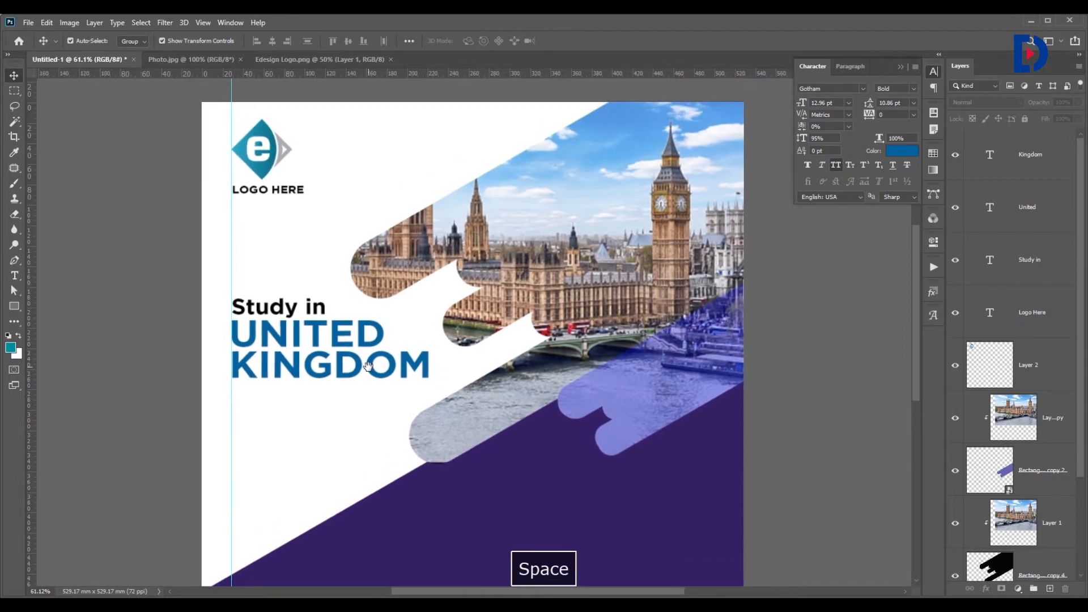
pyautogui.scroll(-1, 367, 335)
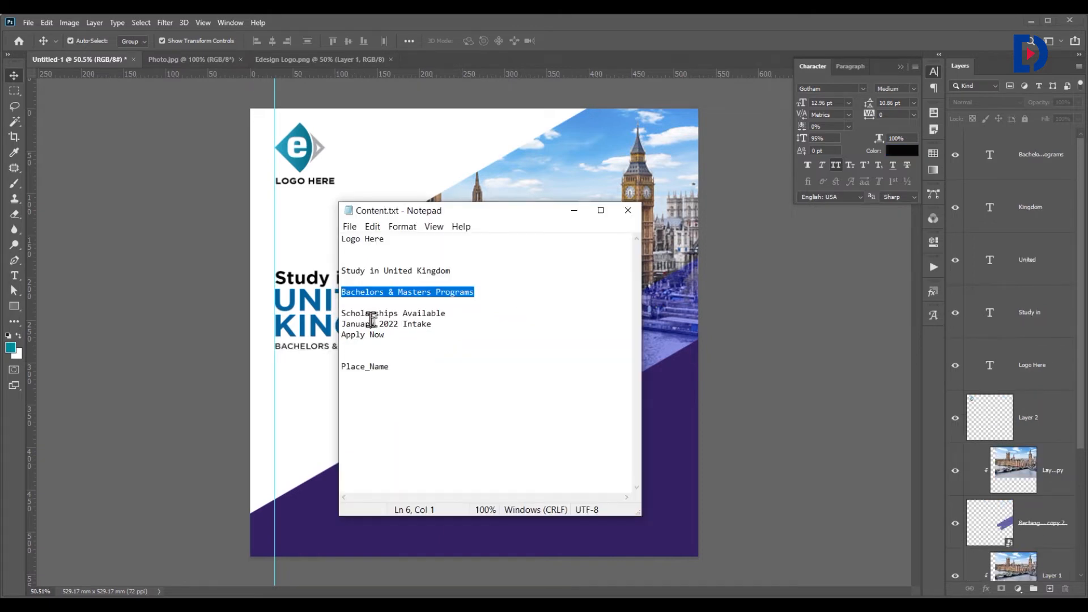
pyautogui.click(457, 331)
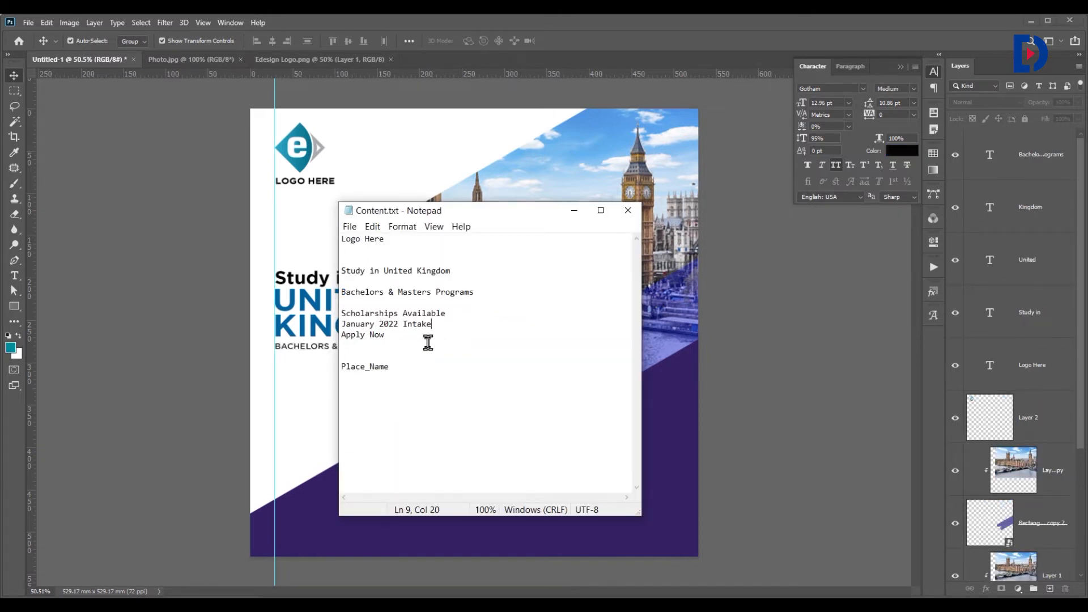
pyautogui.moveTo(427, 339); pyautogui.dragTo(348, 316)
pyautogui.hotkey('ctrl', 'c')
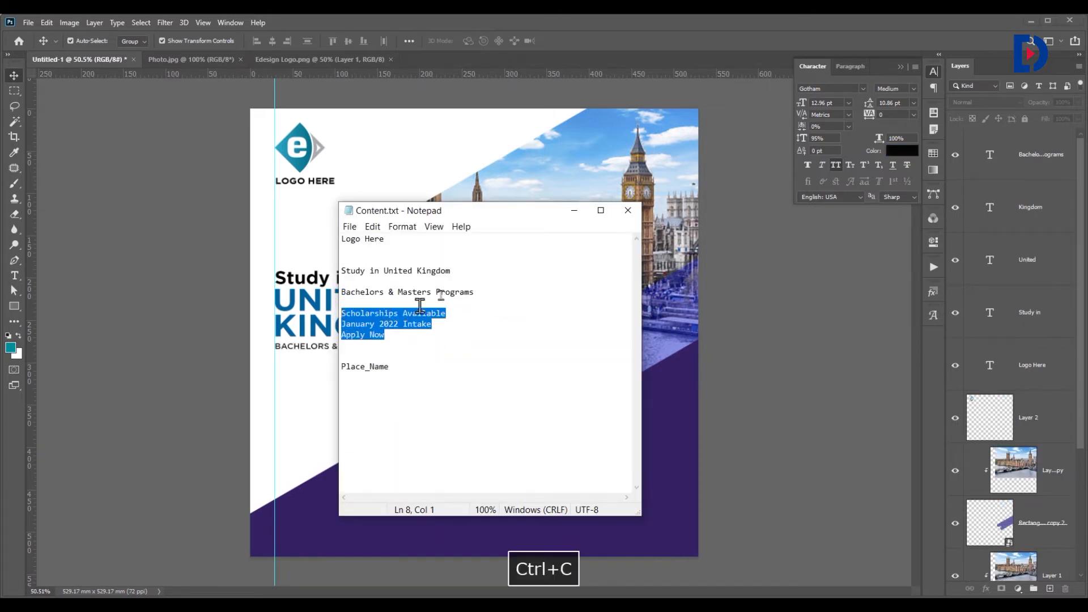
pyautogui.click(574, 210)
# Step: Paste the copied lines as a new text block and move it onto the dark violet area
pyautogui.press('space')
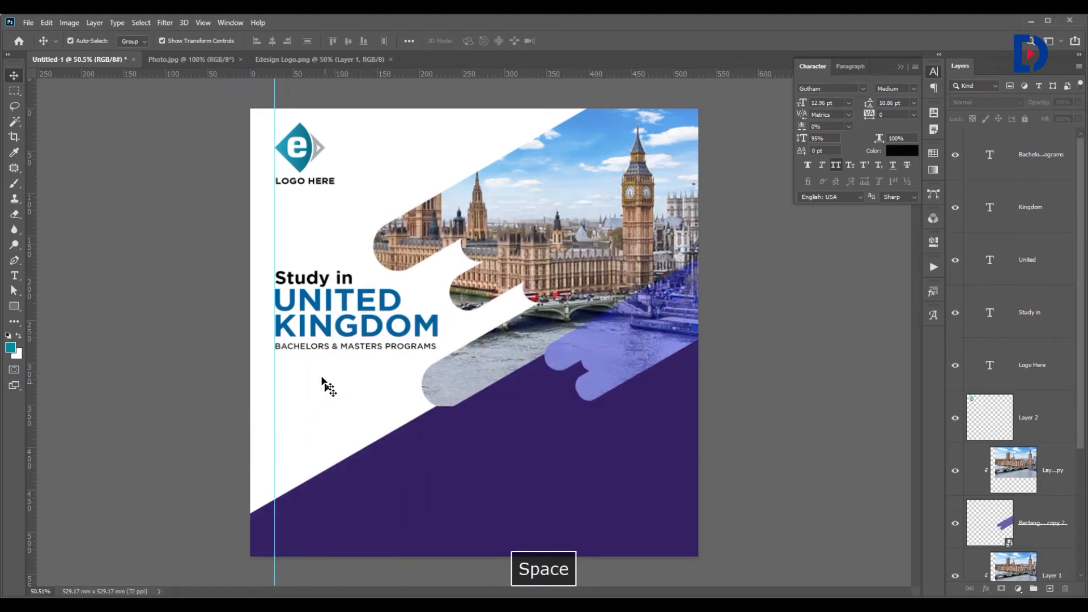
pyautogui.press('t')
pyautogui.click(299, 220)
pyautogui.hotkey('ctrl', 'v')
pyautogui.click(13, 75)
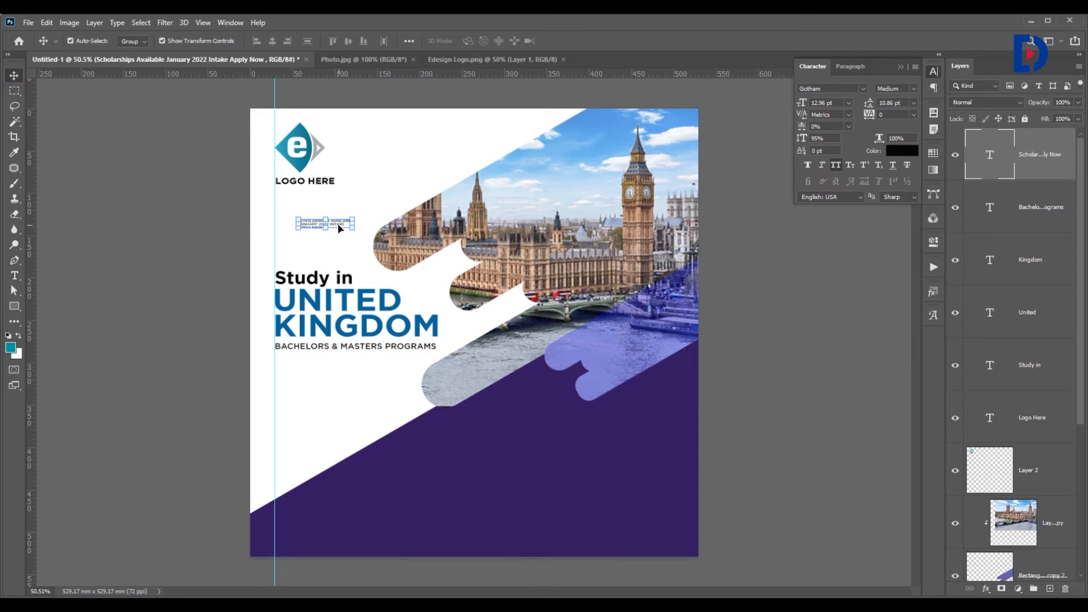
pyautogui.moveTo(339, 228); pyautogui.dragTo(544, 450)
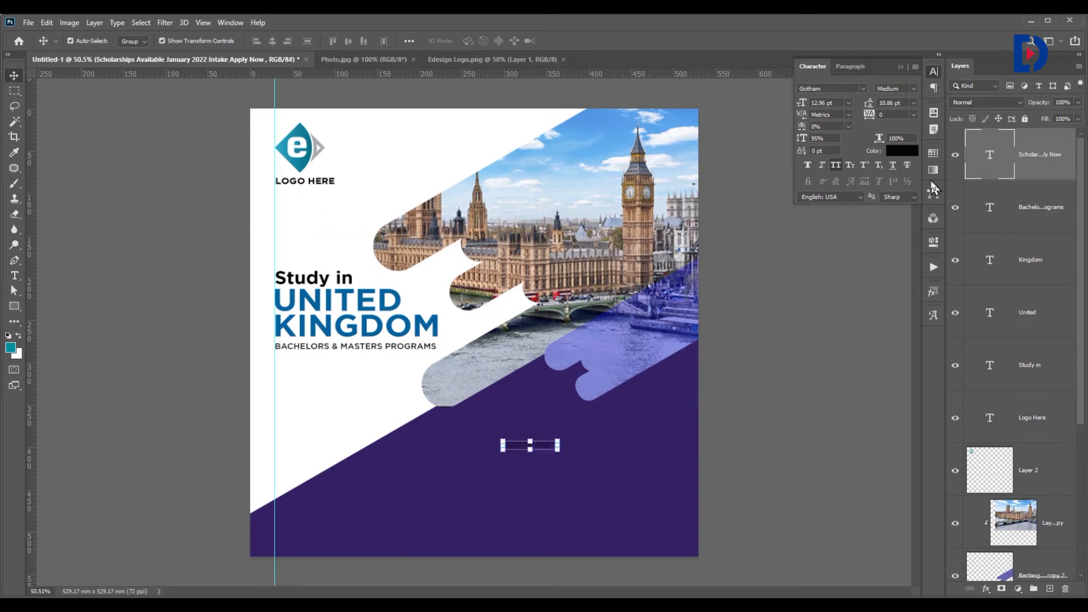
# Step: Colour the scholarship text block white (ffffff) and enlarge it to about 44 pt within the dark violet area
pyautogui.click(906, 151)
pyautogui.click(672, 223)
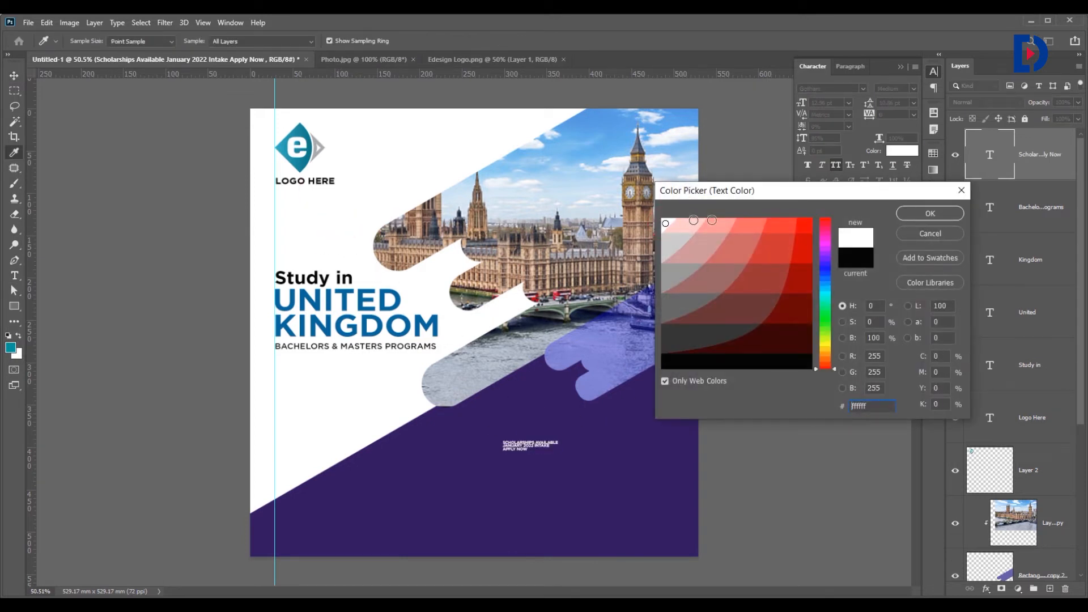
pyautogui.click(921, 216)
pyautogui.moveTo(560, 446); pyautogui.dragTo(697, 430)
pyautogui.moveTo(632, 439); pyautogui.dragTo(583, 457)
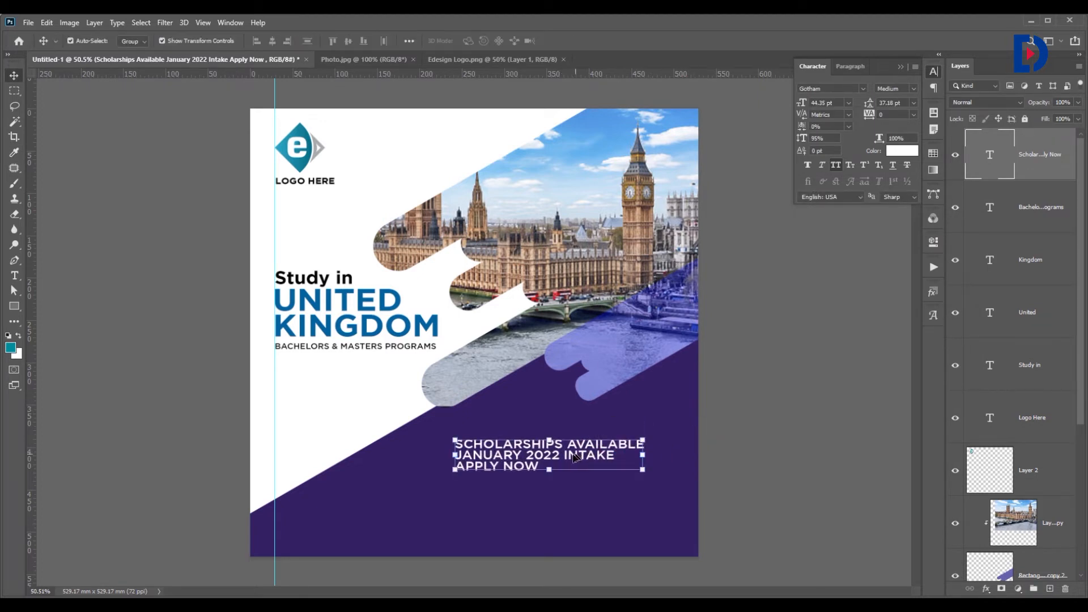
# Step: Right-align the three scholarship lines and move the block back to the right side of the dark violet area
pyautogui.press('t')
pyautogui.click(582, 457)
pyautogui.hotkey('ctrl', 'a')
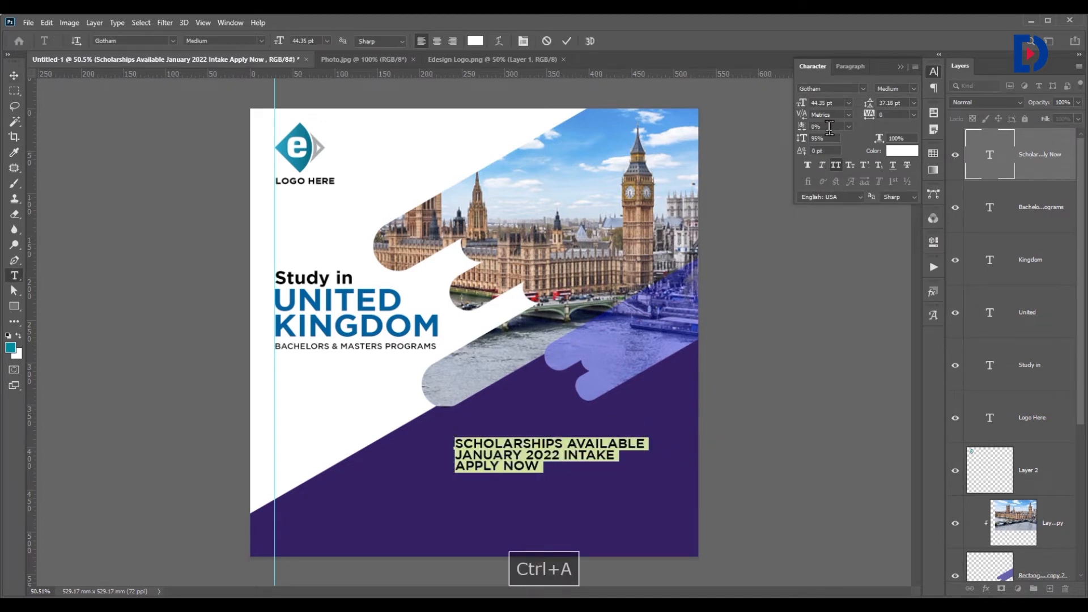
pyautogui.click(934, 89)
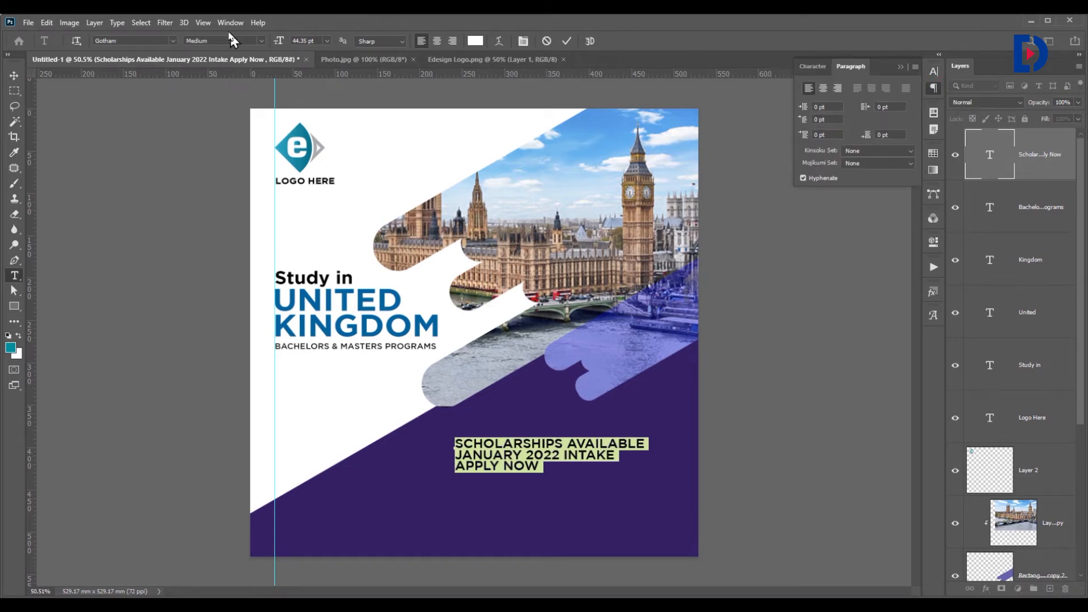
pyautogui.click(230, 23)
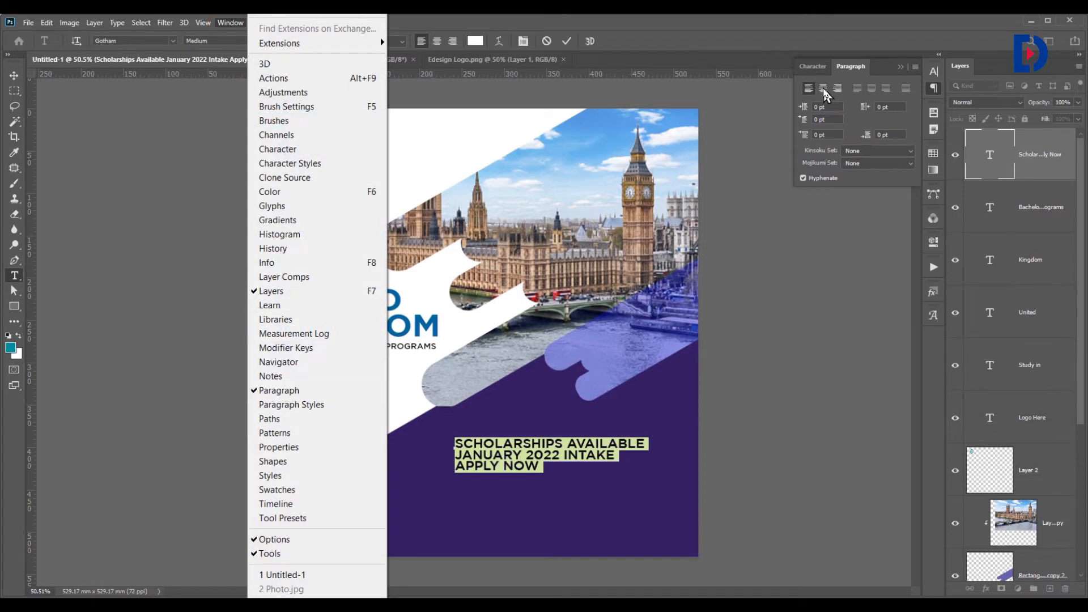
pyautogui.click(839, 89)
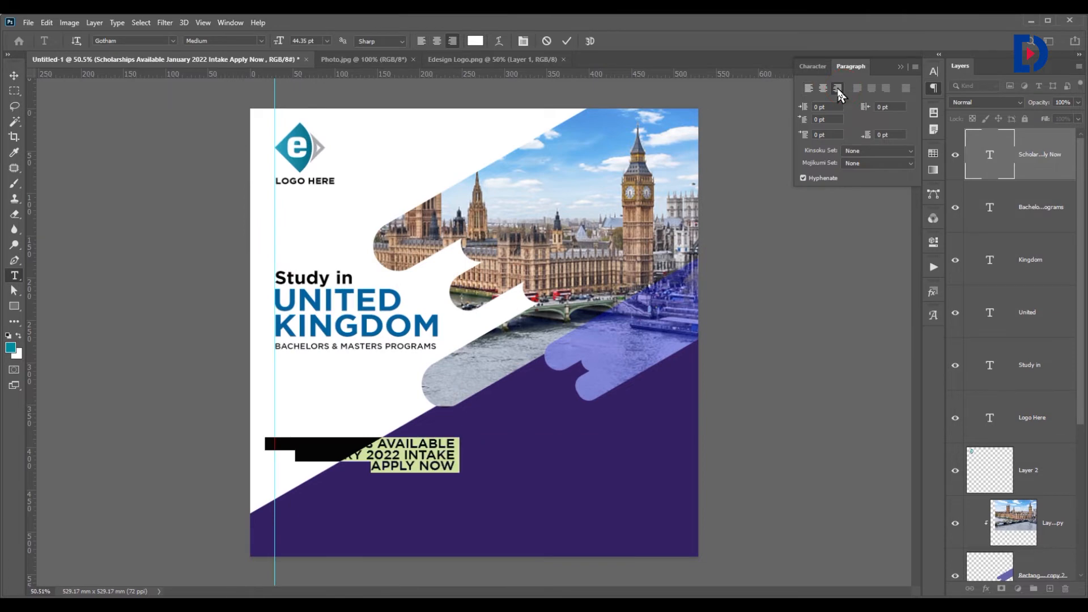
pyautogui.click(13, 75)
pyautogui.moveTo(429, 462); pyautogui.dragTo(632, 456)
# Step: Cut the "Apply Now" line from the scholarship text block and remove the leftover empty line
pyautogui.press('t')
pyautogui.click(608, 451)
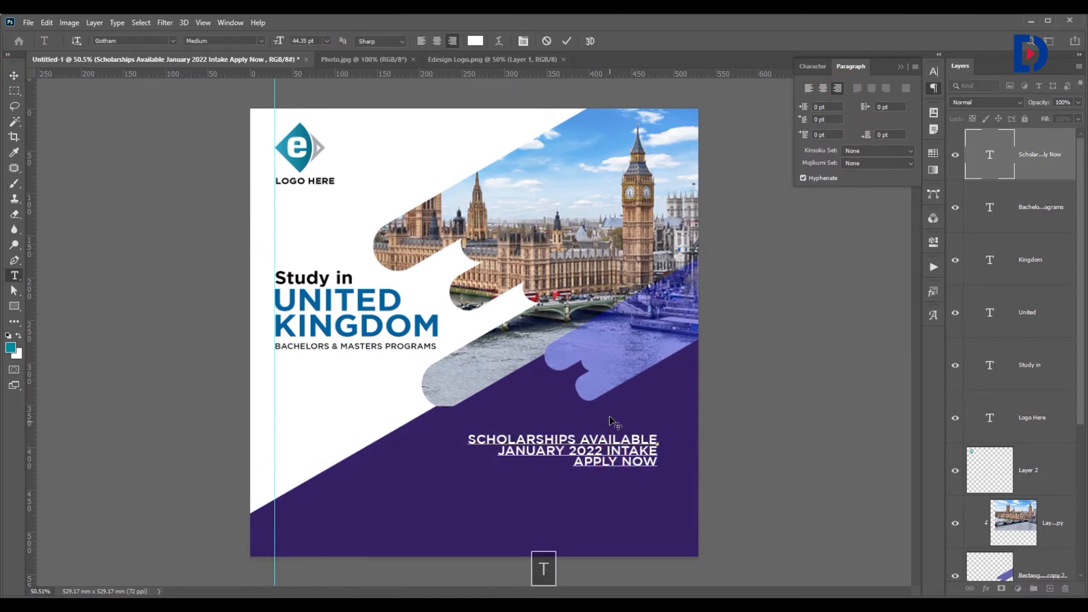
pyautogui.press('End')
pyautogui.hotkey('shift', 'Home')
pyautogui.press('Down')
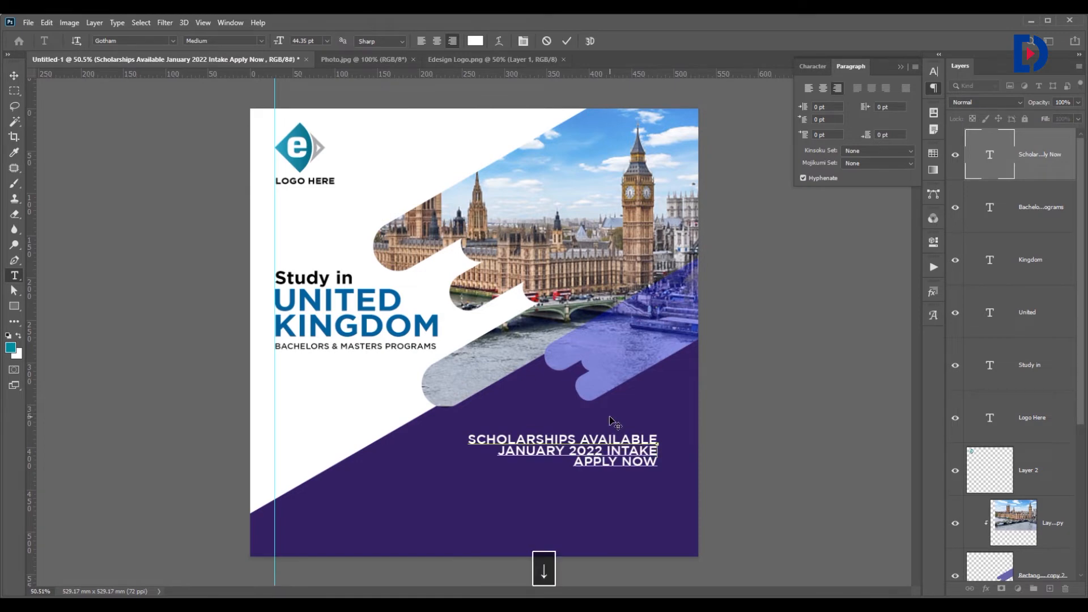
pyautogui.hotkey('shift', 'Home')
pyautogui.hotkey('ctrl', 'x')
pyautogui.press('BackSpace')
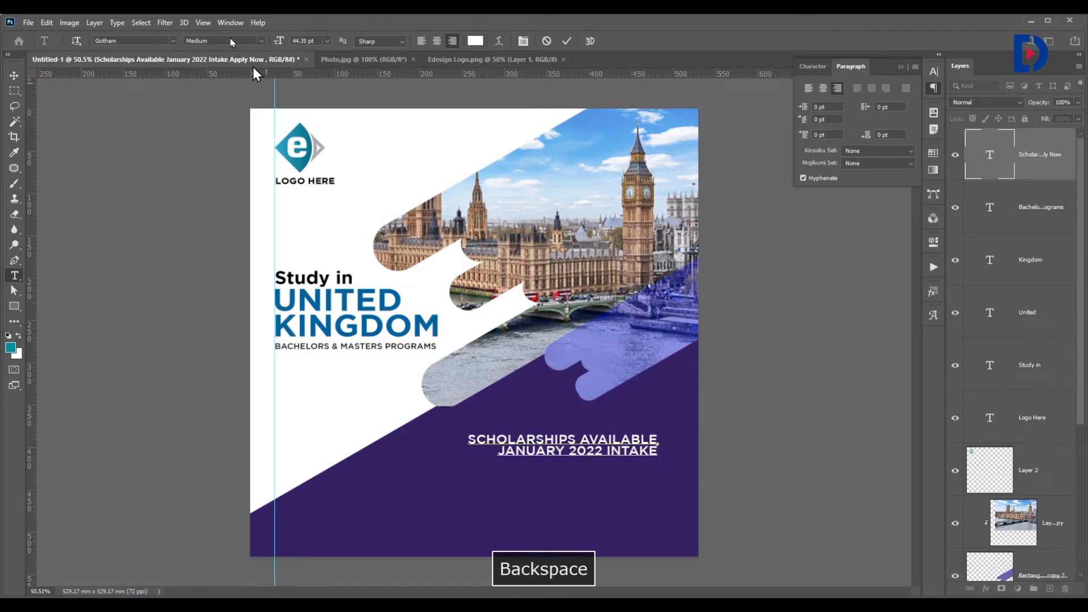
# Step: Move the two scholarship lines slightly up and paste "Apply Now" as a separate text block below them
pyautogui.click(13, 75)
pyautogui.moveTo(631, 441); pyautogui.dragTo(629, 442)
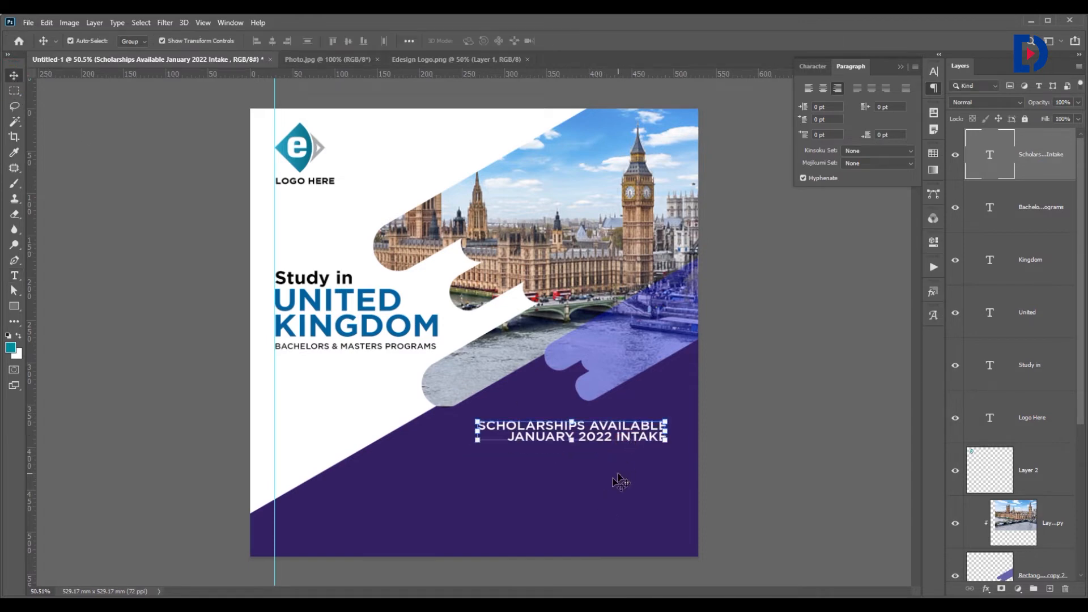
pyautogui.press('t')
pyautogui.click(570, 488)
pyautogui.hotkey('ctrl', 'v')
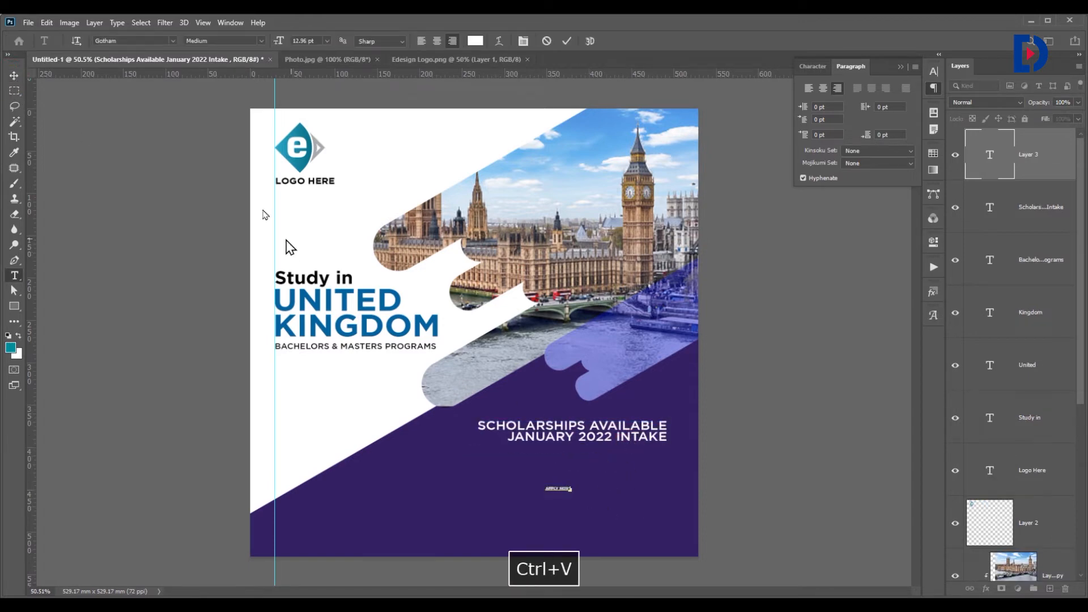
pyautogui.click(13, 75)
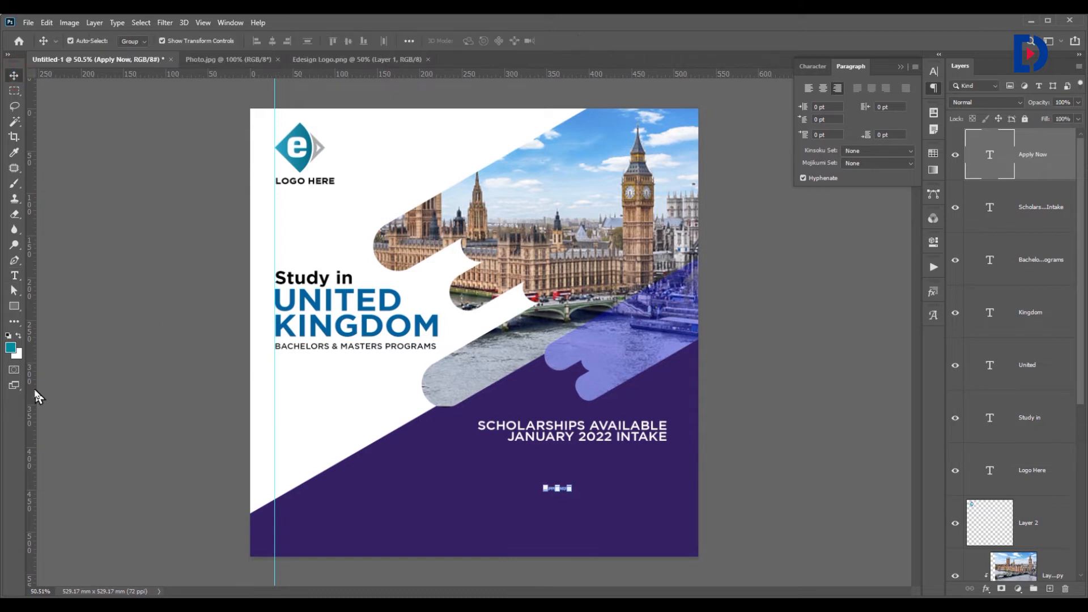
# Step: Add a vertical guide along the design's right margin, just beyond the end of the scholarship lines
pyautogui.moveTo(31, 402); pyautogui.dragTo(673, 426)
pyautogui.click(721, 438)
pyautogui.scroll(3, 612, 502)
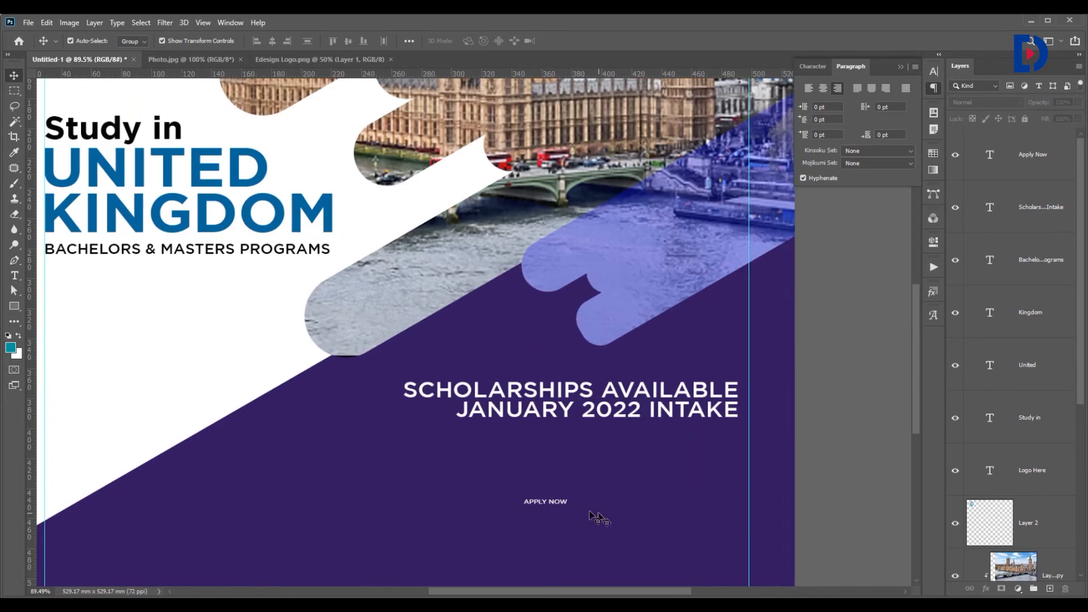
# Step: Enlarge the "Apply Now" text and place it below the scholarship lines, near the dark violet area's lower right corner
pyautogui.click(553, 503)
pyautogui.moveTo(569, 502); pyautogui.dragTo(726, 508)
pyautogui.press('Return')
pyautogui.hotkey('ctrl', '0')
pyautogui.moveTo(659, 512); pyautogui.dragTo(667, 532)
pyautogui.moveTo(558, 523); pyautogui.dragTo(584, 523)
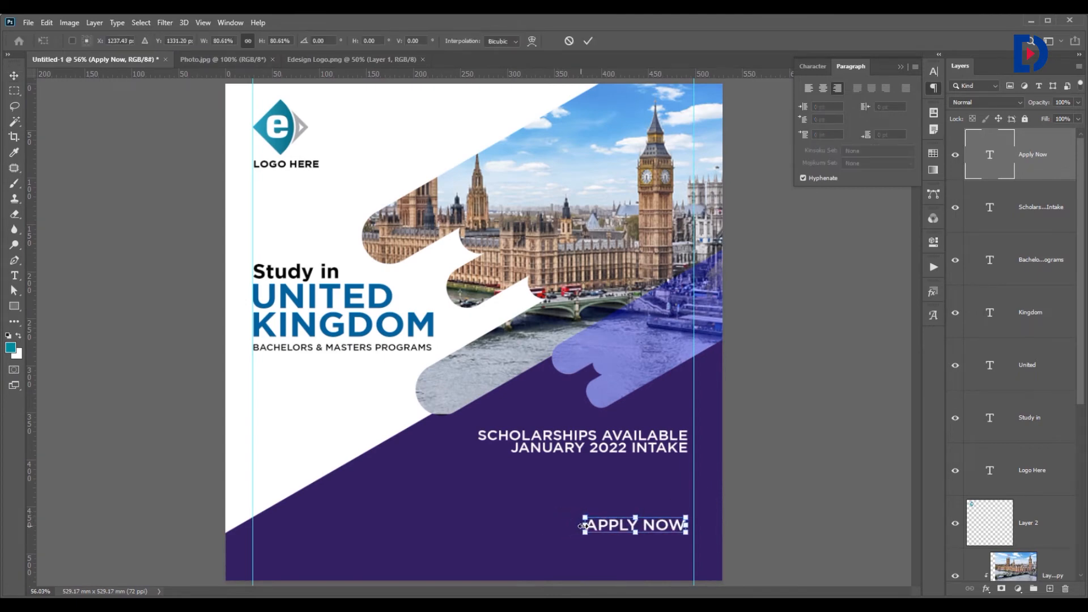
pyautogui.press('Return')
pyautogui.press('space')
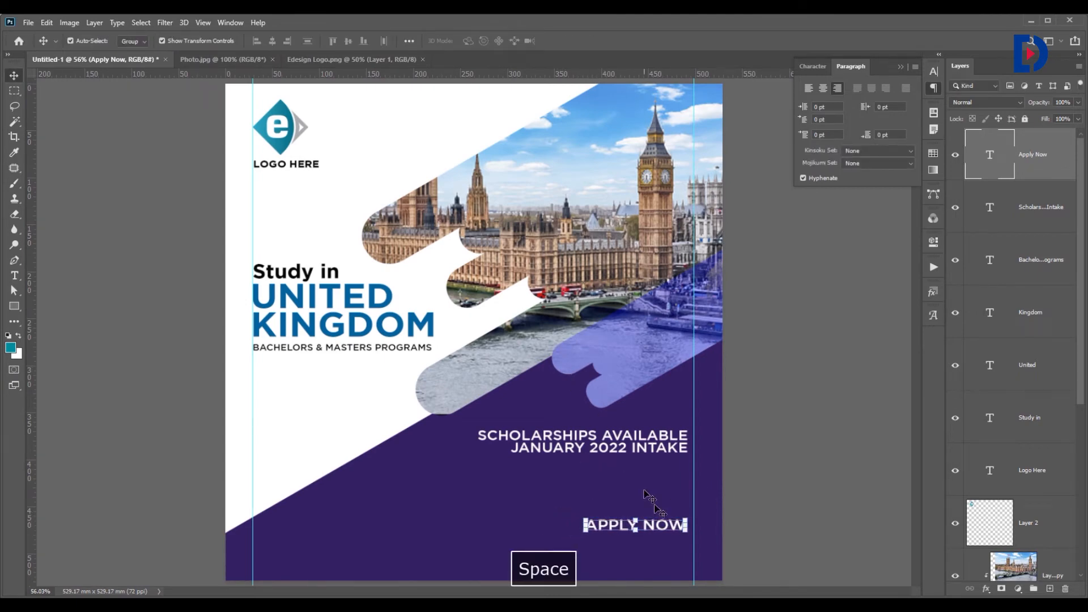
# Step: Remove the "January 2022 Intake" line and its leftover empty line from the scholarship text block
pyautogui.click(639, 450)
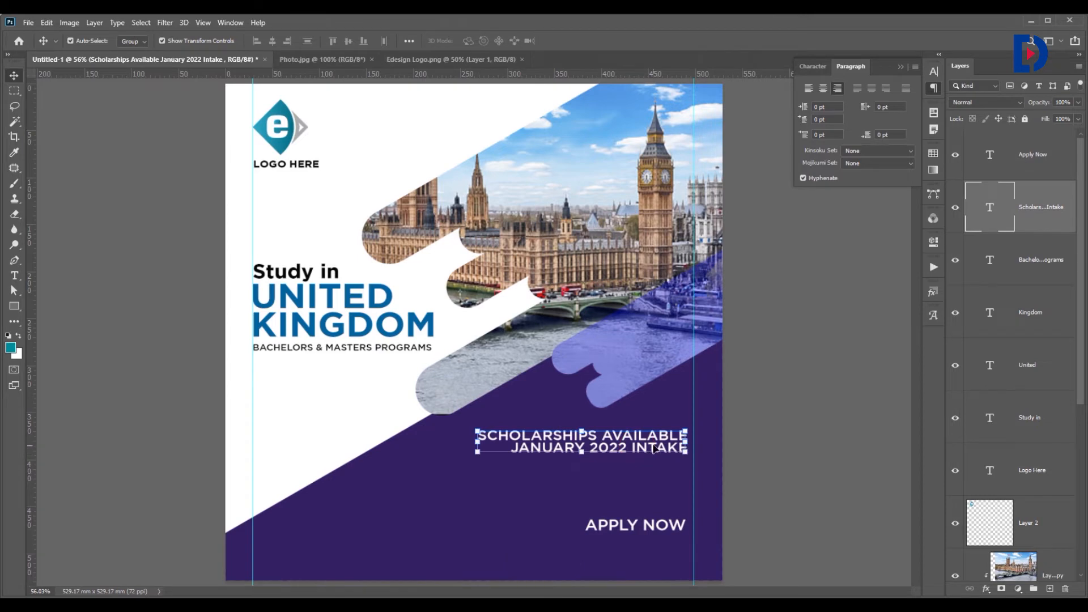
pyautogui.press('t')
pyautogui.click(613, 447)
pyautogui.press('End')
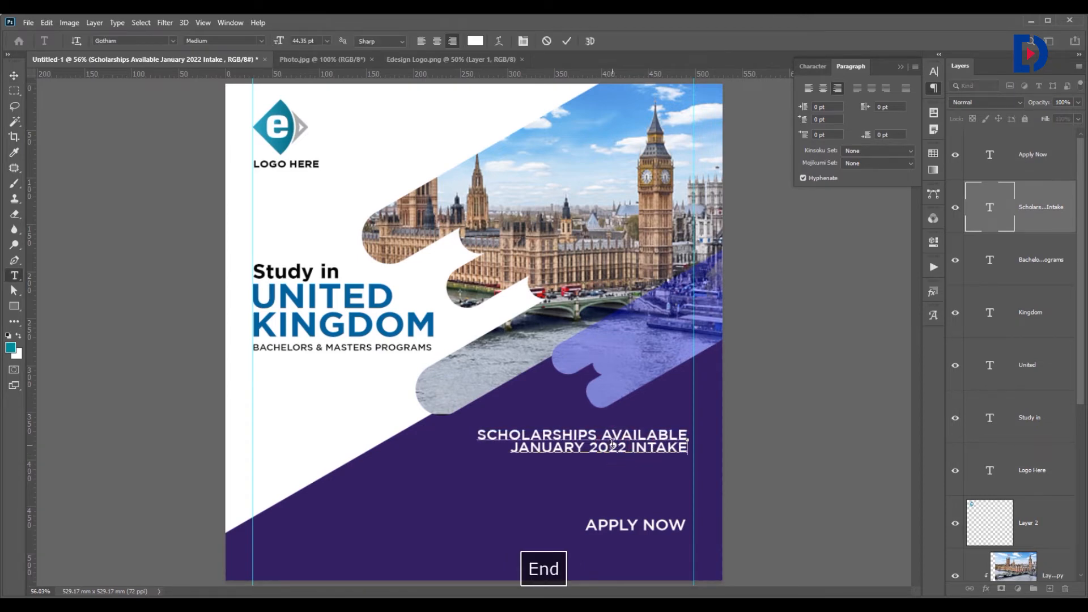
pyautogui.hotkey('shift', 'Home')
pyautogui.press('BackSpace')
pyautogui.press('BackSpace')
# Step: Duplicate the "Scholarships Available" text below itself and replace the copy with "January 2022 Intake", breaking the line before "Intake"
pyautogui.click(14, 75)
pyautogui.moveTo(626, 441); pyautogui.dragTo(626, 483)
pyautogui.press('t')
pyautogui.click(623, 469)
pyautogui.hotkey('ctrl', 'a')
pyautogui.hotkey('ctrl', 'v')
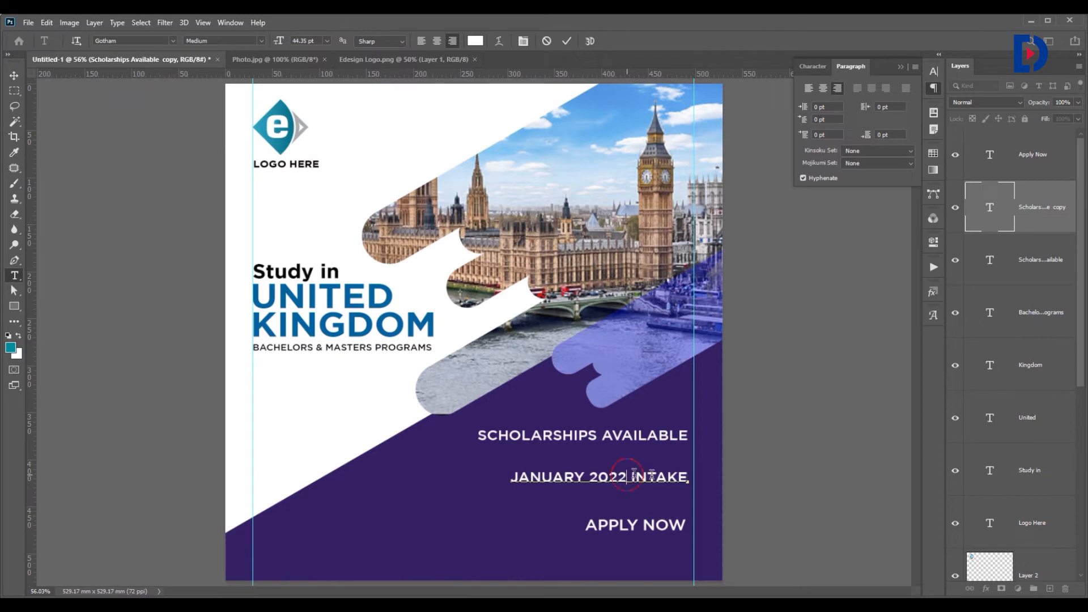
pyautogui.press('Delete')
pyautogui.press('Return')
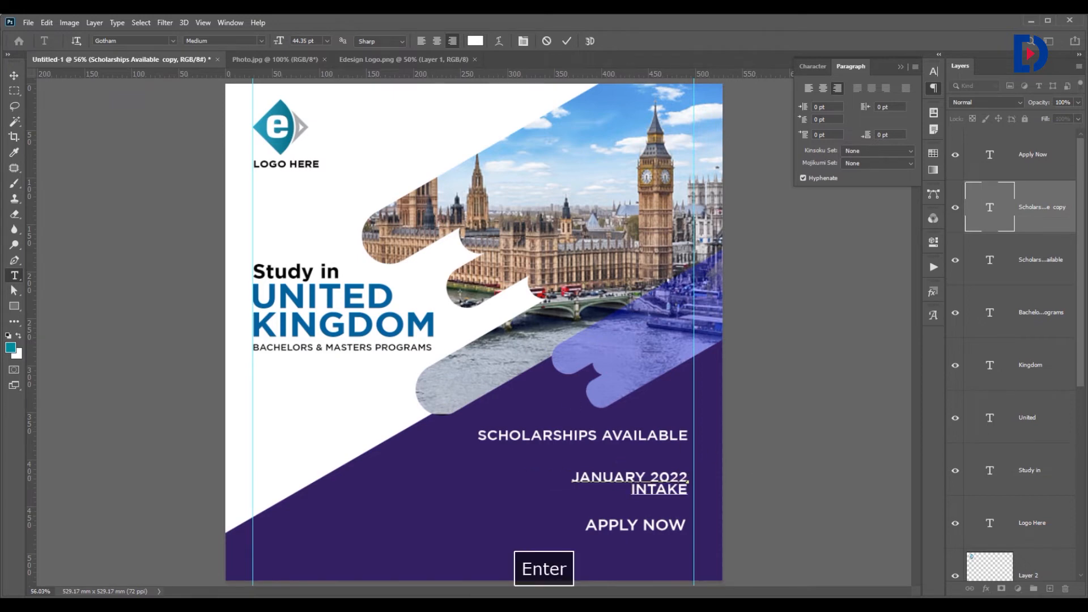
# Step: Align the right edges of the "January 2022 Intake" and "Scholarships Available" text blocks to the right margin guide
pyautogui.click(15, 75)
pyautogui.moveTo(663, 488); pyautogui.dragTo(669, 488)
pyautogui.click(799, 479)
pyautogui.moveTo(646, 441); pyautogui.dragTo(650, 445)
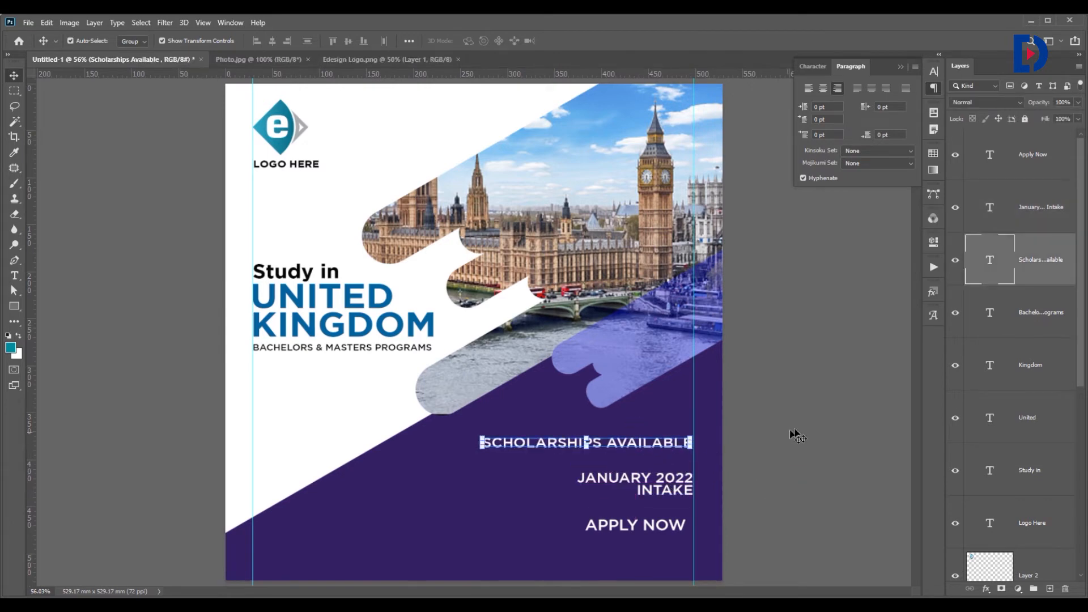
pyautogui.click(805, 433)
# Step: Enlarge the "January 2022 Intake" text toward the left, keeping its right edge on the margin guide
pyautogui.click(629, 486)
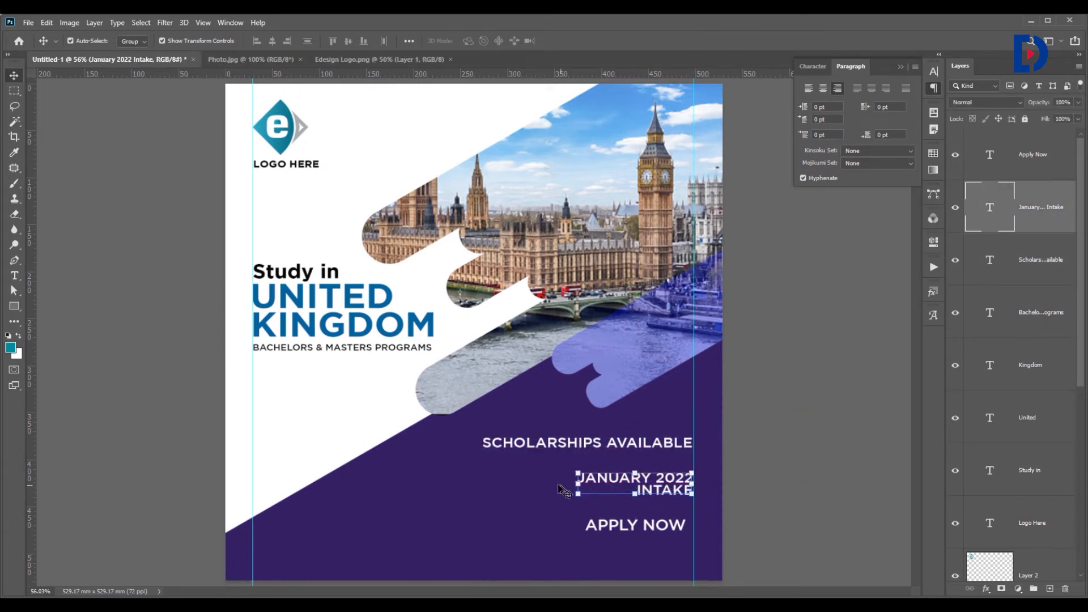
pyautogui.moveTo(579, 484); pyautogui.dragTo(535, 484)
pyautogui.press('Return')
pyautogui.click(826, 467)
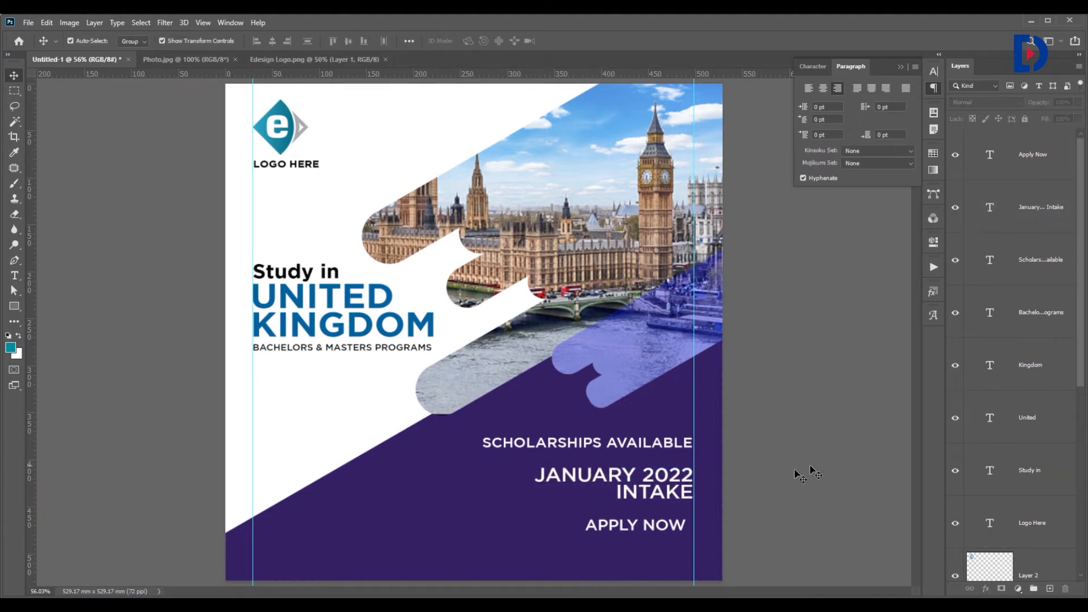
# Step: Draw a rectangle about 371 x 81 px over the "Apply Now" text, ending at the right margin guide
pyautogui.click(658, 527)
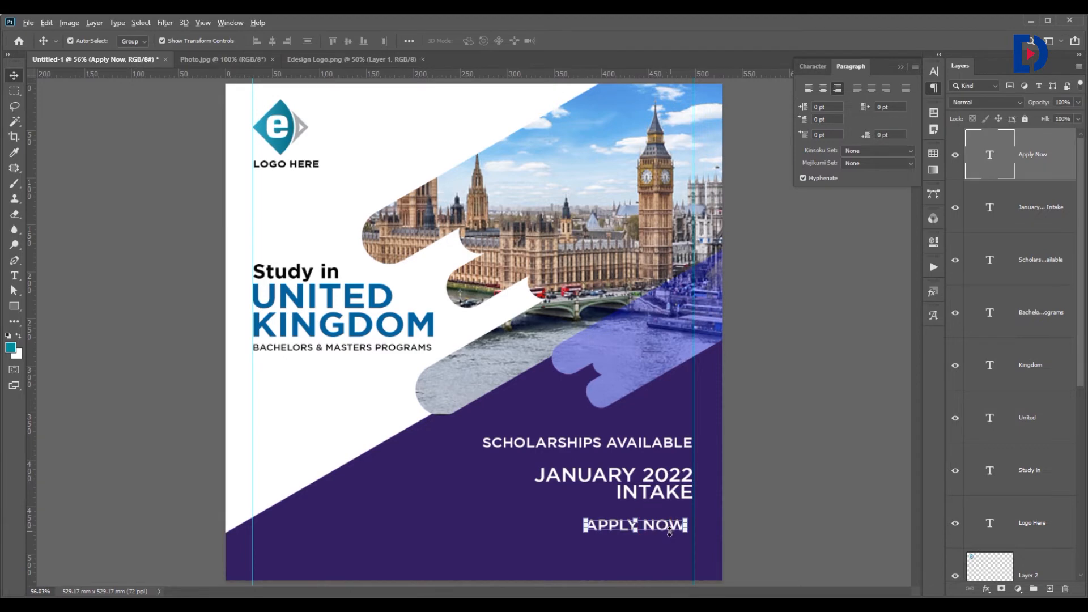
pyautogui.scroll(2, 658, 527)
pyautogui.moveTo(649, 487); pyautogui.dragTo(557, 336)
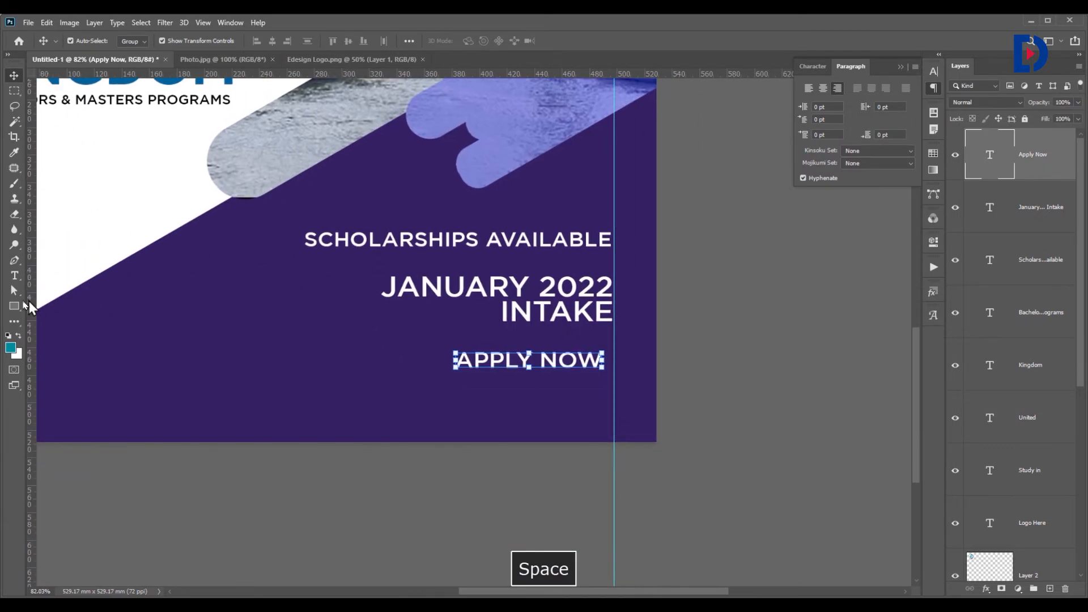
pyautogui.click(15, 306)
pyautogui.moveTo(435, 340); pyautogui.dragTo(614, 379)
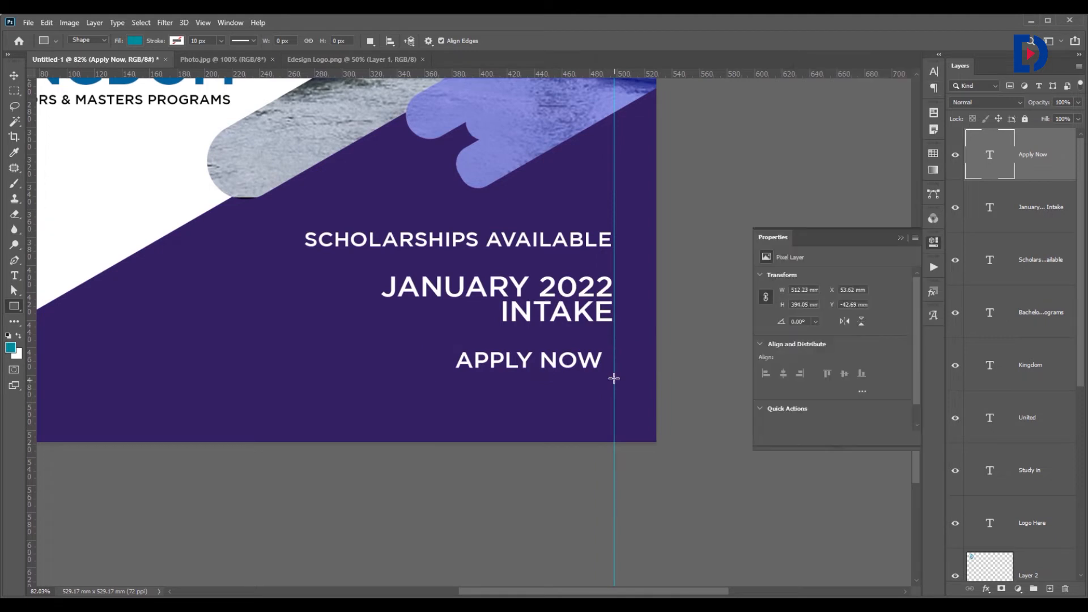
pyautogui.press('v')
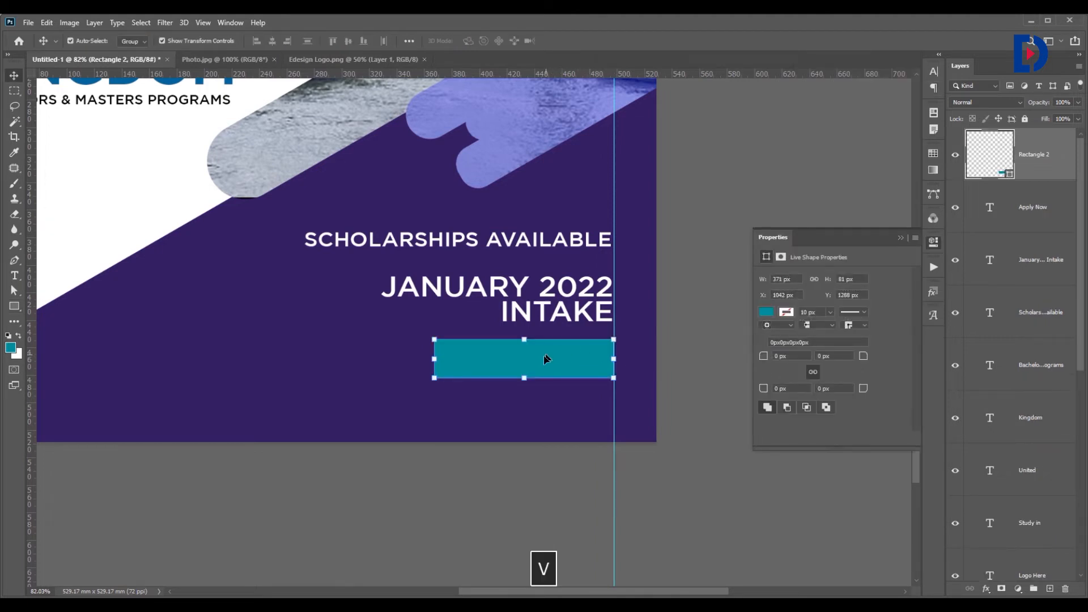
# Step: Give the rectangle over "Apply Now" a white 5 px stroke and no fill
pyautogui.click(788, 312)
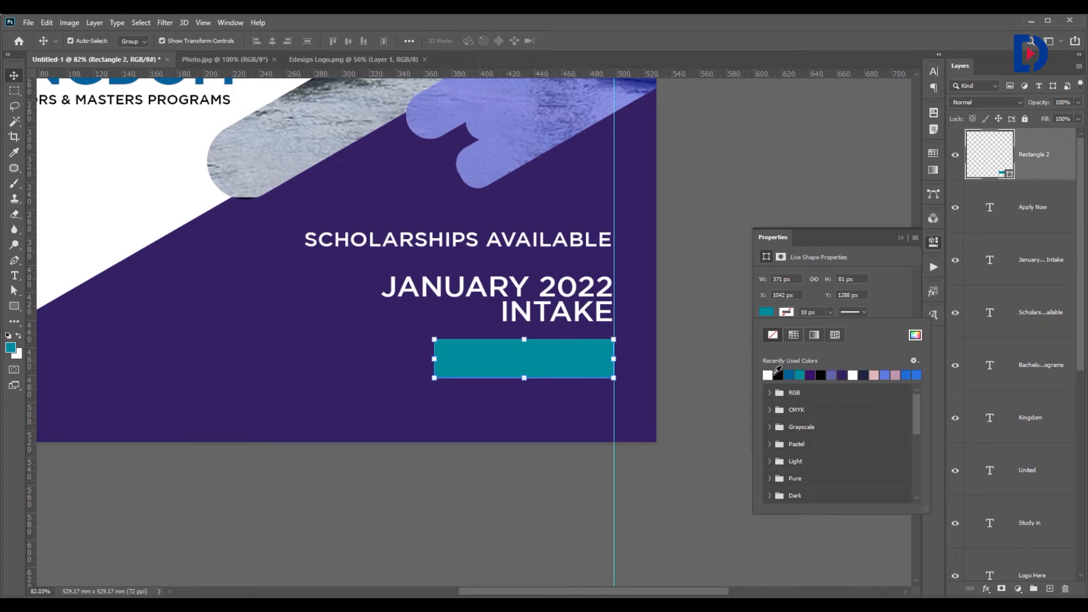
pyautogui.click(768, 375)
pyautogui.click(772, 313)
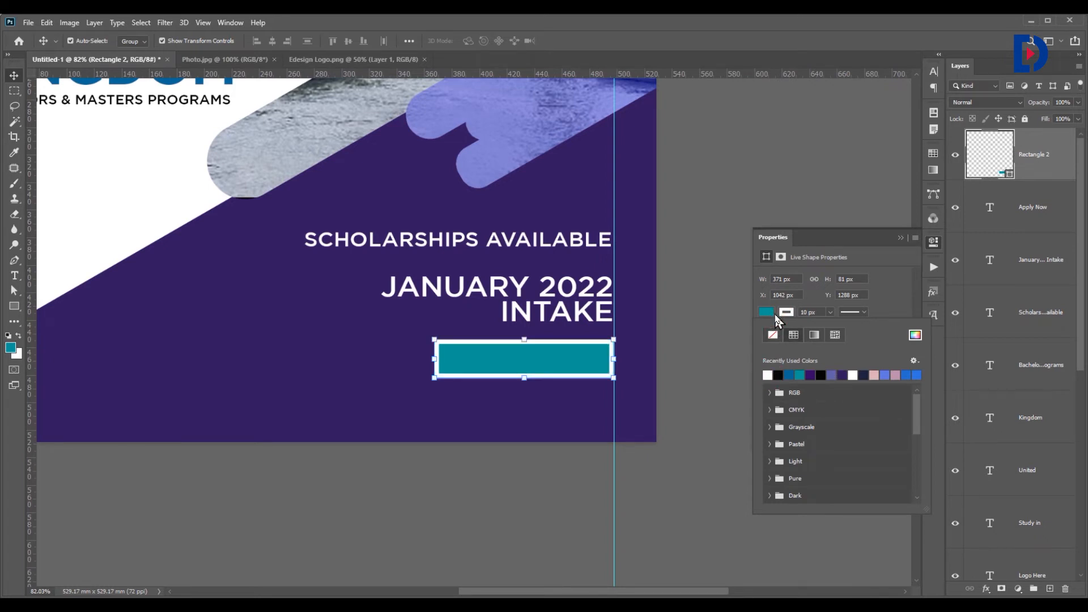
pyautogui.click(774, 335)
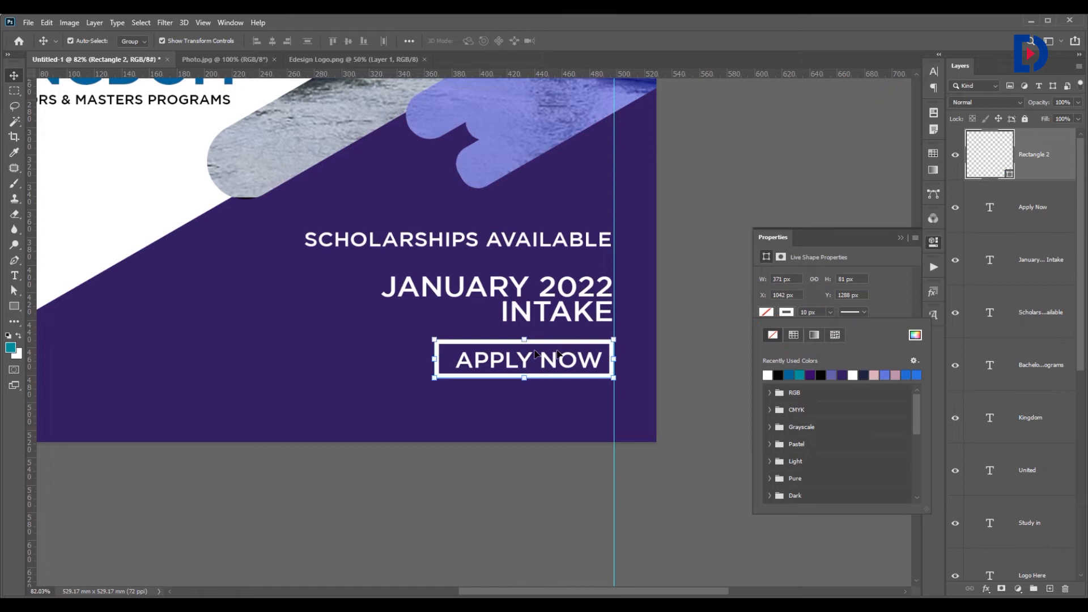
pyautogui.click(820, 312)
pyautogui.write('5')
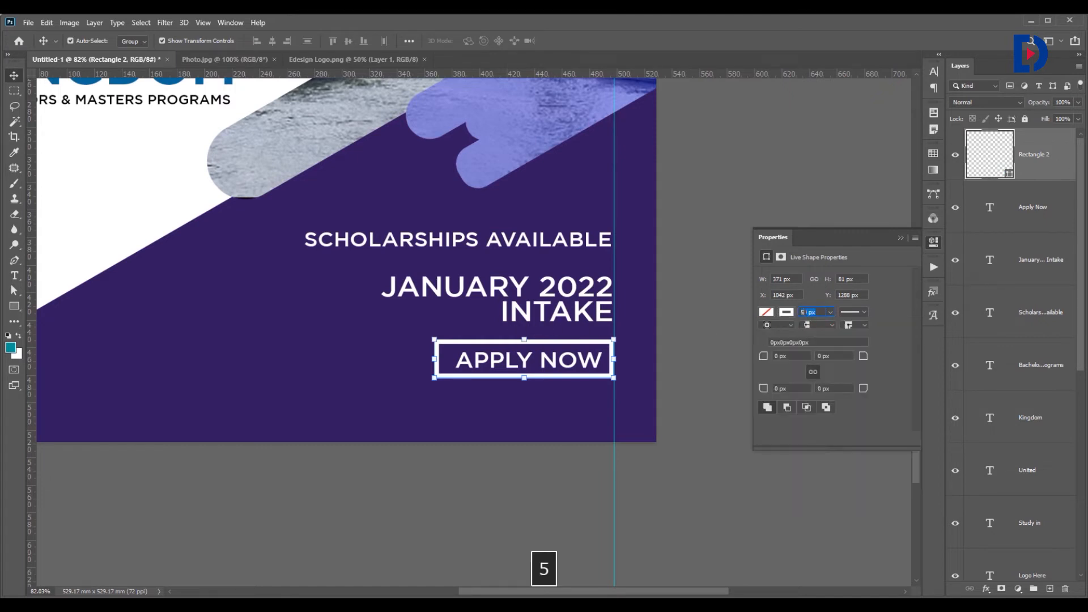
pyautogui.press('Return')
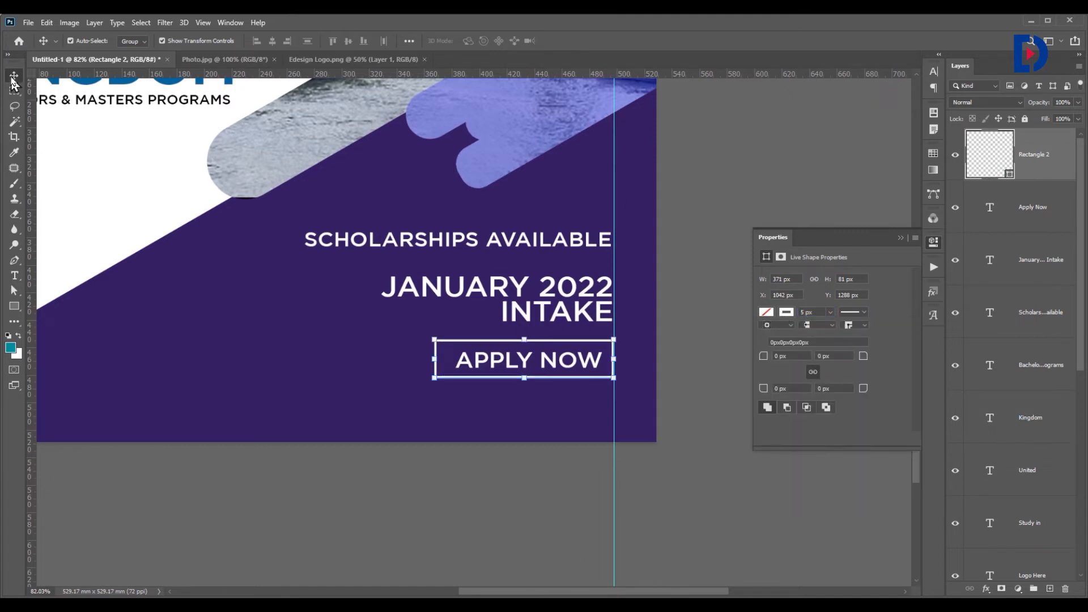
# Step: Round all four corners of the "Apply Now" outline to 40.5 px
pyautogui.click(781, 356)
pyautogui.moveTo(780, 359); pyautogui.dragTo(795, 358)
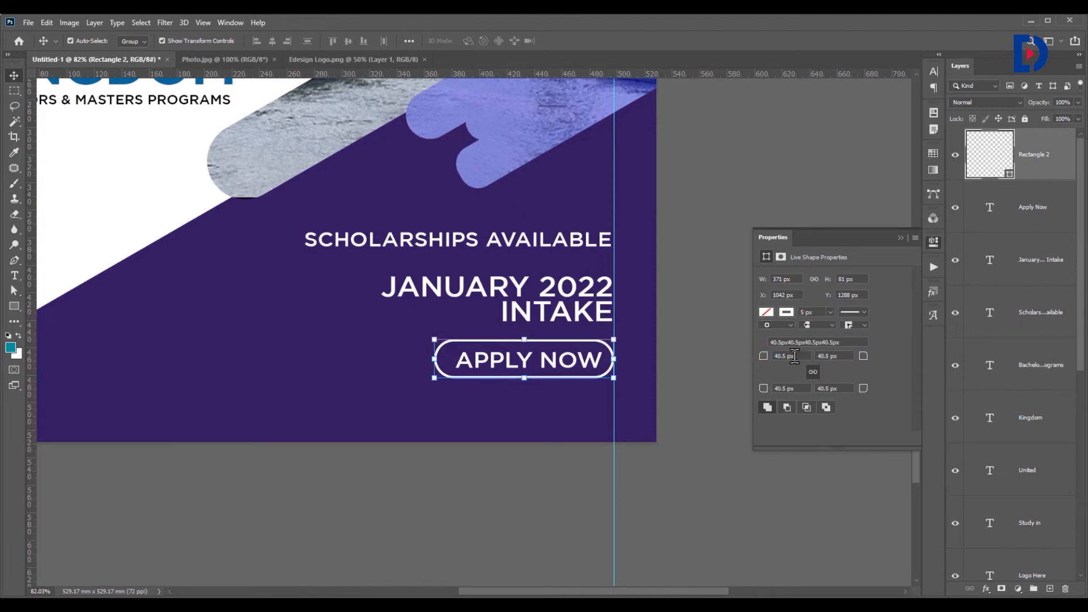
pyautogui.click(689, 346)
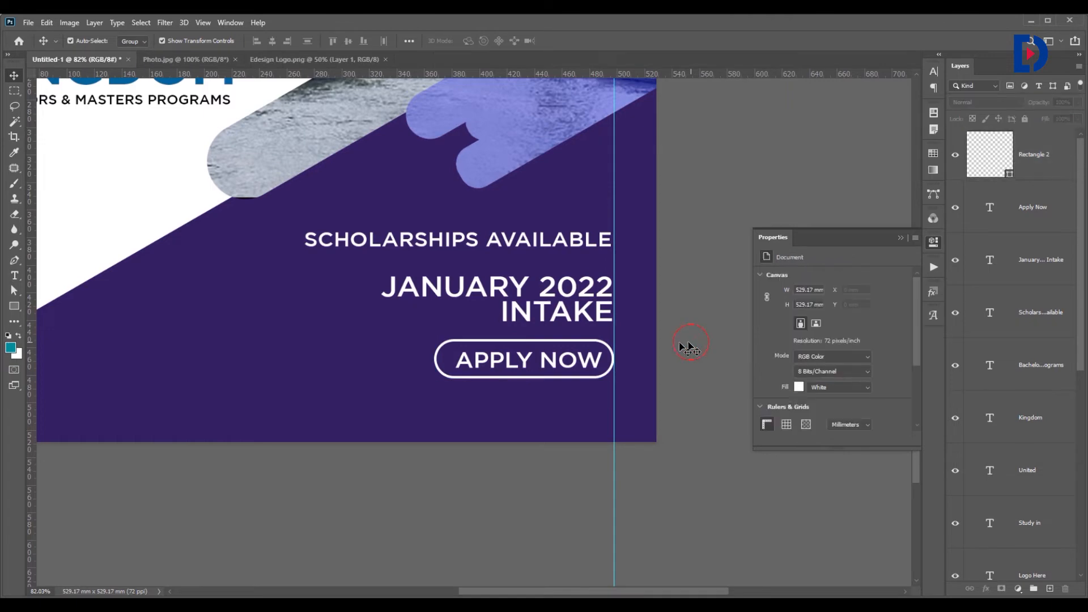
# Step: Set the opacity of the rounded "Apply Now" outline to 50%
pyautogui.click(512, 345)
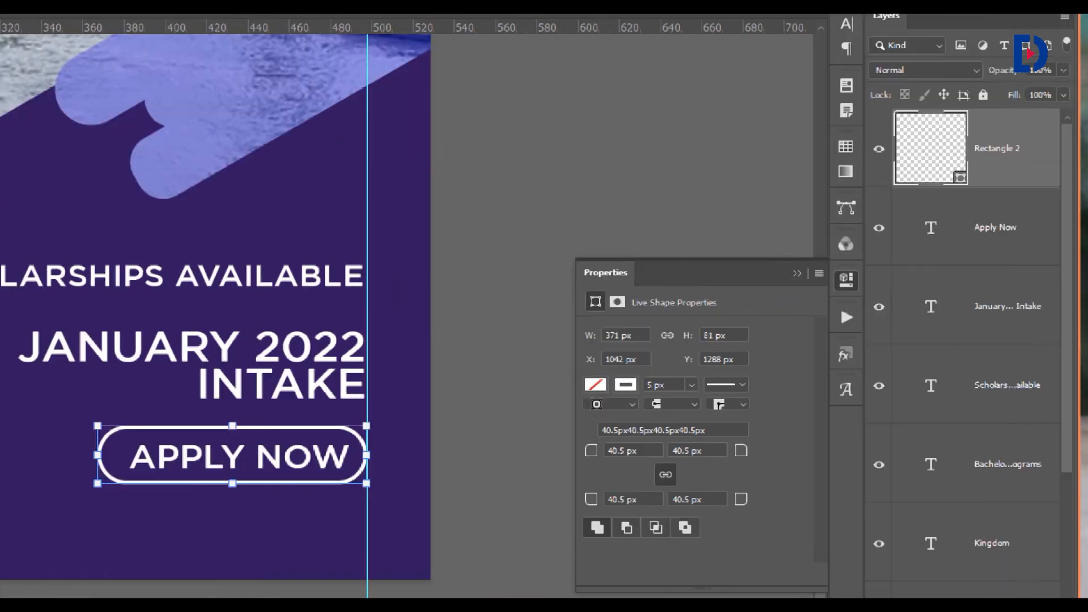
pyautogui.click(1048, 70)
pyautogui.moveTo(1048, 70); pyautogui.dragTo(1006, 72)
pyautogui.write('50')
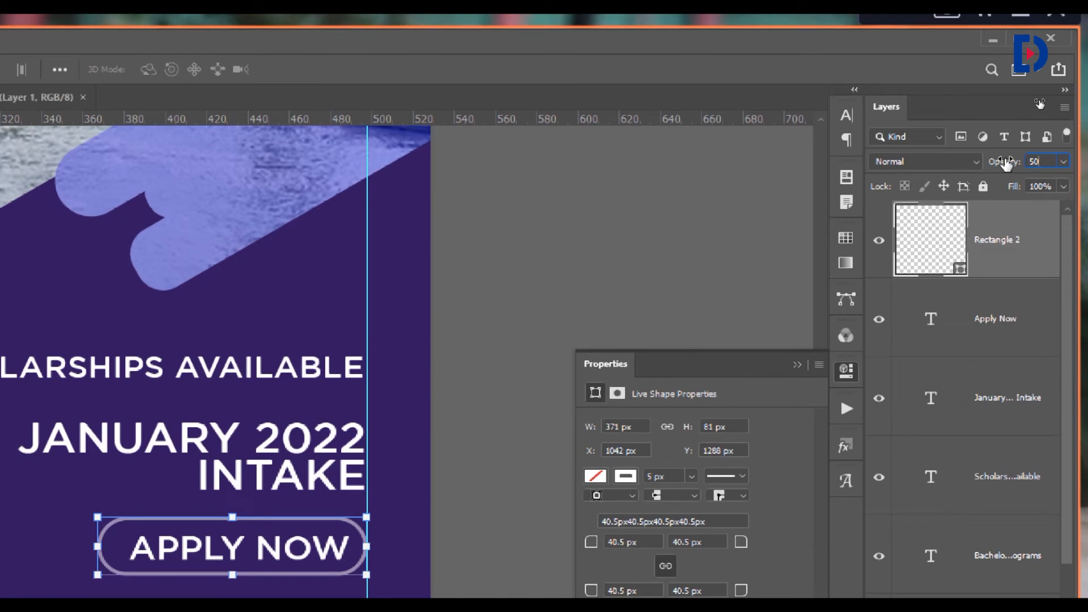
pyautogui.press('Return')
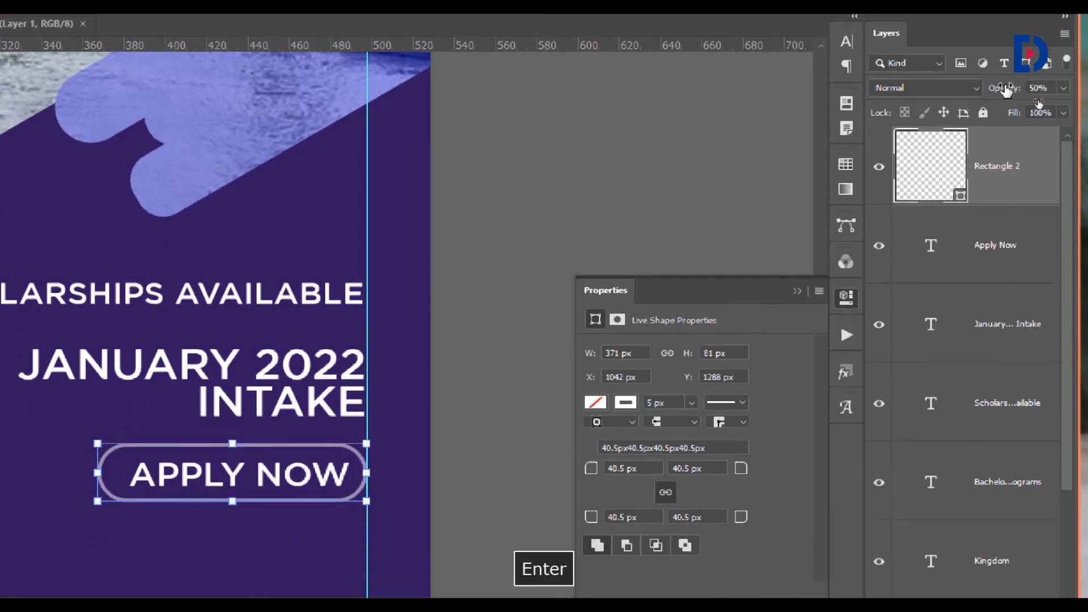
pyautogui.click(395, 306)
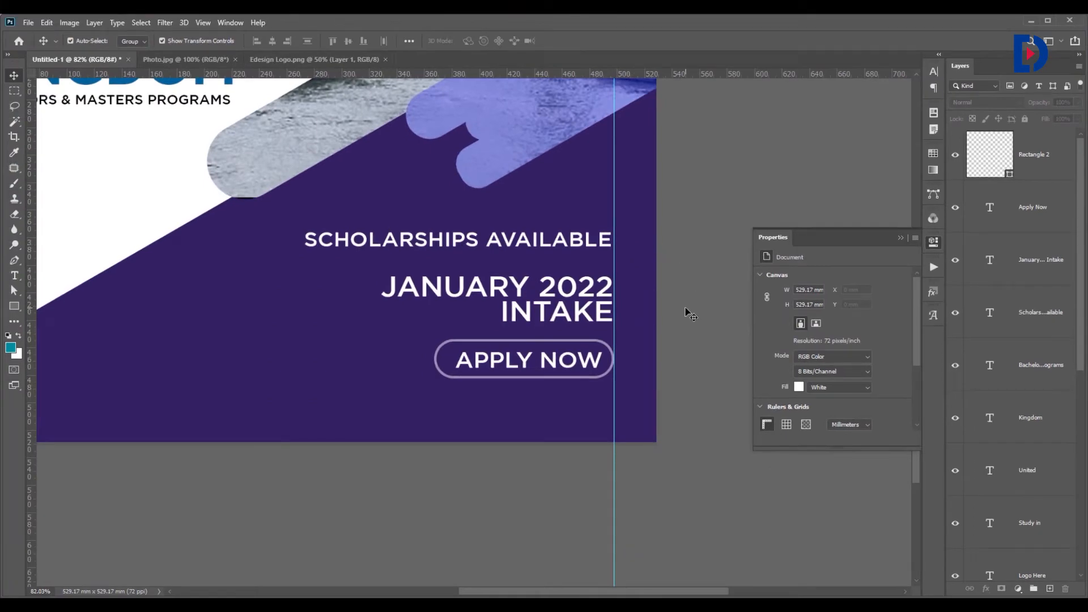
pyautogui.hotkey('ctrl', '0')
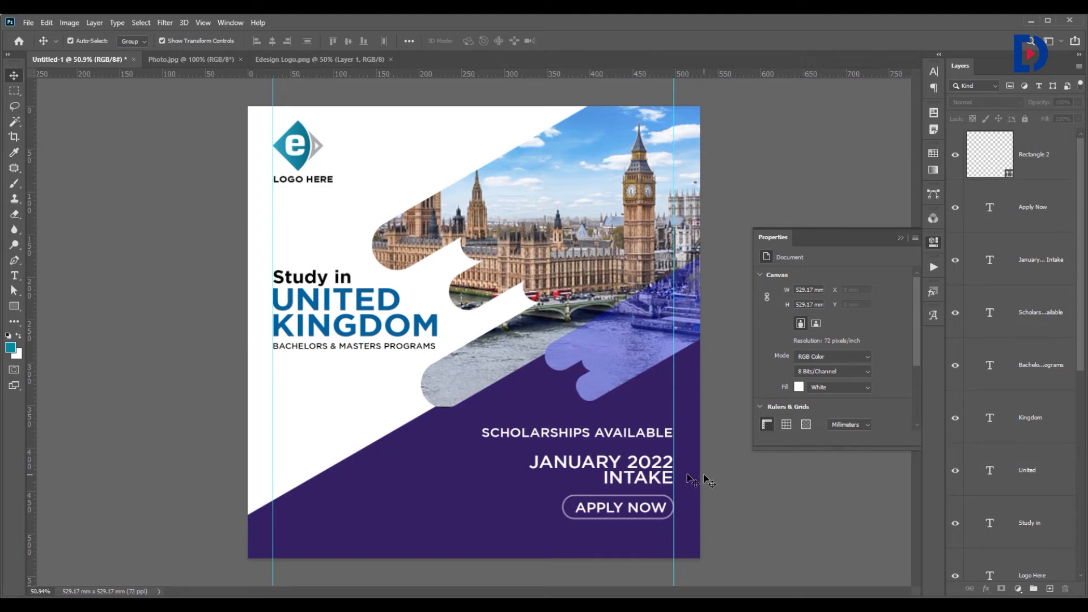
# Step: Move the "Scholarships Available" and "January 2022 Intake" texts slightly up to space them above the "Apply Now" button
pyautogui.click(658, 473)
pyautogui.moveTo(653, 435); pyautogui.dragTo(652, 431)
pyautogui.moveTo(660, 474); pyautogui.dragTo(660, 469)
pyautogui.click(752, 498)
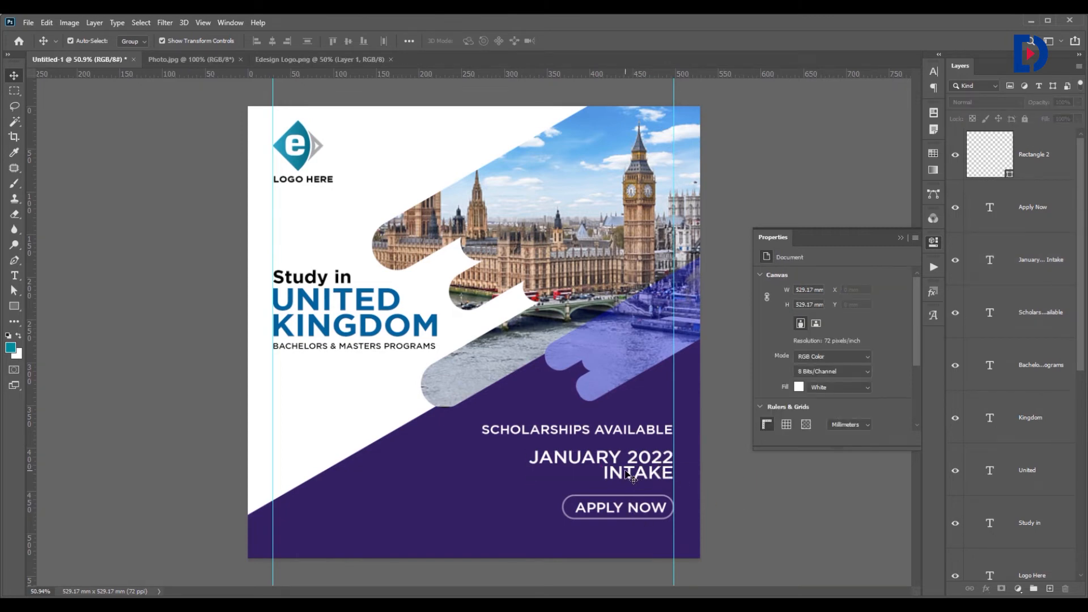
# Step: Scale the "January 2022 Intake" text down to about 83%, keeping its right edge on the margin guide
pyautogui.click(625, 480)
pyautogui.hotkey('ctrl', 't')
pyautogui.moveTo(529, 468); pyautogui.dragTo(555, 468)
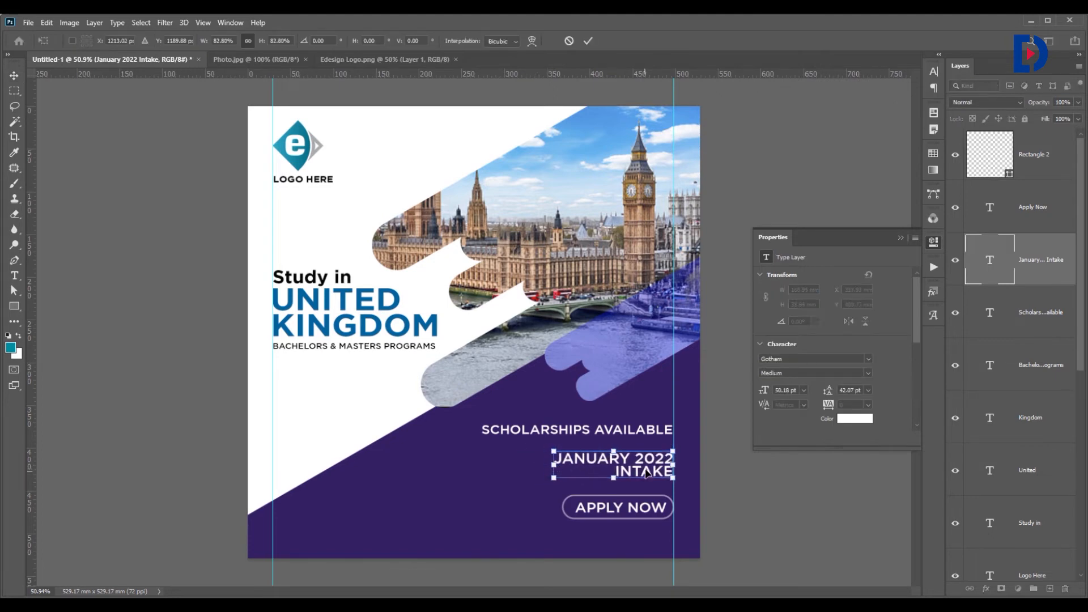
pyautogui.press('Return')
# Step: Set the line spacing of the "January 2022 Intake" text to 51.07 pt
pyautogui.press('t')
pyautogui.click(655, 472)
pyautogui.hotkey('ctrl', 'a')
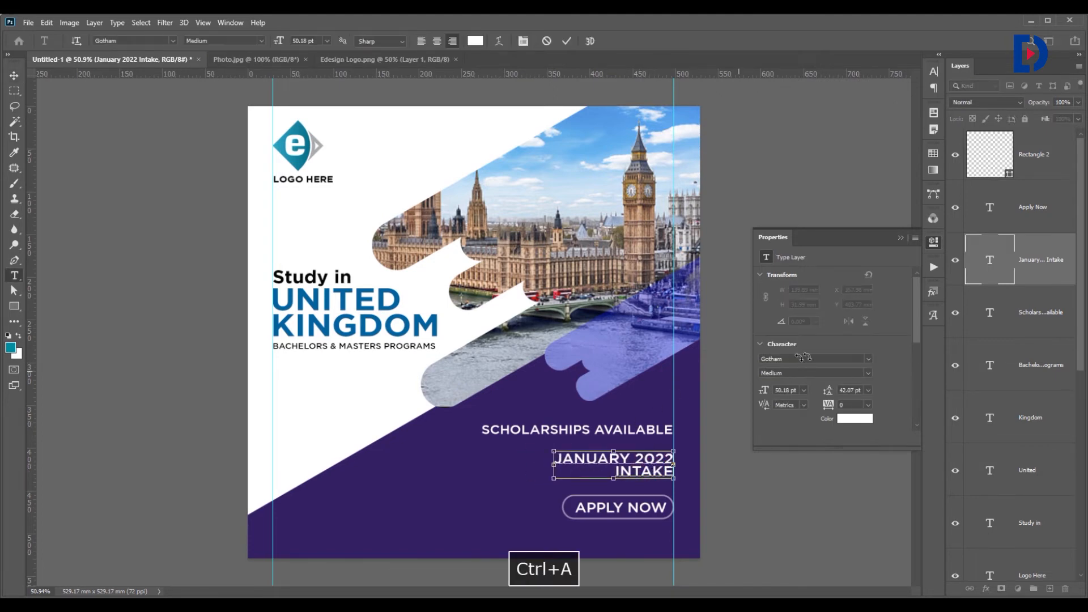
pyautogui.click(934, 88)
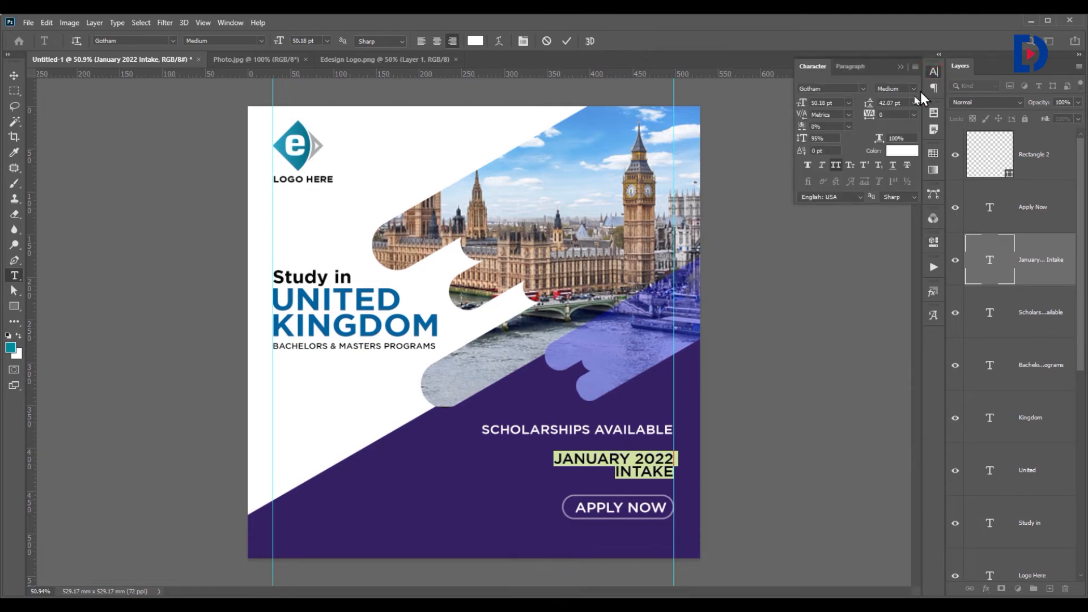
pyautogui.moveTo(867, 103); pyautogui.dragTo(871, 104)
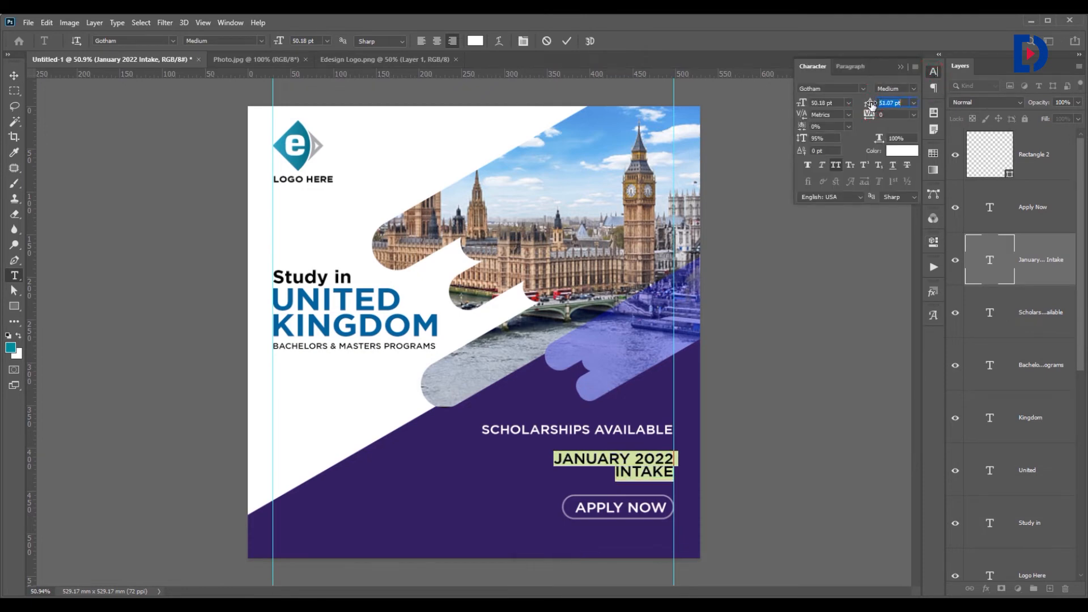
pyautogui.click(640, 473)
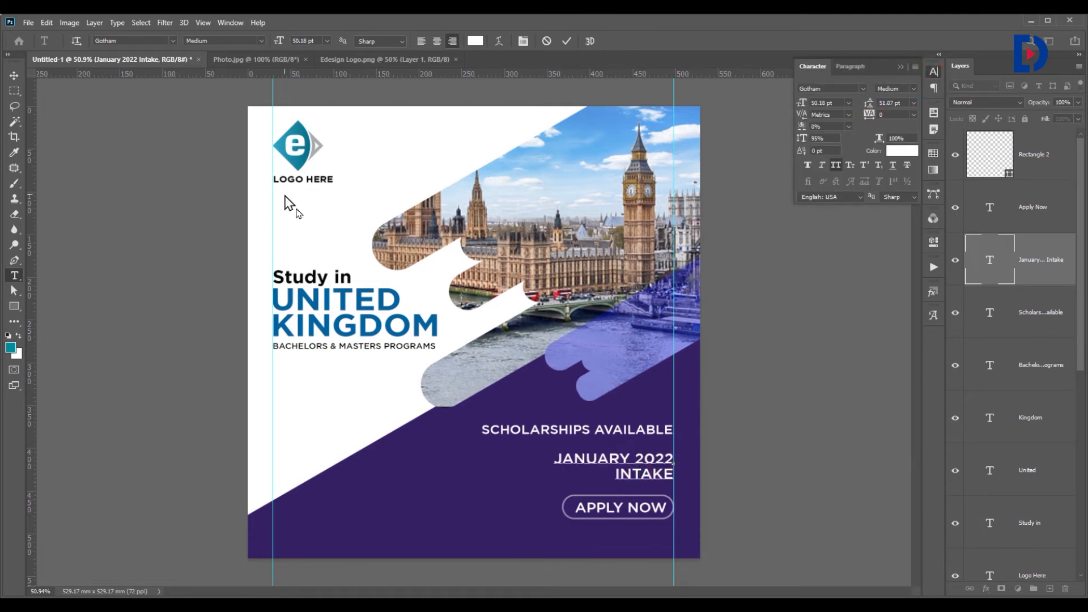
# Step: Set the word "Intake" in the "January 2022 Intake" text to the Gotham Light weight
pyautogui.moveTo(615, 474); pyautogui.dragTo(702, 475)
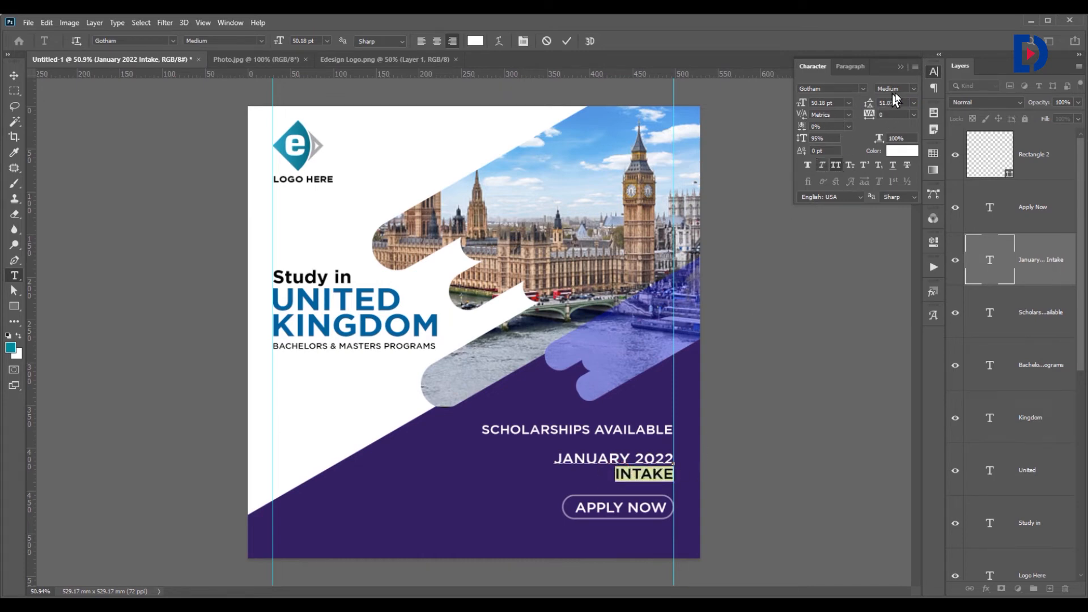
pyautogui.click(913, 88)
pyautogui.click(895, 101)
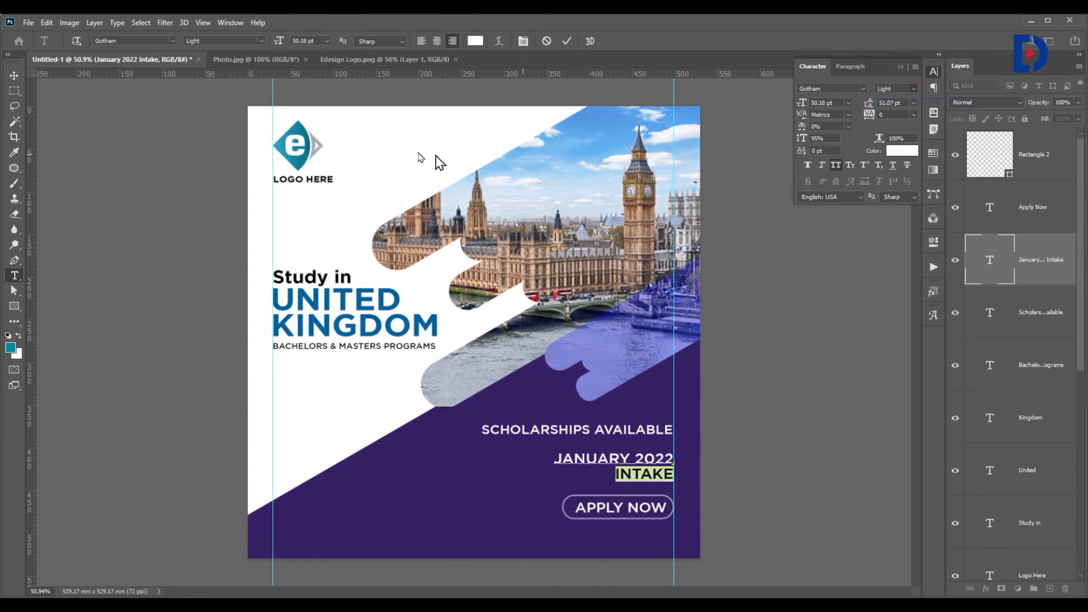
pyautogui.click(14, 75)
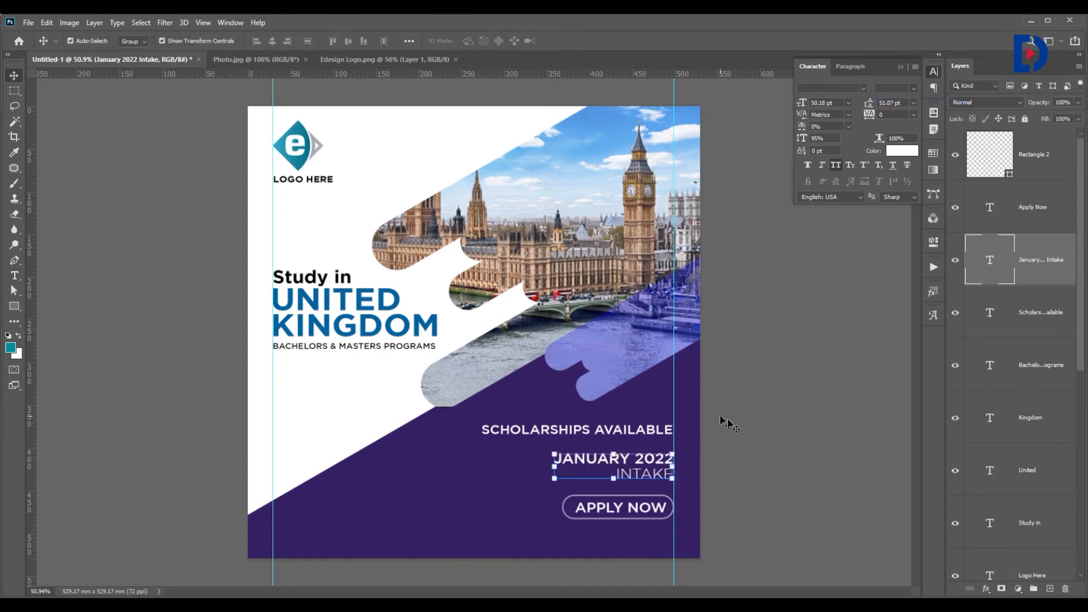
pyautogui.click(794, 439)
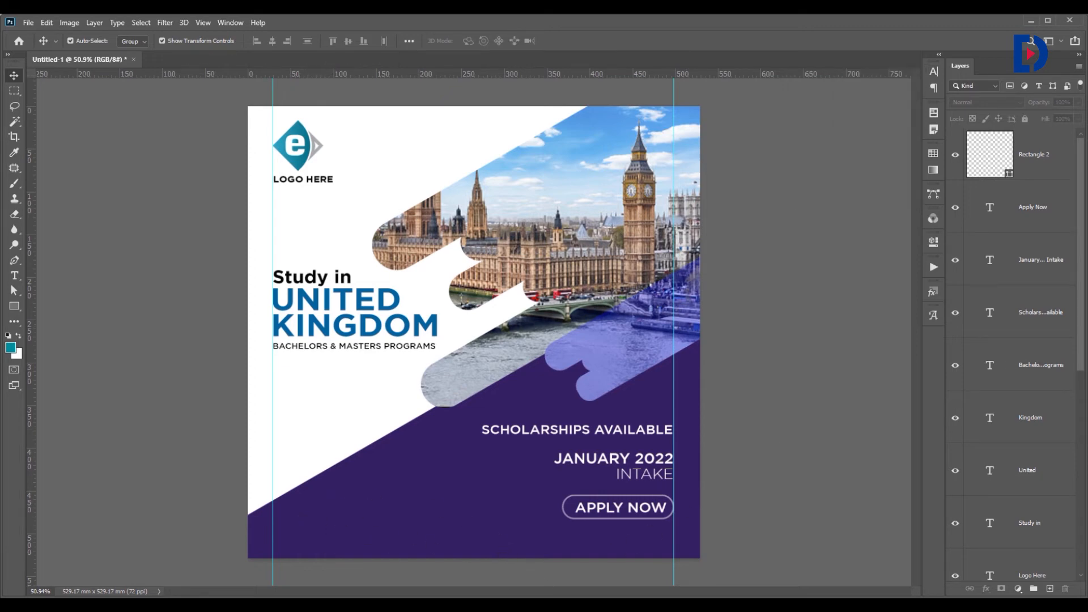
# Step: In the Design Material folder, select the Facebook, Instagram, Twitter, WhatsApp and YouTube logos together with Flag.png
pyautogui.moveTo(0, 238); pyautogui.dragTo(571, 91)
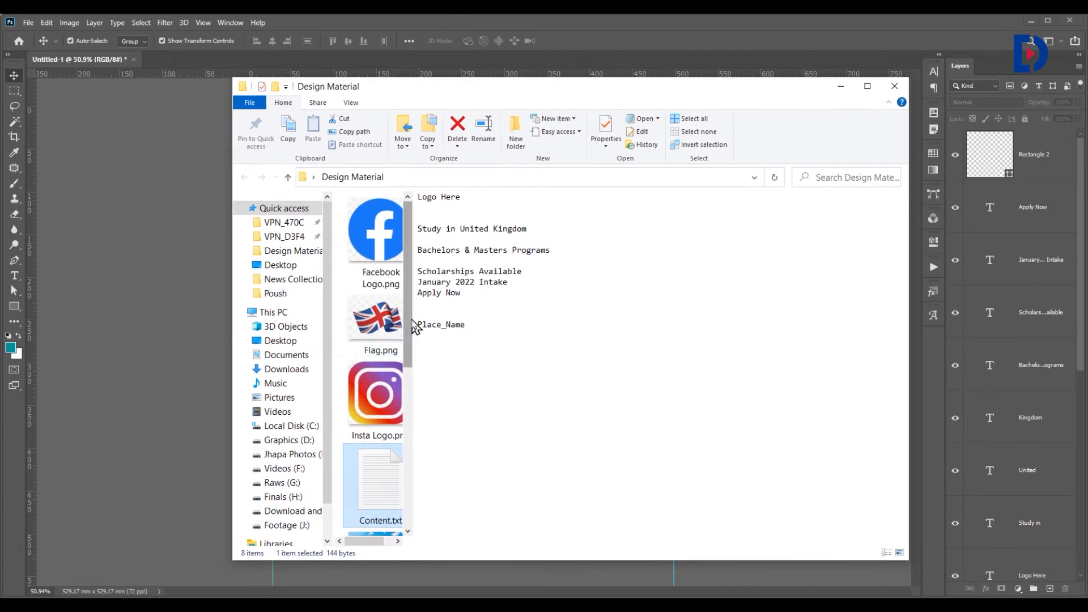
pyautogui.moveTo(414, 318); pyautogui.dragTo(621, 318)
pyautogui.click(439, 229)
pyautogui.click(539, 267)
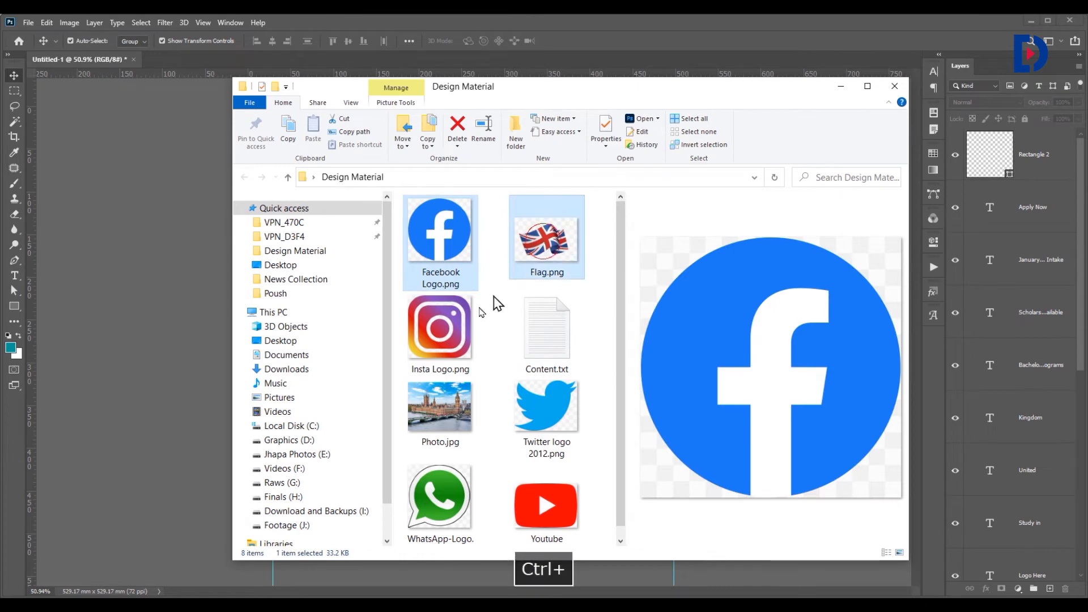
pyautogui.keyDown('ctrl'); pyautogui.click(440, 329); pyautogui.keyUp('ctrl')
pyautogui.keyDown('ctrl'); pyautogui.click(539, 422); pyautogui.keyUp('ctrl')
pyautogui.keyDown('ctrl'); pyautogui.click(448, 498); pyautogui.keyUp('ctrl')
pyautogui.keyDown('ctrl'); pyautogui.click(543, 499); pyautogui.keyUp('ctrl')
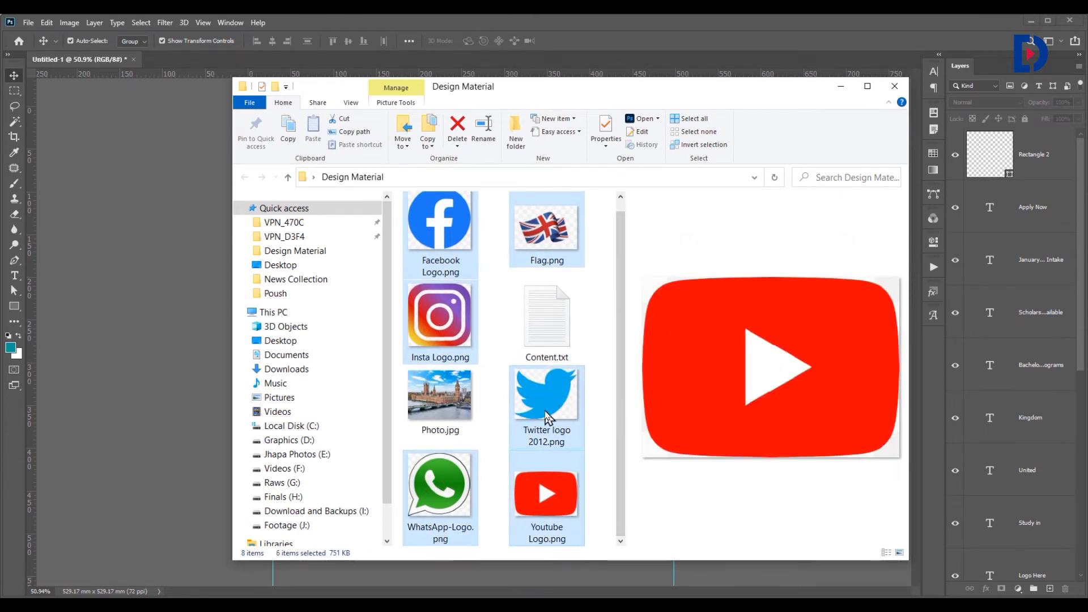
# Step: Place the six selected images into the Photoshop design as separate layers at their original placement size
pyautogui.moveTo(544, 392); pyautogui.dragTo(367, 197)
pyautogui.press('space')
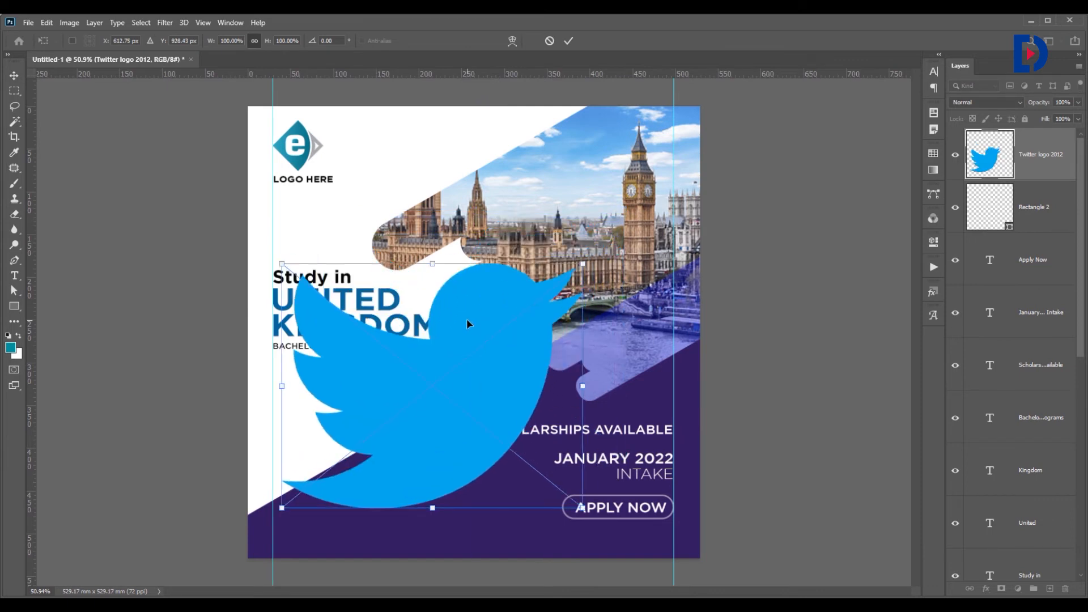
pyautogui.press('Return')
pyautogui.press('Return')
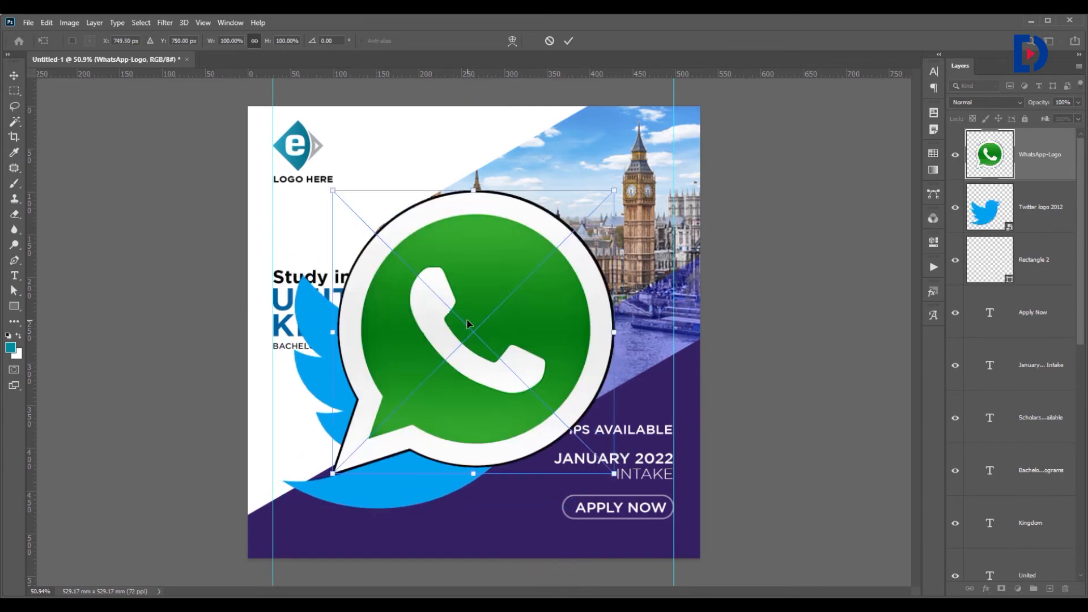
pyautogui.press('Return')
pyautogui.press('Return')
pyautogui.press('Return')
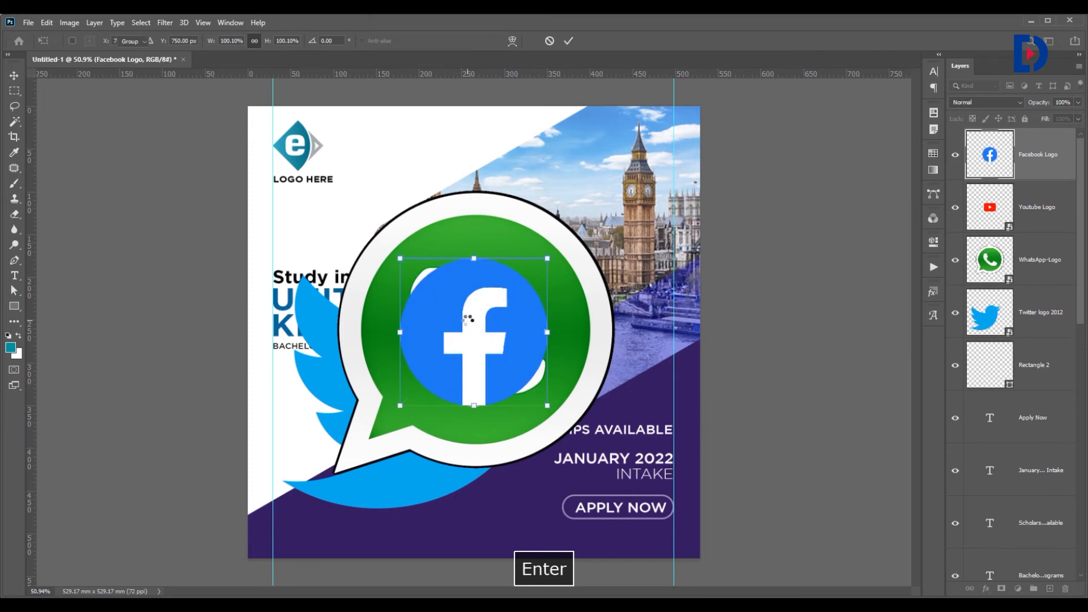
pyautogui.press('Return')
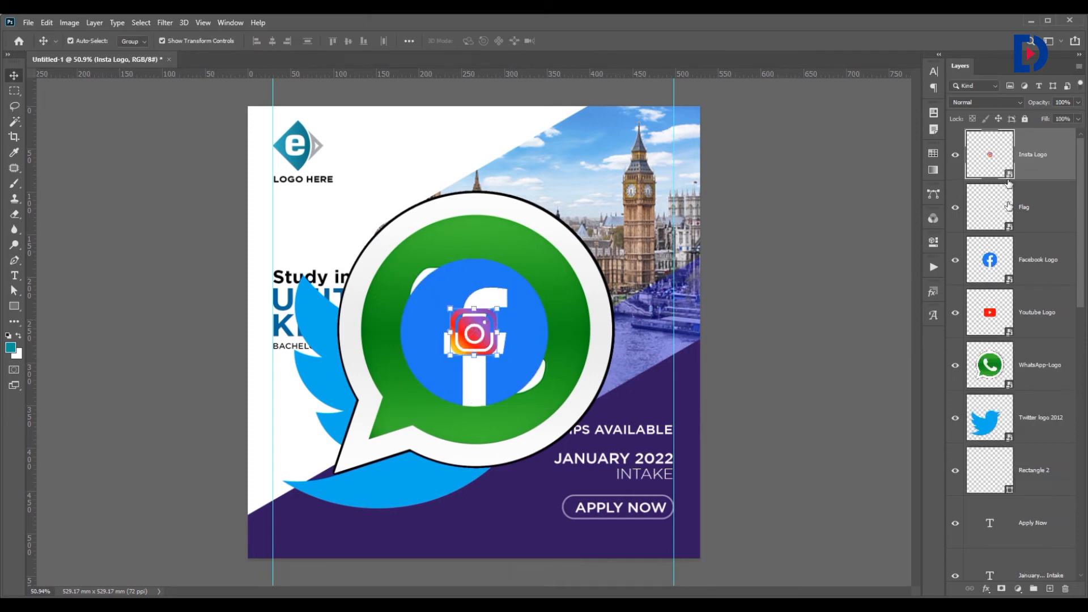
pyautogui.click(831, 316)
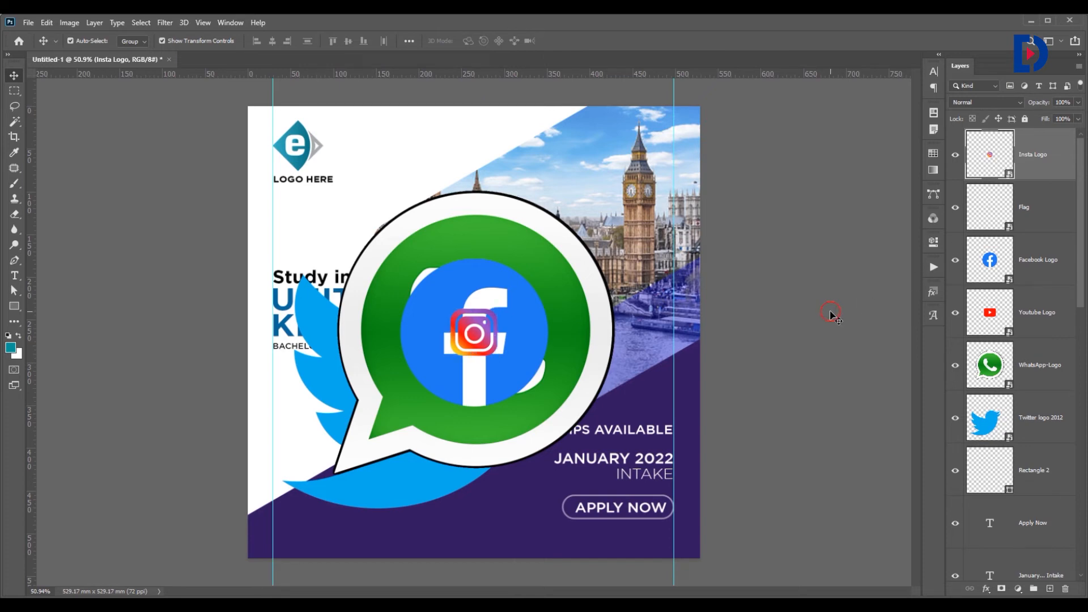
# Step: Move the Instagram logo to the violet area's lower-left corner and scale it to a small icon at the margin guide
pyautogui.scroll(-2, 567, 326)
pyautogui.press('space')
pyautogui.moveTo(462, 353); pyautogui.dragTo(462, 270)
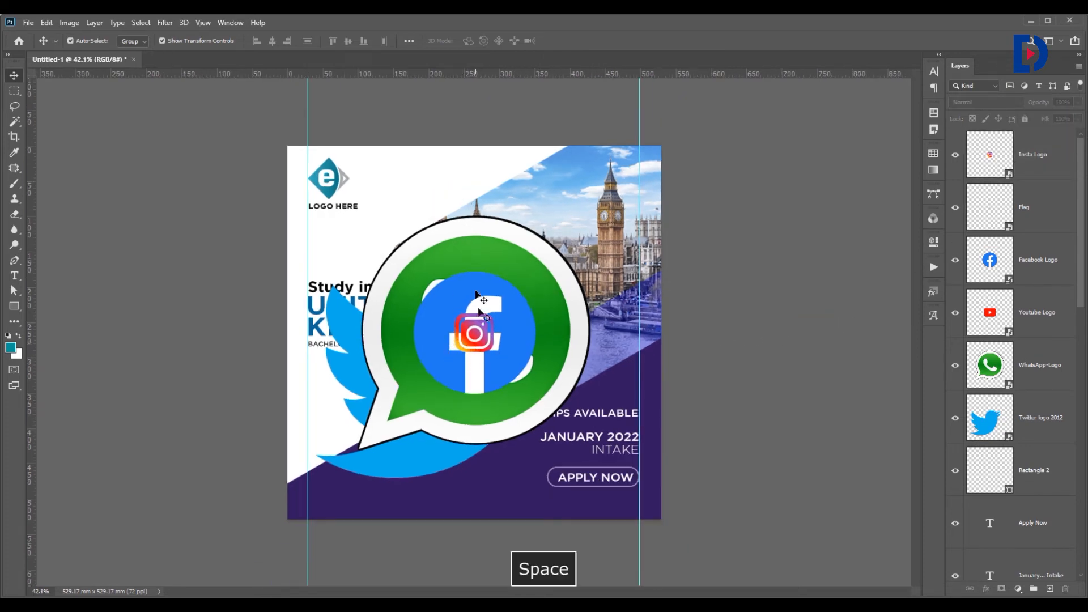
pyautogui.click(484, 340)
pyautogui.moveTo(474, 329); pyautogui.dragTo(325, 478)
pyautogui.scroll(6, 342, 471)
pyautogui.press('space')
pyautogui.moveTo(281, 512); pyautogui.dragTo(393, 289)
pyautogui.moveTo(400, 327); pyautogui.dragTo(350, 337)
pyautogui.press('Return')
# Step: Scale the WhatsApp logo down to a small icon and place it just left of the "Apply Now" button
pyautogui.click(564, 172)
pyautogui.scroll(-3, 564, 179)
pyautogui.moveTo(592, 175); pyautogui.dragTo(598, 278)
pyautogui.moveTo(796, 171); pyautogui.dragTo(510, 254)
pyautogui.press('Return')
pyautogui.moveTo(497, 170); pyautogui.dragTo(691, 269)
pyautogui.click(569, 189)
# Step: Scale the Twitter logo down to icon size and place it beside the Instagram icon
pyautogui.scroll(-2, 568, 189)
pyautogui.moveTo(581, 386); pyautogui.dragTo(336, 394)
pyautogui.press('Return')
pyautogui.moveTo(323, 387); pyautogui.dragTo(335, 517)
pyautogui.press('Return')
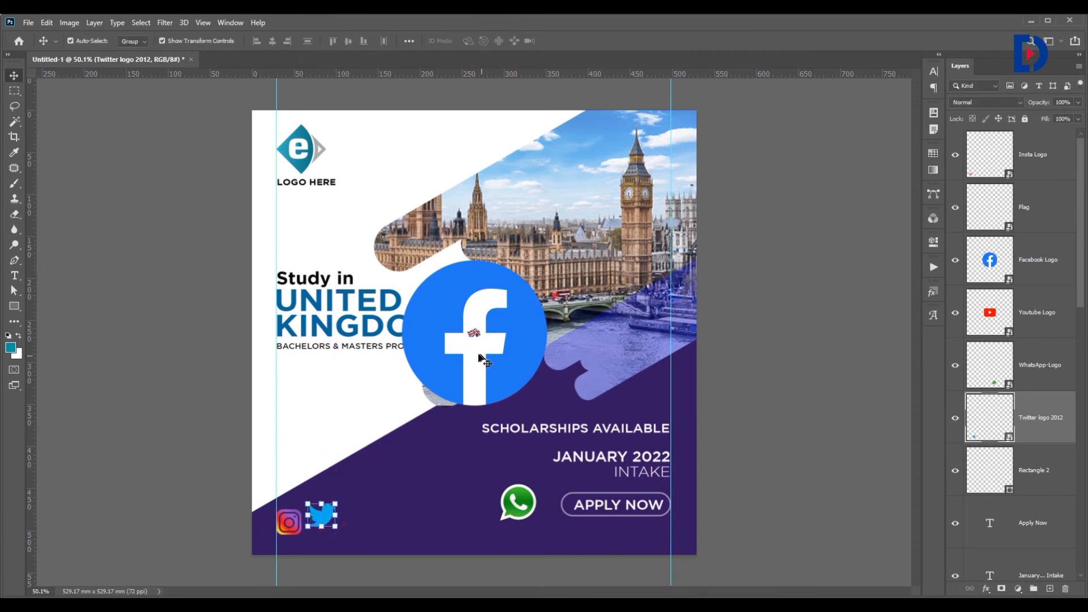
# Step: Scale the Facebook logo down to icon size and place it to the right of the Twitter icon
pyautogui.moveTo(490, 359); pyautogui.dragTo(454, 520)
pyautogui.moveTo(438, 421); pyautogui.dragTo(438, 533)
pyautogui.moveTo(421, 549); pyautogui.dragTo(381, 500)
pyautogui.hotkey('ctrl', 'z')
pyautogui.moveTo(432, 543); pyautogui.dragTo(363, 500)
pyautogui.moveTo(366, 490); pyautogui.dragTo(348, 511)
pyautogui.press('Return')
# Step: Scale the YouTube logo down to icon size and place it to the right of the Facebook icon
pyautogui.moveTo(492, 340); pyautogui.dragTo(437, 458)
pyautogui.moveTo(418, 411); pyautogui.dragTo(388, 513)
pyautogui.press('Return')
# Step: Place the UK flag directly above the "Study in" text and resize it to fit there
pyautogui.moveTo(475, 336); pyautogui.dragTo(318, 240)
pyautogui.hotkey('ctrl', 't')
pyautogui.press('Return')
pyautogui.hotkey('ctrl', 'z')
pyautogui.press('Return')
pyautogui.moveTo(318, 240); pyautogui.dragTo(319, 237)
pyautogui.click(376, 187)
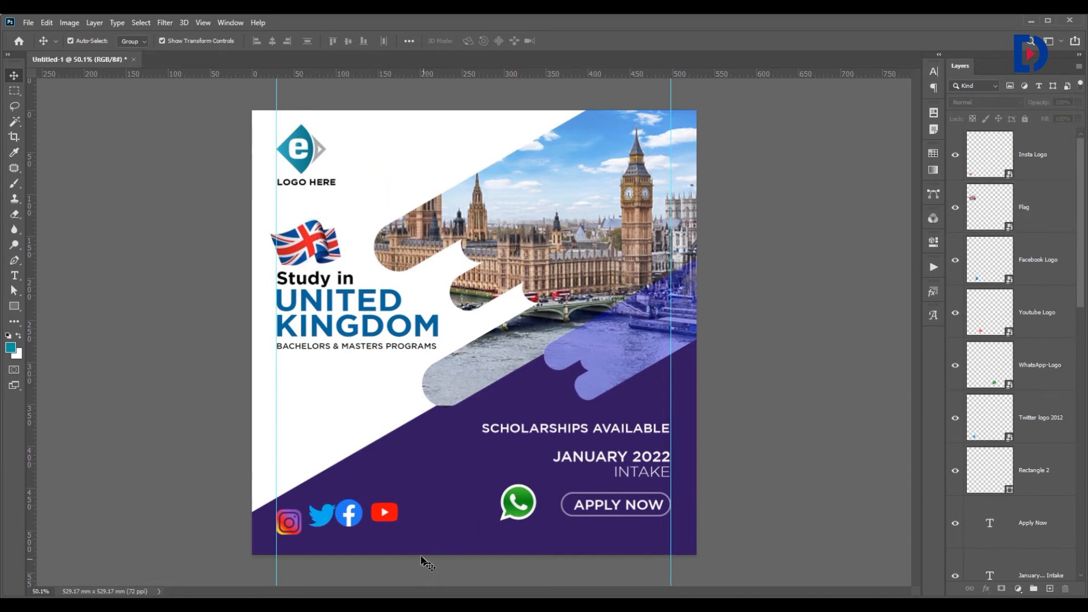
# Step: Replace the duplicated "January 2022 Intake" text next to the WhatsApp icon with a partly masked contact phone number
pyautogui.click(529, 506)
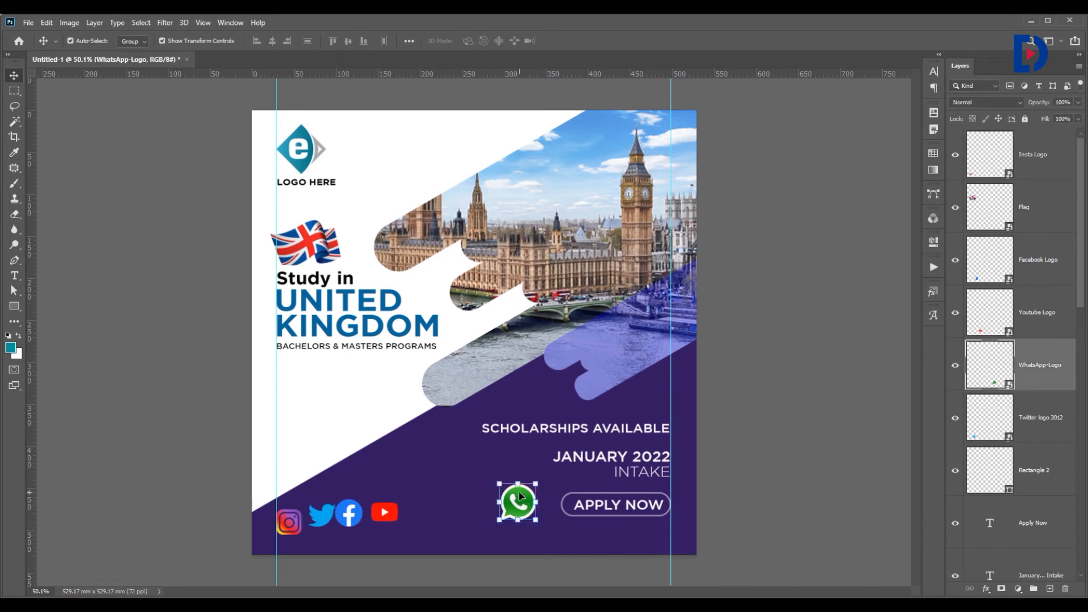
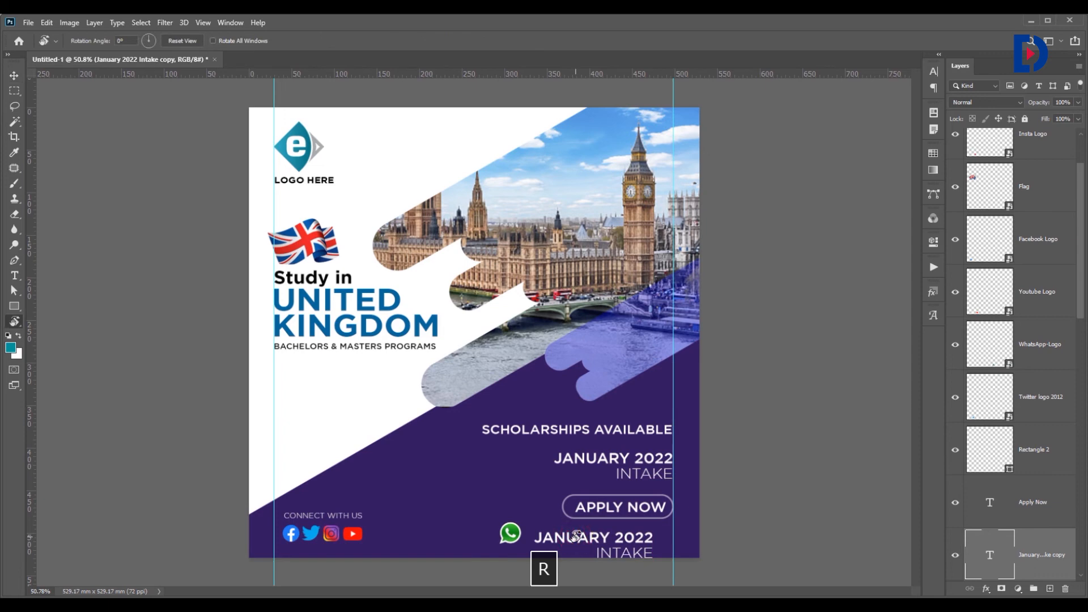
pyautogui.press('t')
pyautogui.click(578, 533)
pyautogui.hotkey('ctrl', 'a')
pyautogui.write('98079')
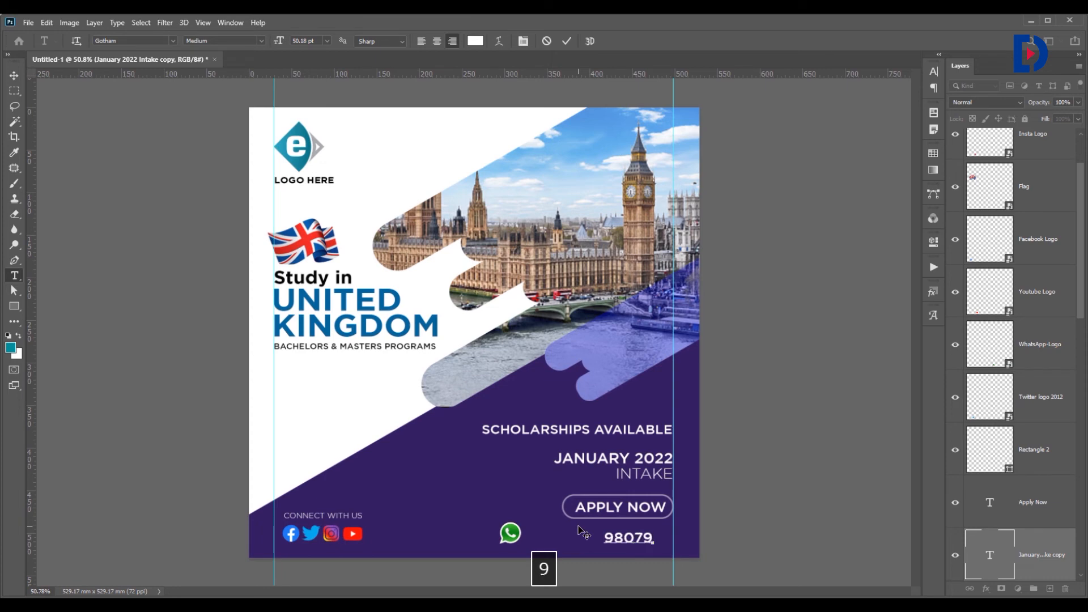
pyautogui.write('XXXXX')
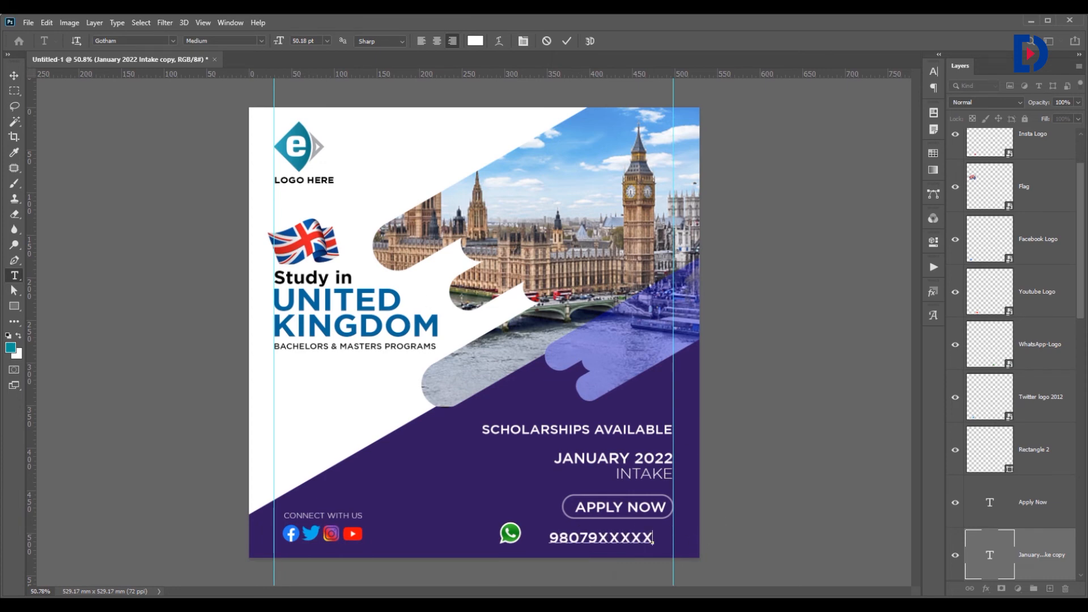
pyautogui.hotkey('ctrl', 'a')
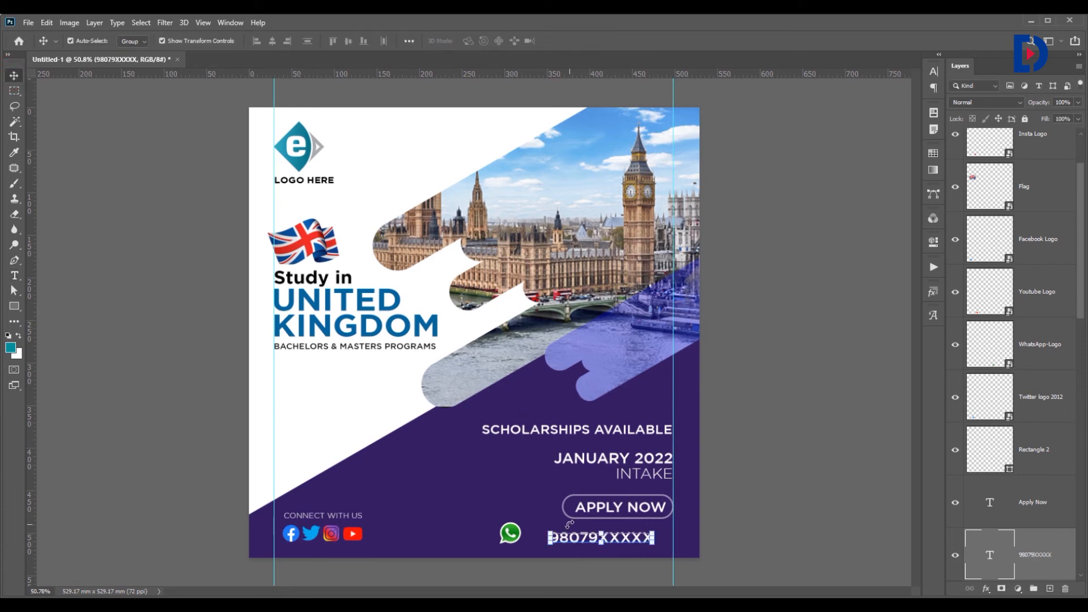
# Step: Shift the phone number and WhatsApp icon left, and append a "|" separator and a copy of the phone number
pyautogui.moveTo(571, 541); pyautogui.dragTo(463, 543)
pyautogui.keyDown('shift'); pyautogui.click(499, 536); pyautogui.keyUp('shift')
pyautogui.press('t')
pyautogui.click(525, 533)
pyautogui.hotkey('ctrl', 'a')
pyautogui.hotkey('ctrl', 'c')
pyautogui.click(540, 534)
pyautogui.press('End')
pyautogui.write('|')
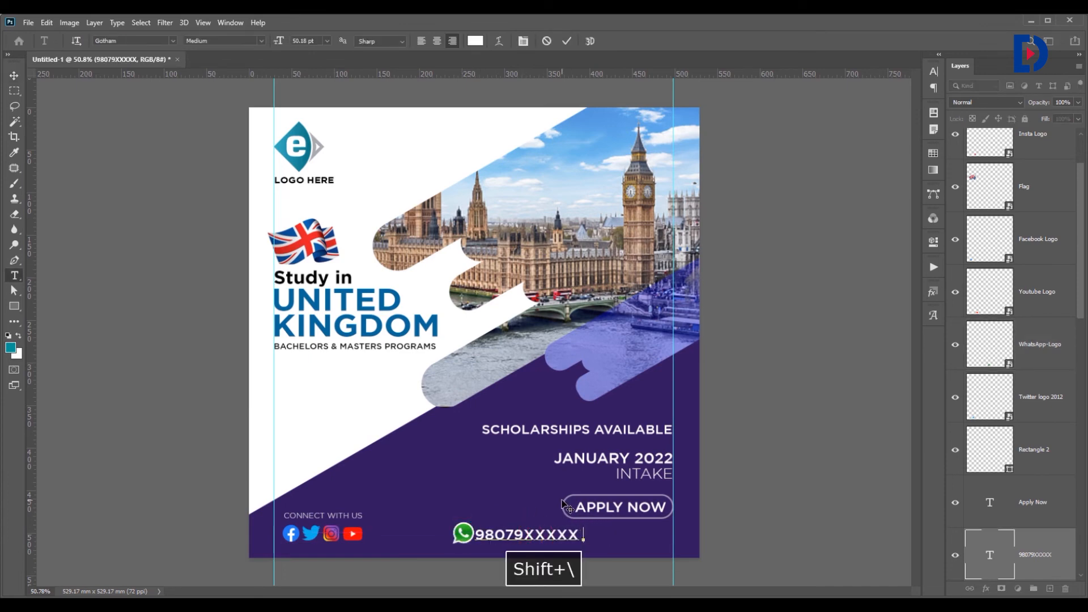
pyautogui.hotkey('ctrl', 'v')
pyautogui.click(13, 76)
# Step: Align the phone number line's right edge to the margin guide and scale it down to clear the WhatsApp icon
pyautogui.moveTo(505, 544); pyautogui.dragTo(592, 551)
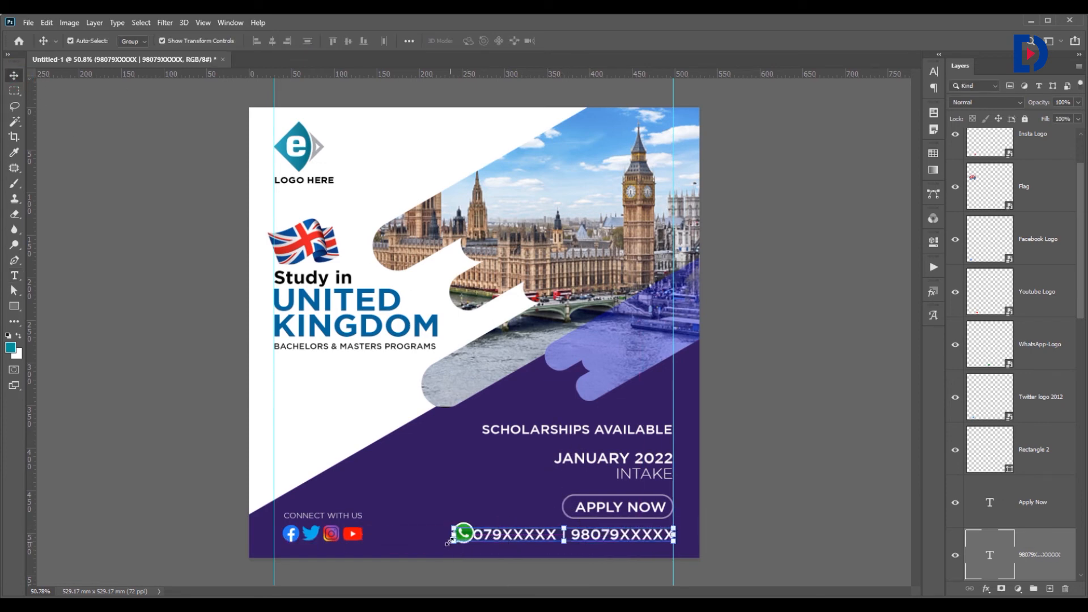
pyautogui.moveTo(454, 535)
pyautogui.mouseDown()
pyautogui.moveTo(484, 540)
pyautogui.moveTo(468, 536)
pyautogui.mouseUp()
pyautogui.press('Return')
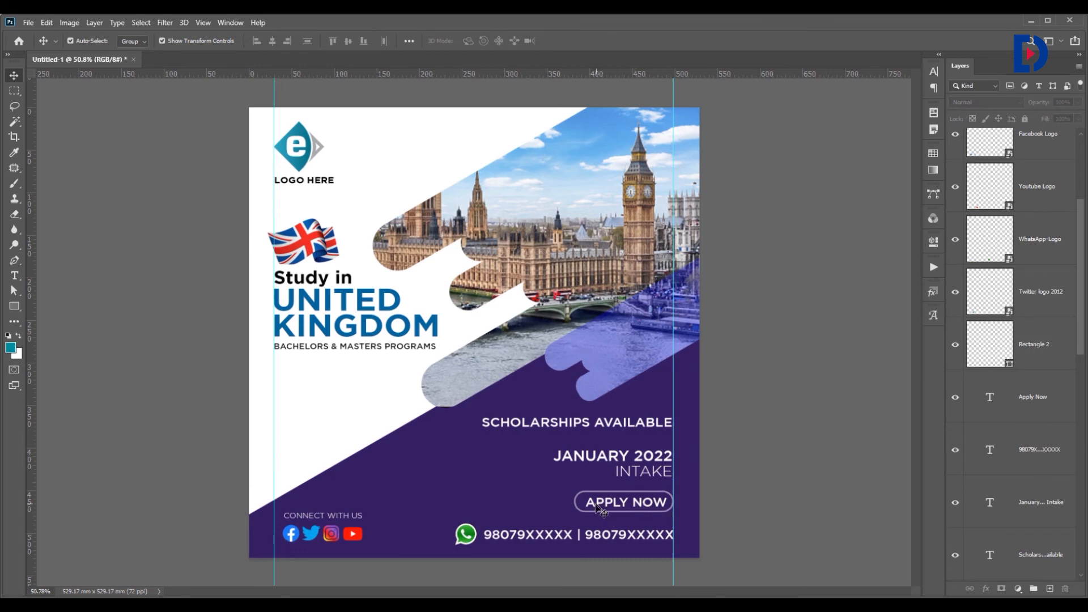
# Step: Move the "Apply Now" text and its rounded outline below "Bachelors & Masters Programs" and colour both dark violet
pyautogui.moveTo(652, 503); pyautogui.dragTo(339, 411)
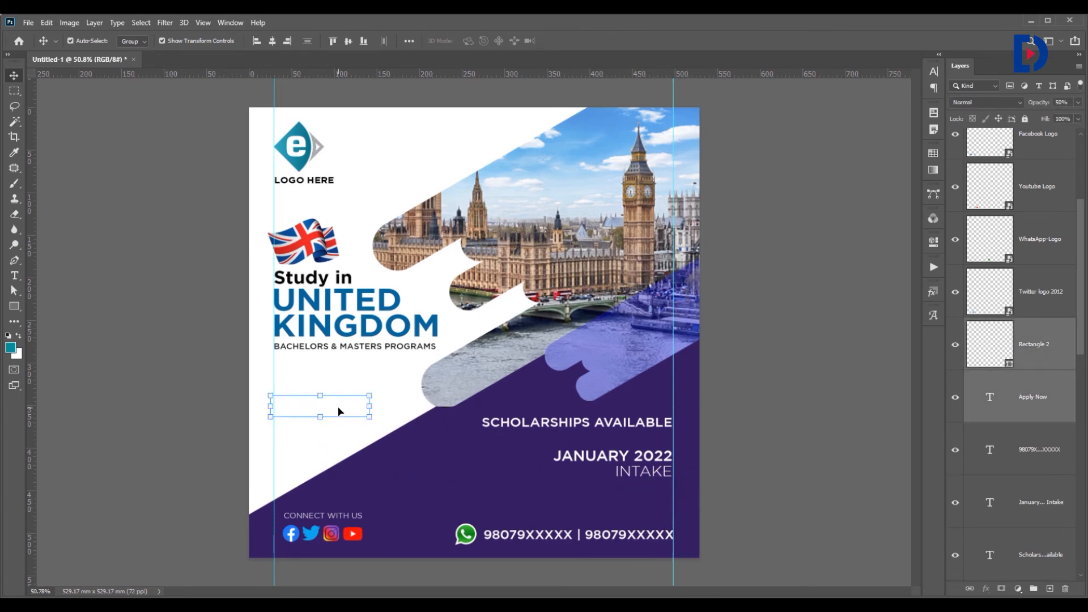
pyautogui.click(934, 154)
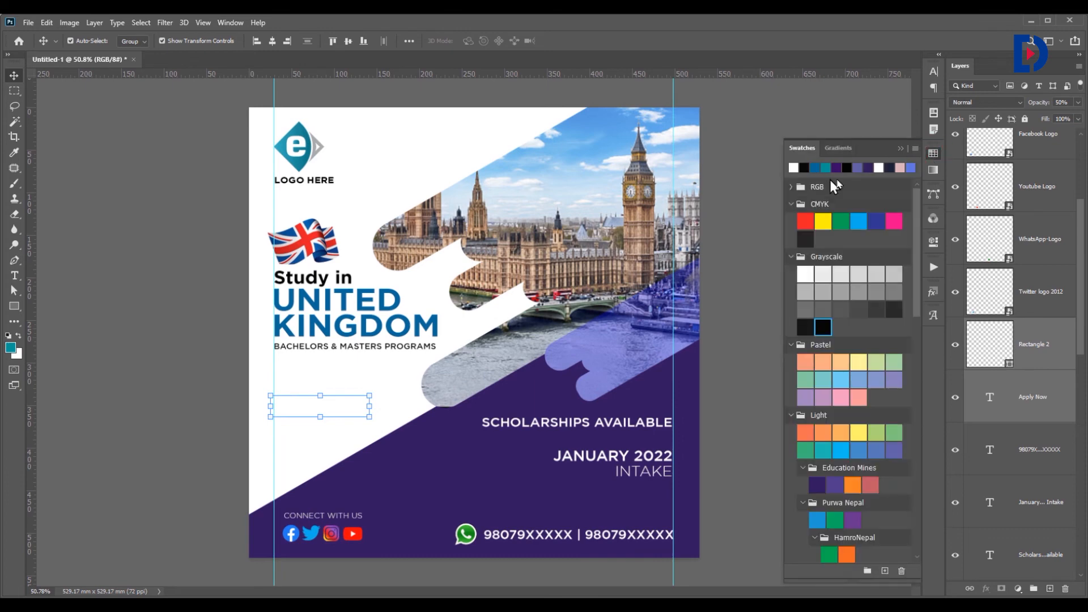
pyautogui.click(839, 168)
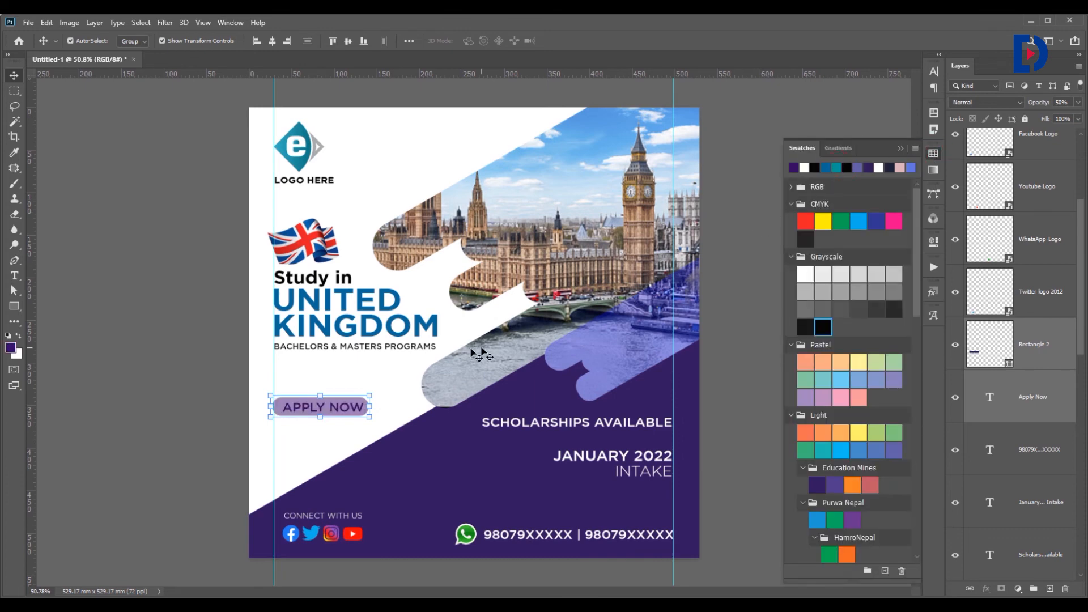
pyautogui.click(446, 397)
pyautogui.scroll(3, 328, 438)
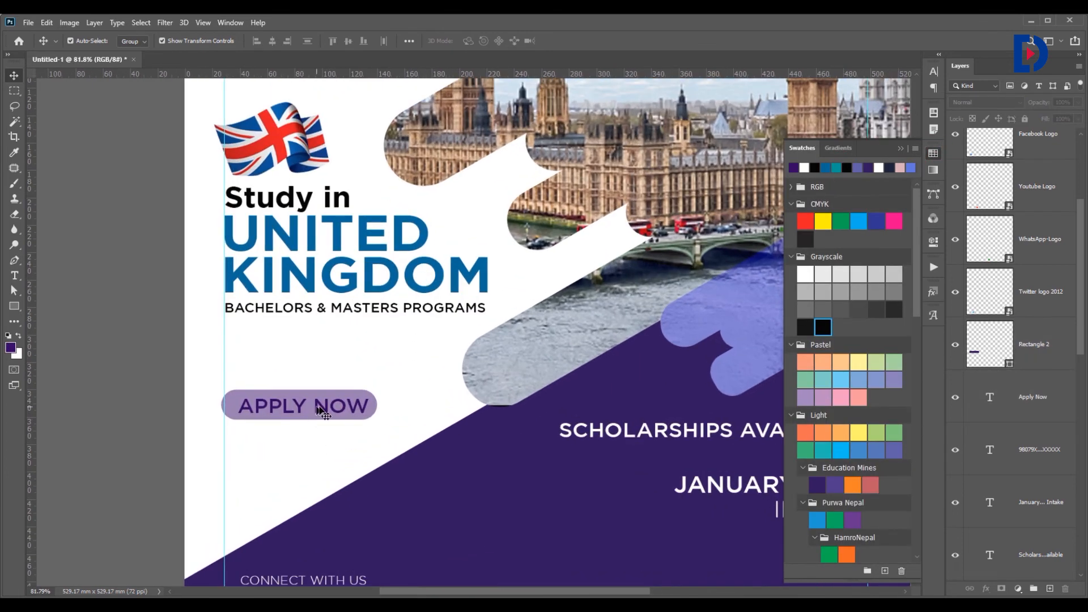
# Step: Set the opacity of the rounded "Apply Now" rectangle to 100%
pyautogui.click(311, 409)
pyautogui.click(321, 371)
pyautogui.moveTo(319, 380); pyautogui.dragTo(314, 416)
pyautogui.click(282, 447)
pyautogui.click(261, 404)
pyautogui.click(267, 479)
pyautogui.click(234, 400)
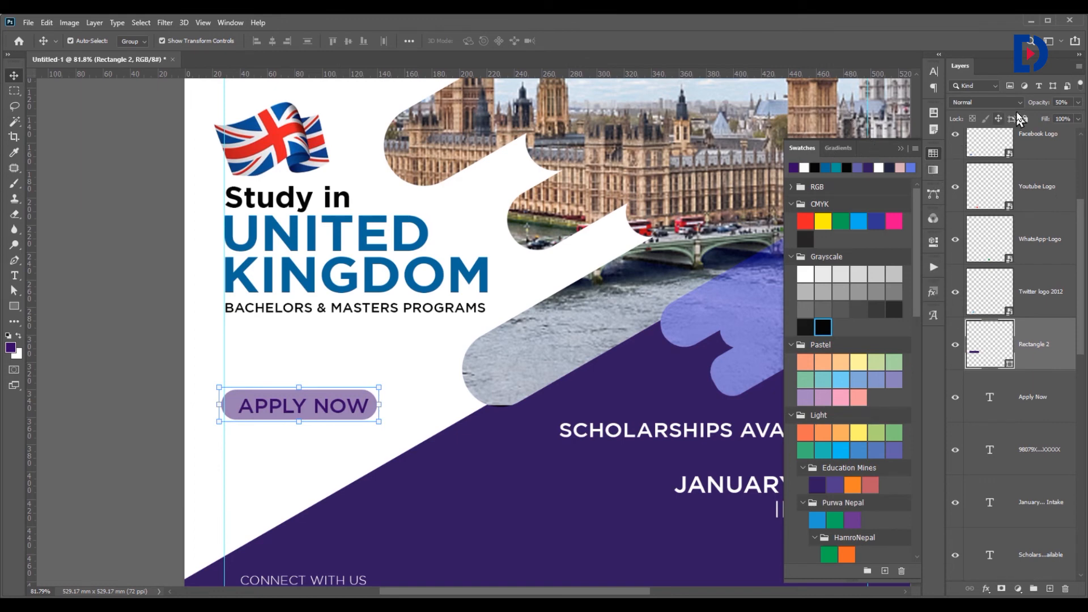
pyautogui.moveTo(1037, 102); pyautogui.dragTo(1079, 103)
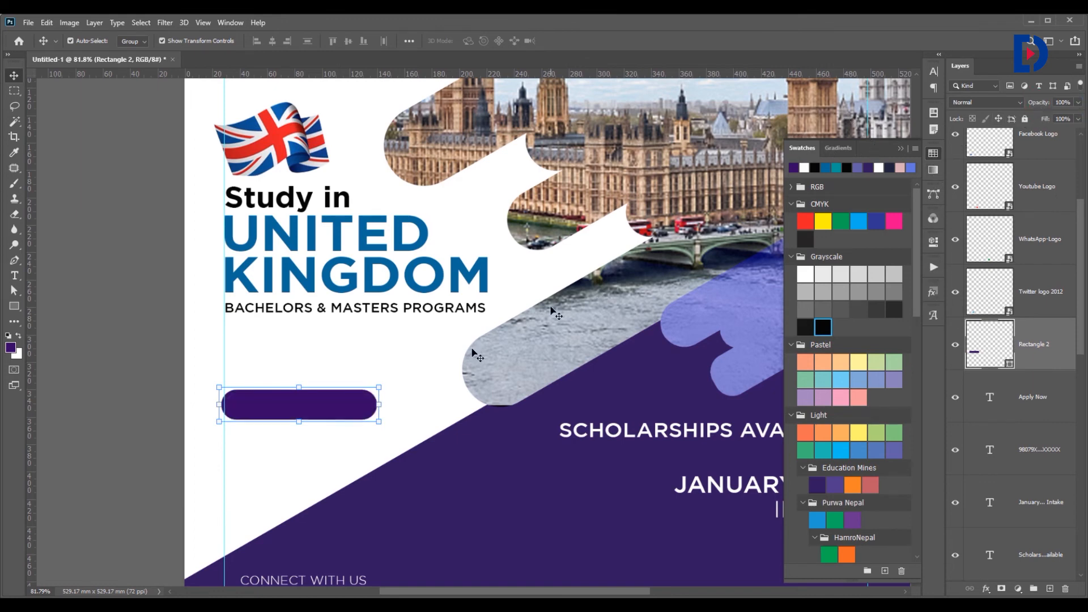
# Step: Colour the "Apply Now" text white and bring its layer above the rounded rectangle
pyautogui.click(420, 423)
pyautogui.rightClick(327, 405)
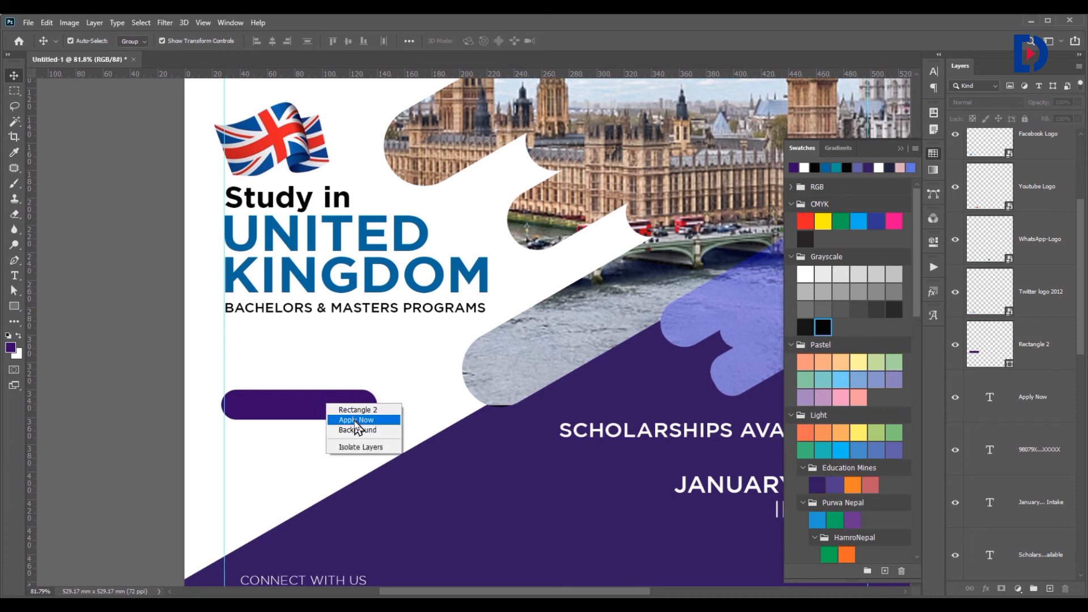
pyautogui.click(356, 421)
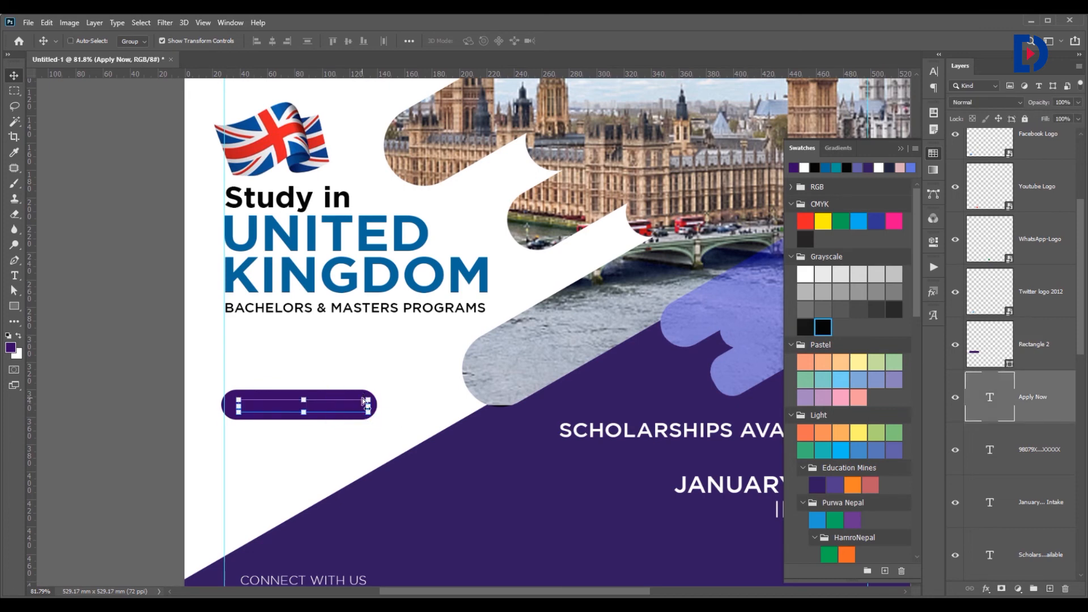
pyautogui.hotkey('ctrl', 'BackSpace')
pyautogui.click(804, 168)
pyautogui.moveTo(1037, 408); pyautogui.dragTo(1037, 318)
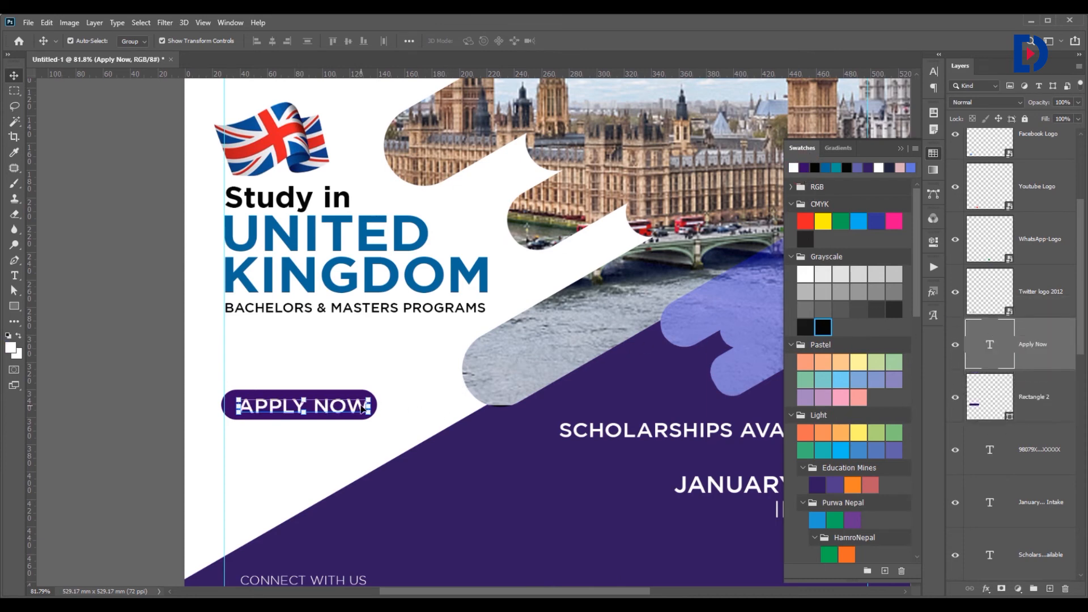
# Step: Scale the "Apply Now" text down so it fits inside the violet button with even margins
pyautogui.moveTo(370, 405); pyautogui.dragTo(325, 406)
pyautogui.click(396, 416)
pyautogui.scroll(-1, 306, 429)
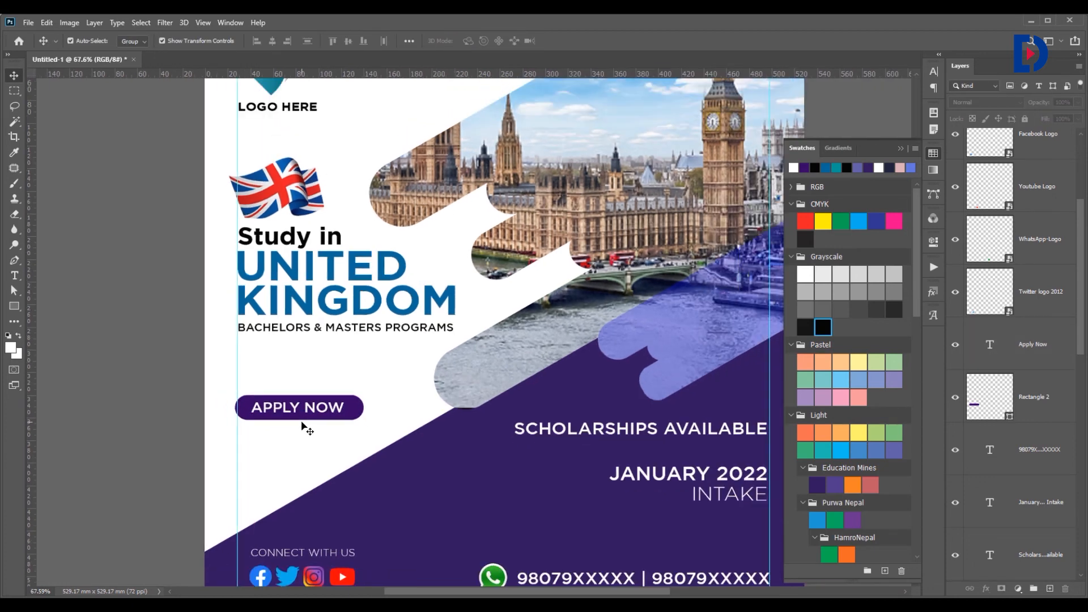
# Step: Move the "Apply Now" text and violet button slightly up together, with the button's left edge on the margin guide
pyautogui.moveTo(306, 428); pyautogui.dragTo(305, 404)
pyautogui.click(292, 450)
pyautogui.click(282, 408)
pyautogui.rightClick(334, 407)
pyautogui.keyDown('shift'); pyautogui.click(368, 426); pyautogui.keyUp('shift')
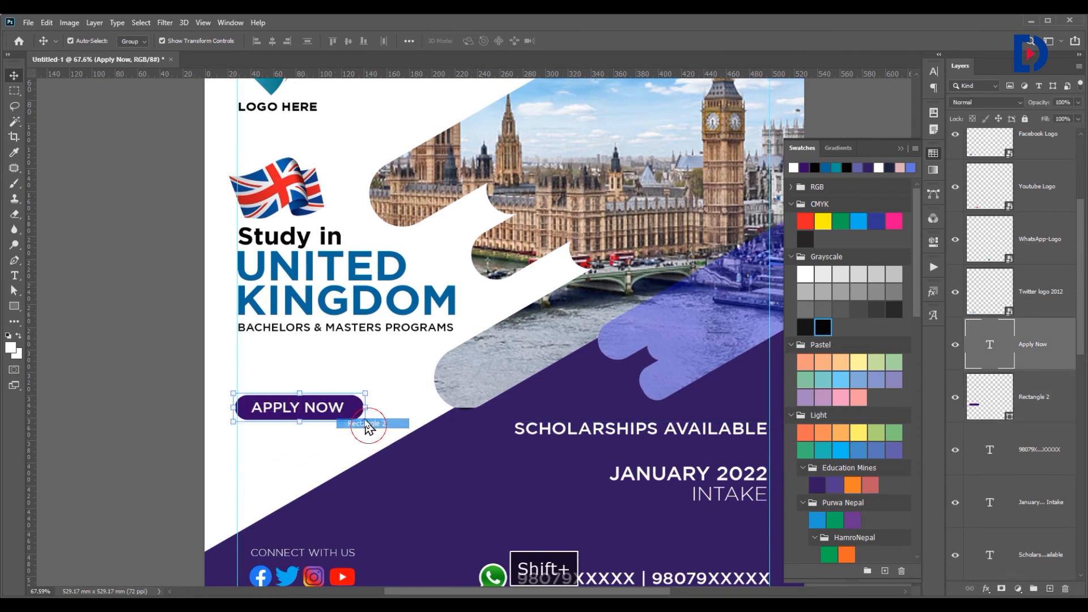
pyautogui.moveTo(320, 411); pyautogui.dragTo(322, 404)
pyautogui.click(316, 446)
pyautogui.click(245, 391)
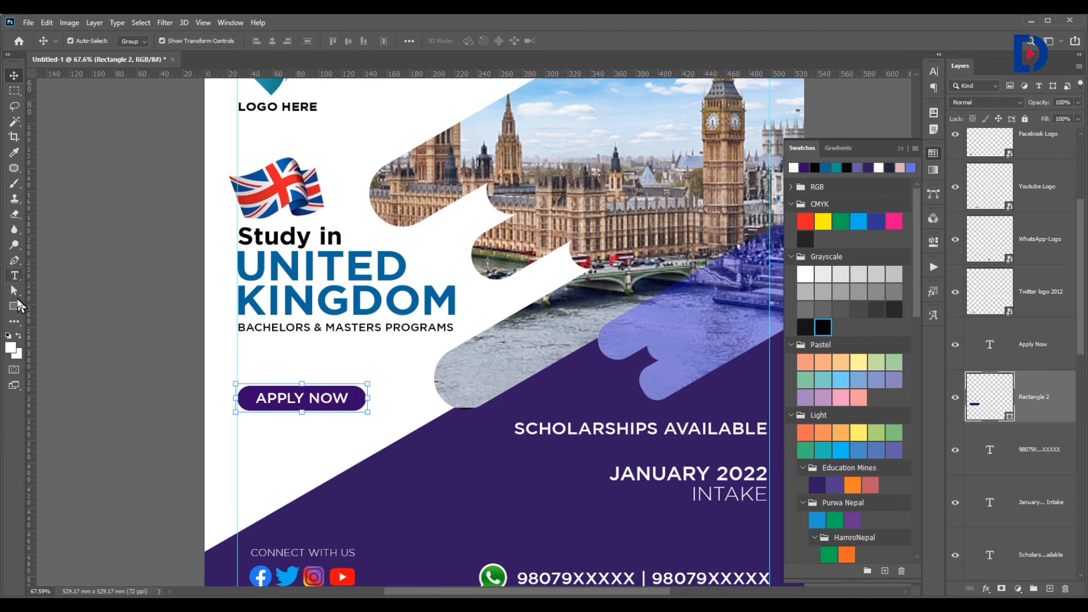
# Step: Remove the stroke from the rounded violet "Apply Now" button shape
pyautogui.click(18, 306)
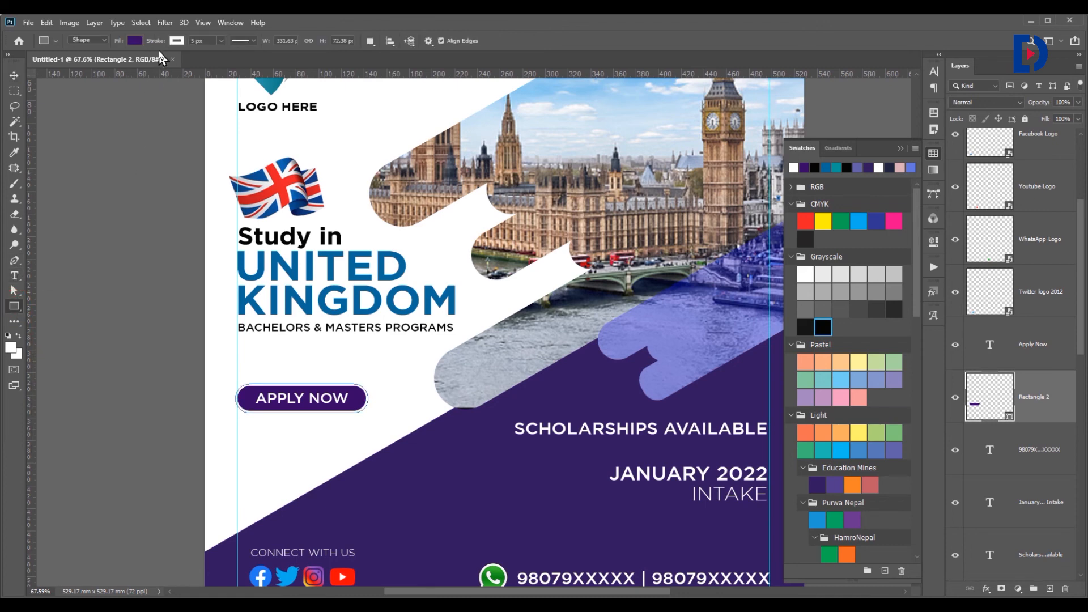
pyautogui.click(177, 41)
pyautogui.click(108, 64)
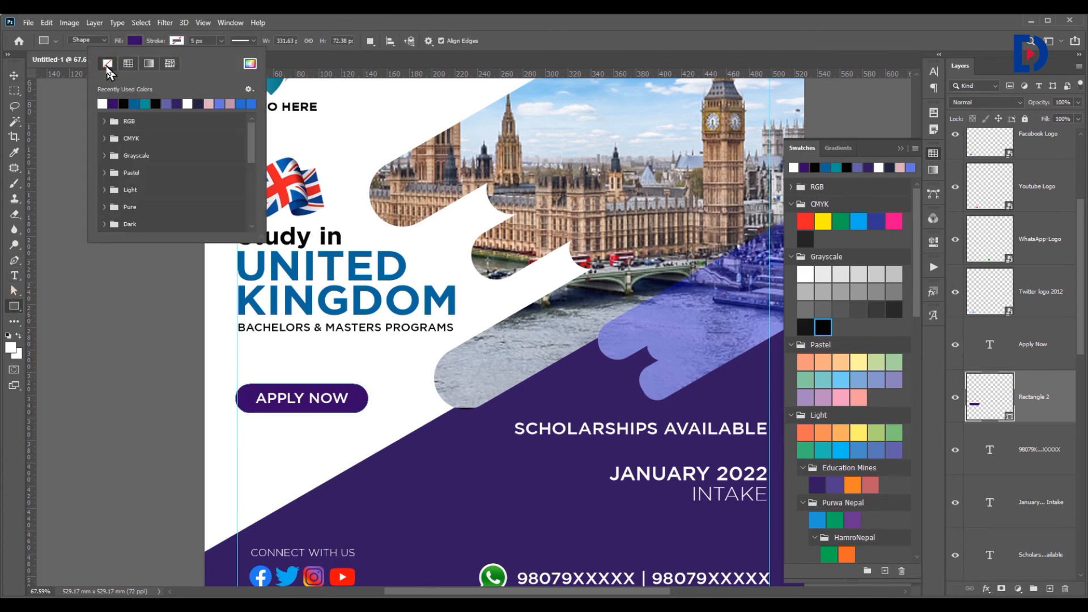
pyautogui.click(14, 77)
pyautogui.click(197, 310)
# Step: Scale the "Apply Now" text and its violet button together to 99.11% about their centre
pyautogui.moveTo(300, 423); pyautogui.dragTo(296, 400)
pyautogui.click(295, 399)
pyautogui.rightClick(288, 397)
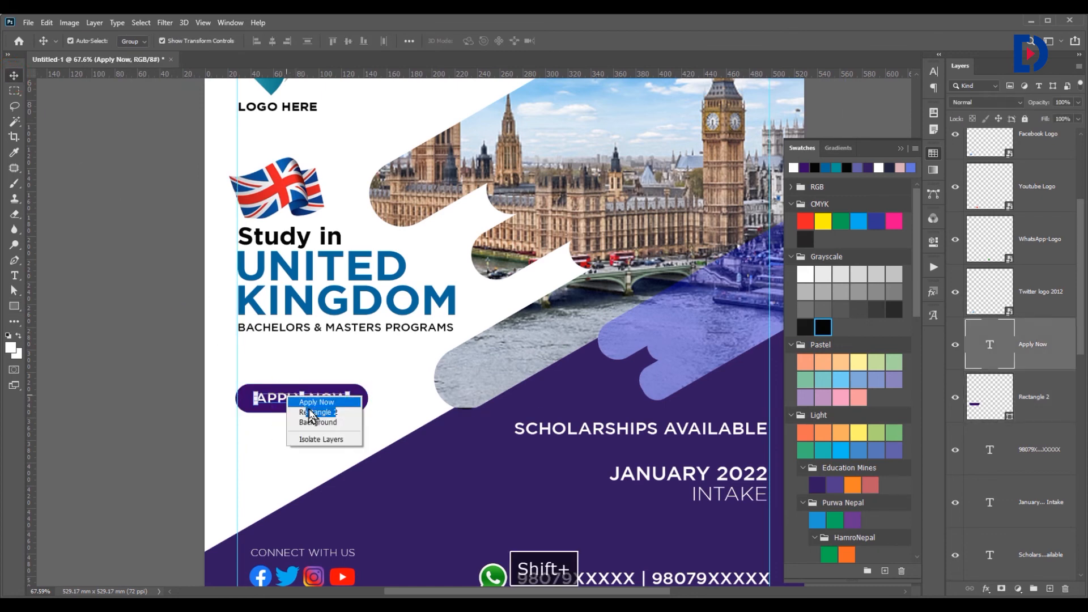
pyautogui.keyDown('shift'); pyautogui.click(313, 415); pyautogui.keyUp('shift')
pyautogui.hotkey('ctrl', 't')
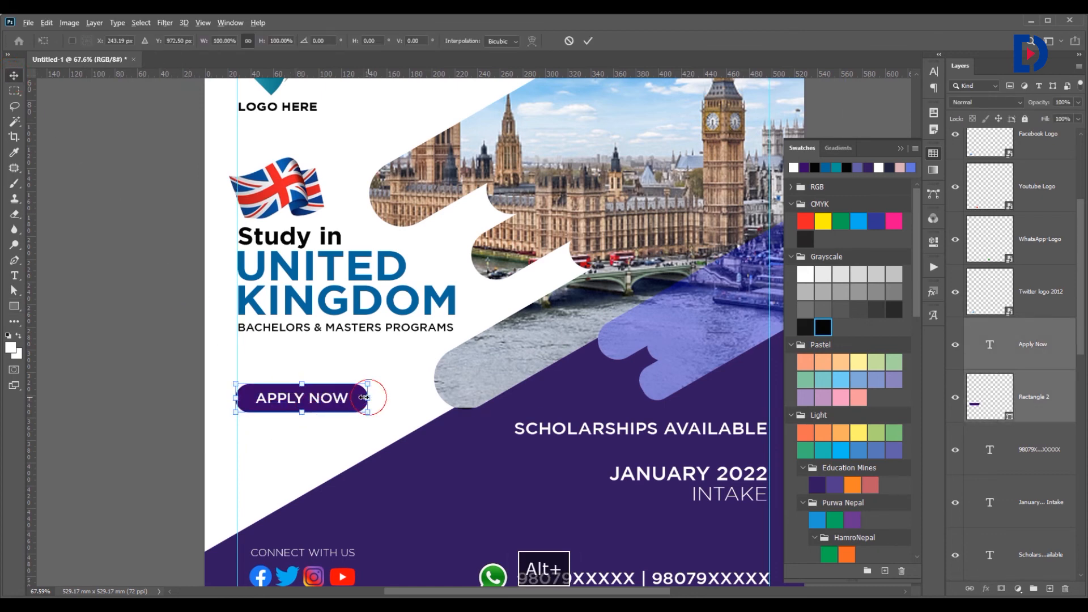
pyautogui.moveTo(369, 399); pyautogui.dragTo(364, 398)
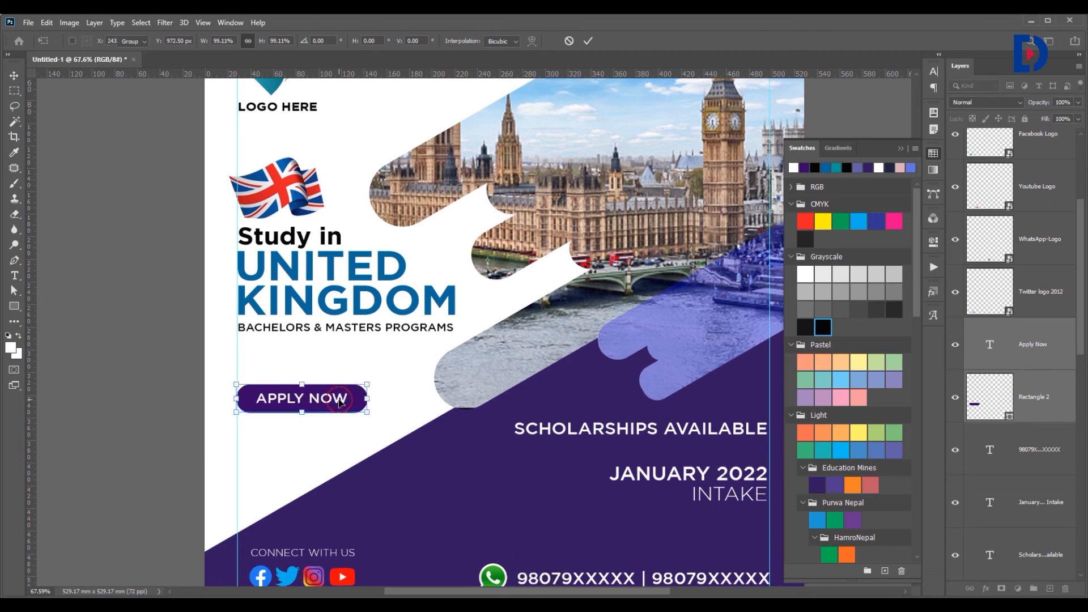
pyautogui.press('Return')
# Step: Select the flag and the "Study in United Kingdom" heading block with its subtitle and nudge them slightly down together
pyautogui.hotkey('ctrl', '-')
pyautogui.scroll(-2, 348, 401)
pyautogui.click(656, 352)
pyautogui.scroll(2, 659, 363)
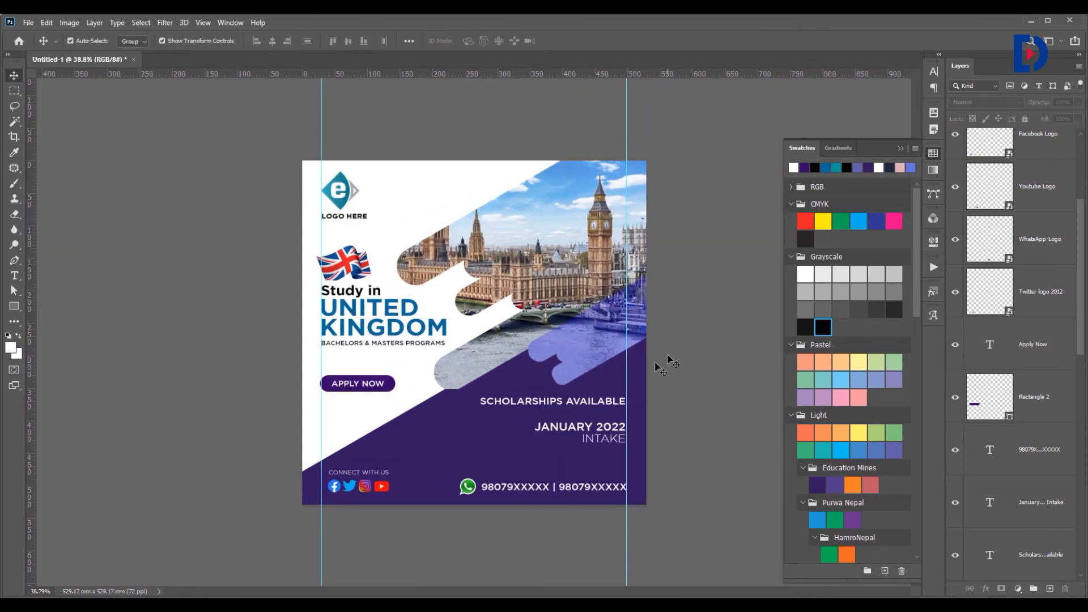
pyautogui.moveTo(306, 266); pyautogui.dragTo(328, 340)
pyautogui.hotkey('shift', 'Down')
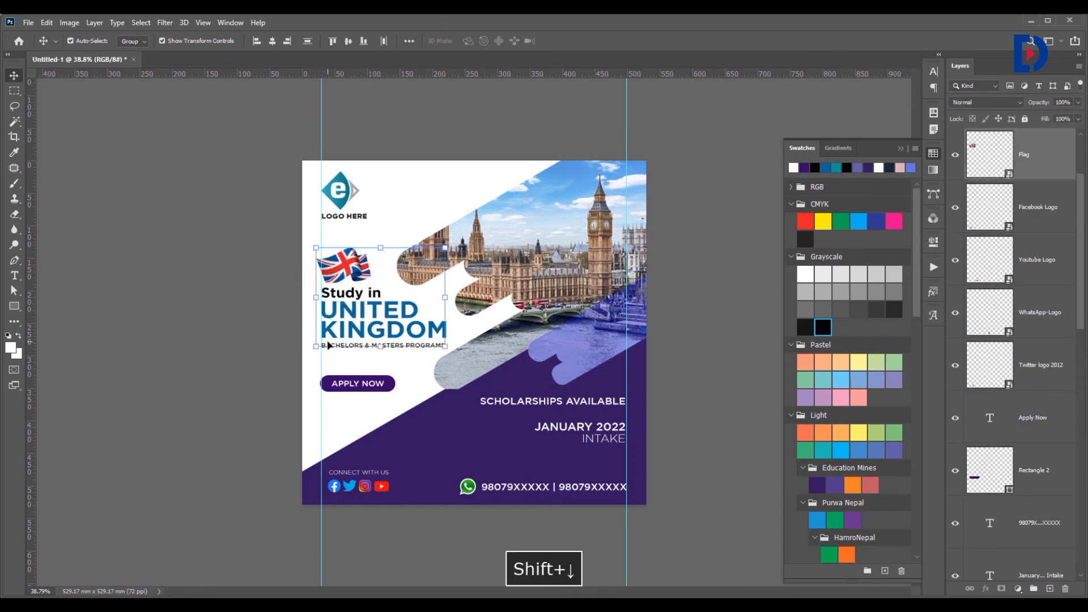
# Step: Move both clipped London photo layers and their rounded diagonal shapes together slightly up and to the right
pyautogui.click(562, 288)
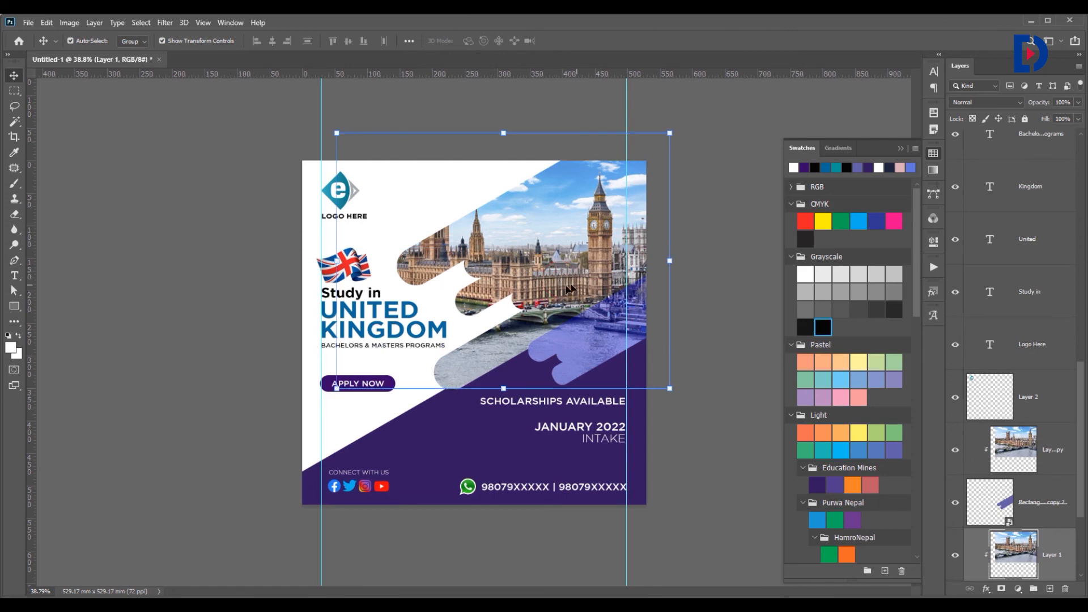
pyautogui.scroll(-1, 1055, 513)
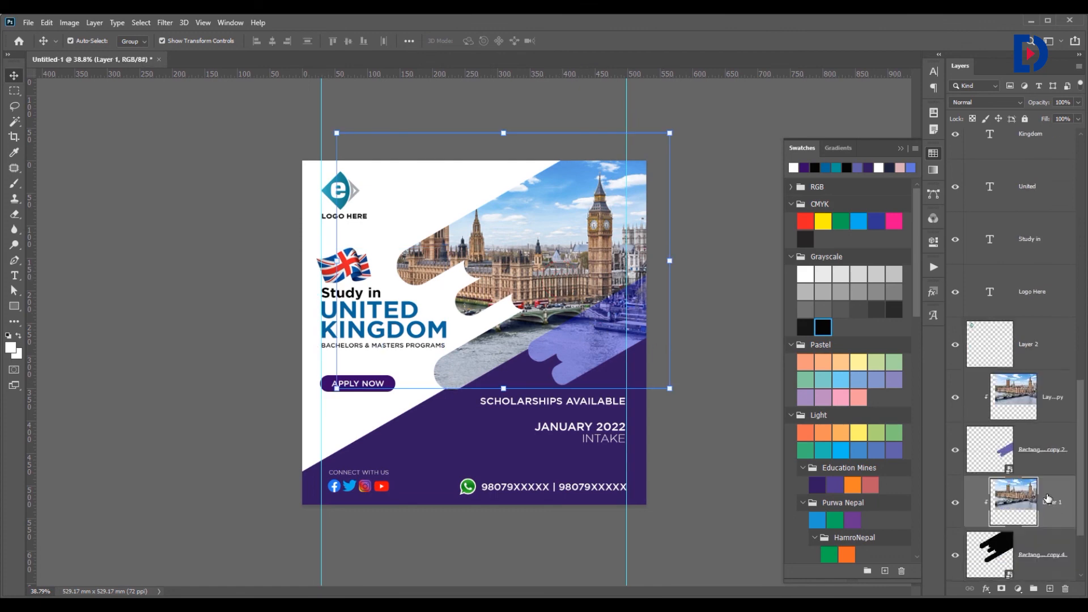
pyautogui.keyDown('shift'); pyautogui.click(1043, 353); pyautogui.keyUp('shift')
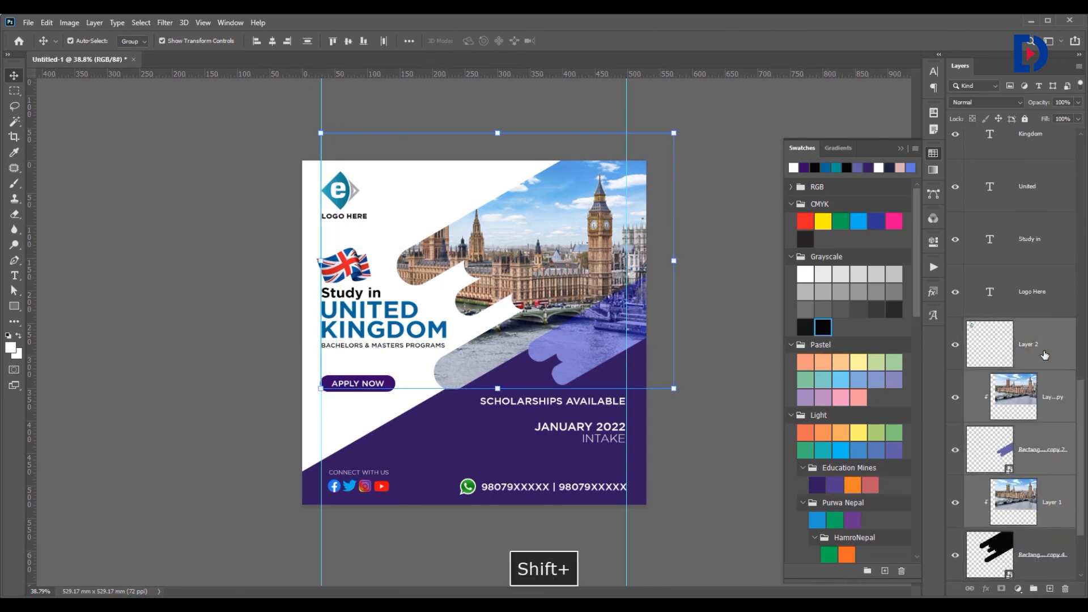
pyautogui.click(1038, 404)
pyautogui.scroll(-2, 1049, 419)
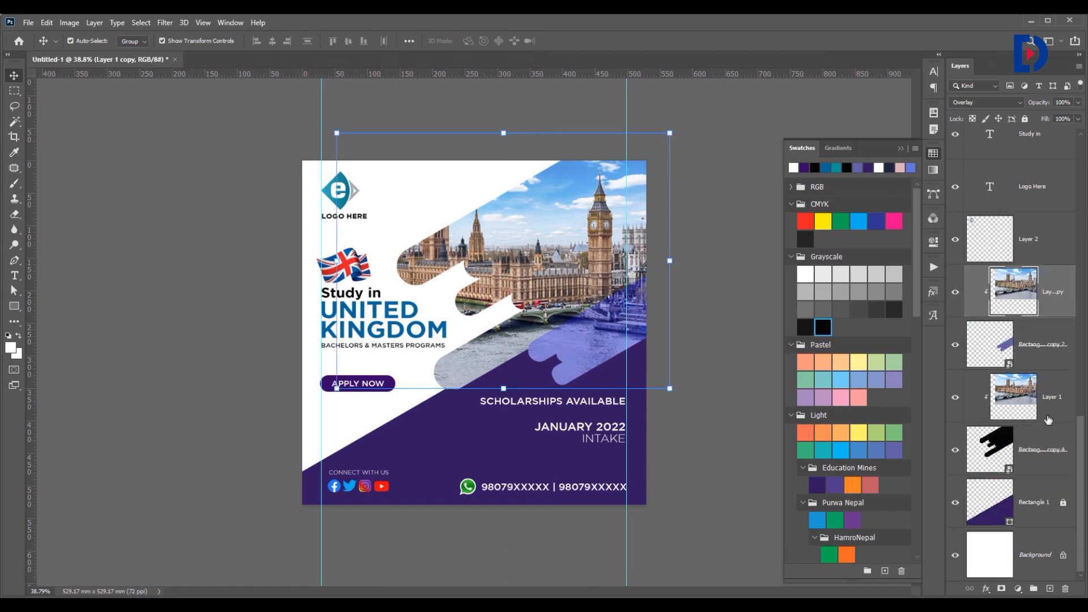
pyautogui.keyDown('shift'); pyautogui.click(1049, 448); pyautogui.keyUp('shift')
pyautogui.moveTo(554, 289); pyautogui.dragTo(565, 284)
pyautogui.click(249, 377)
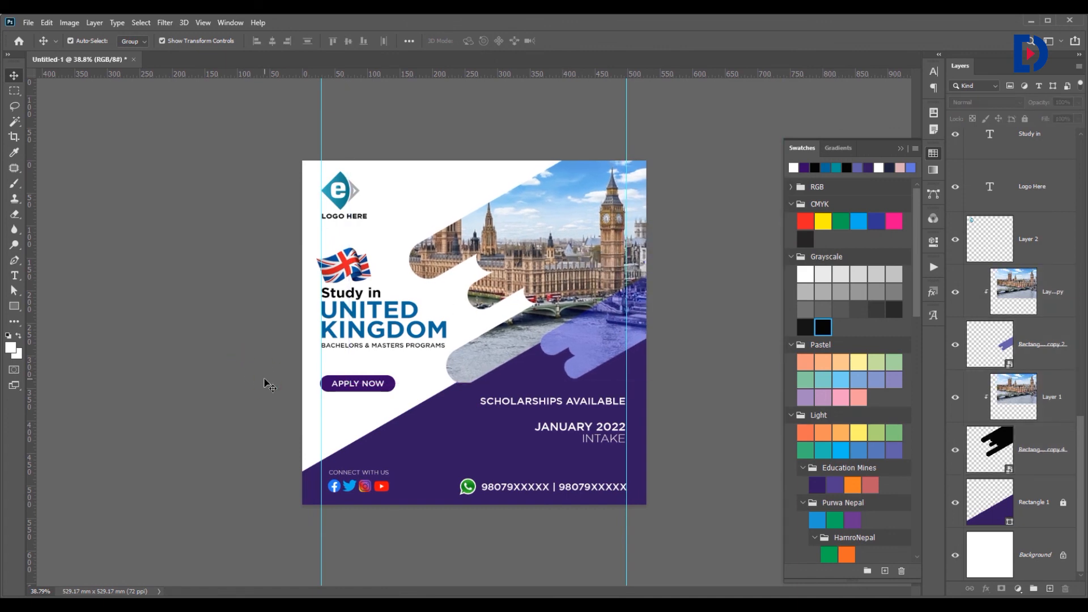
# Step: Move the "Scholarships Available" and "January 2022 Intake" texts slightly down together, closer to the contact numbers
pyautogui.click(621, 441)
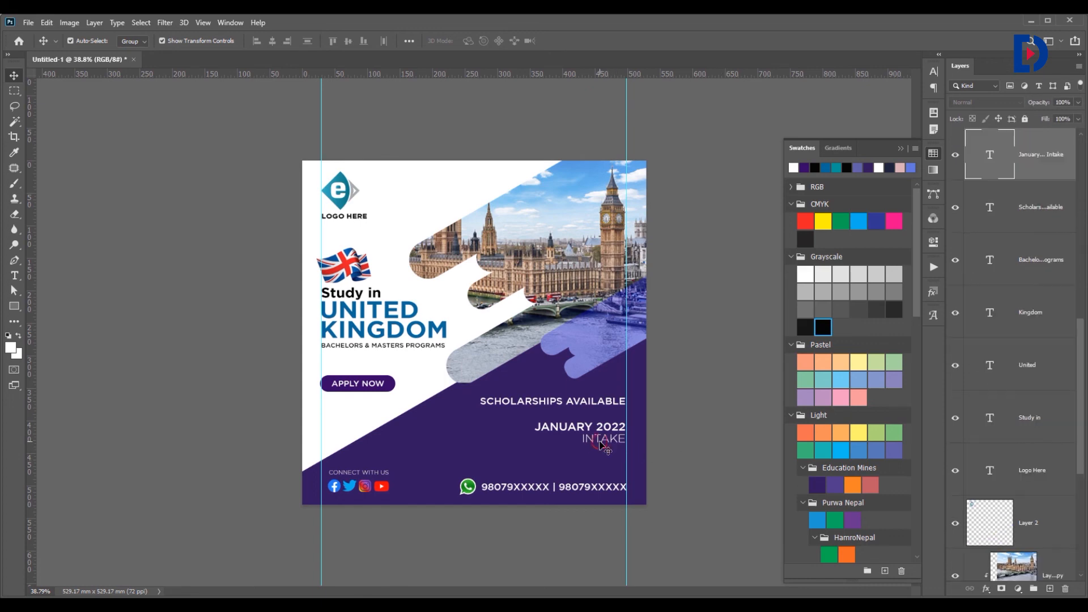
pyautogui.keyDown('shift'); pyautogui.click(603, 401); pyautogui.keyUp('shift')
pyautogui.moveTo(606, 435); pyautogui.dragTo(604, 415)
pyautogui.click(722, 425)
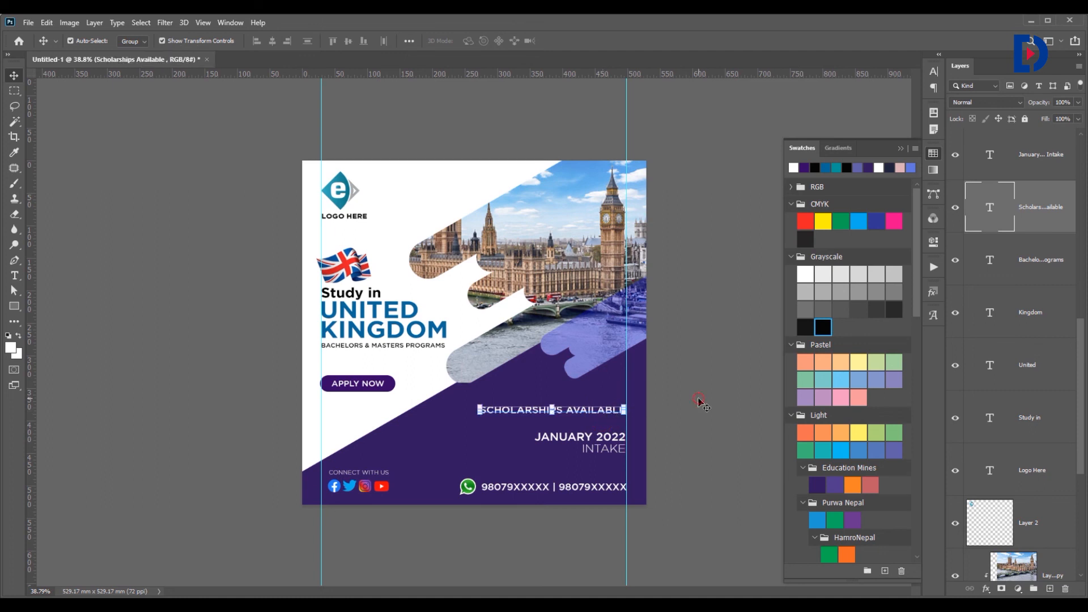
pyautogui.click(702, 407)
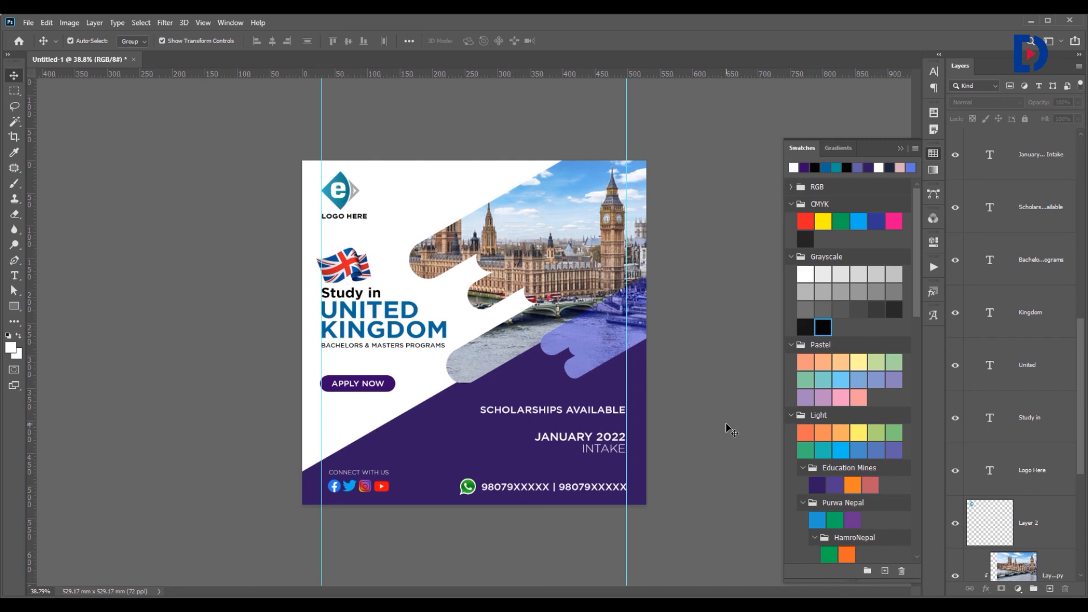
# Step: Check the whole design with the guides hidden and show the guides again
pyautogui.hotkey('ctrl', ';')
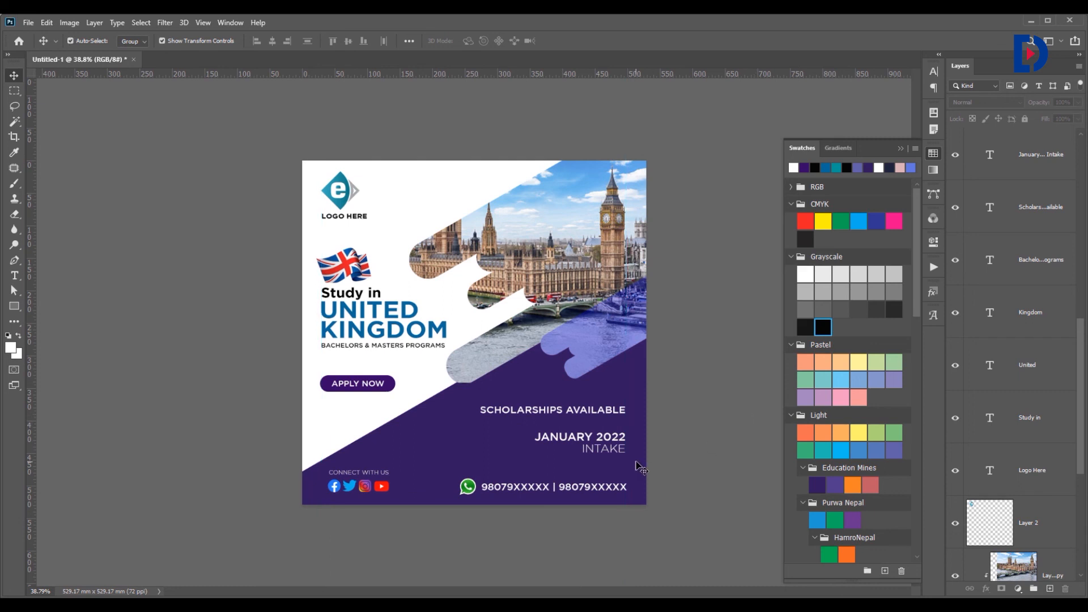
pyautogui.scroll(3, 665, 501)
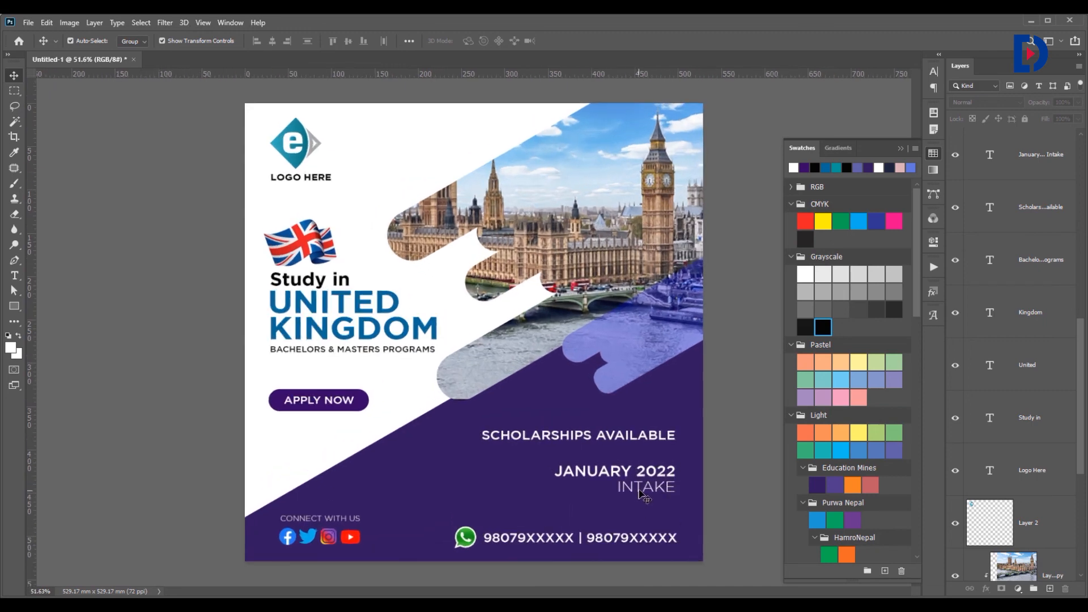
pyautogui.hotkey('ctrl', "'")
pyautogui.hotkey('ctrl', "'")
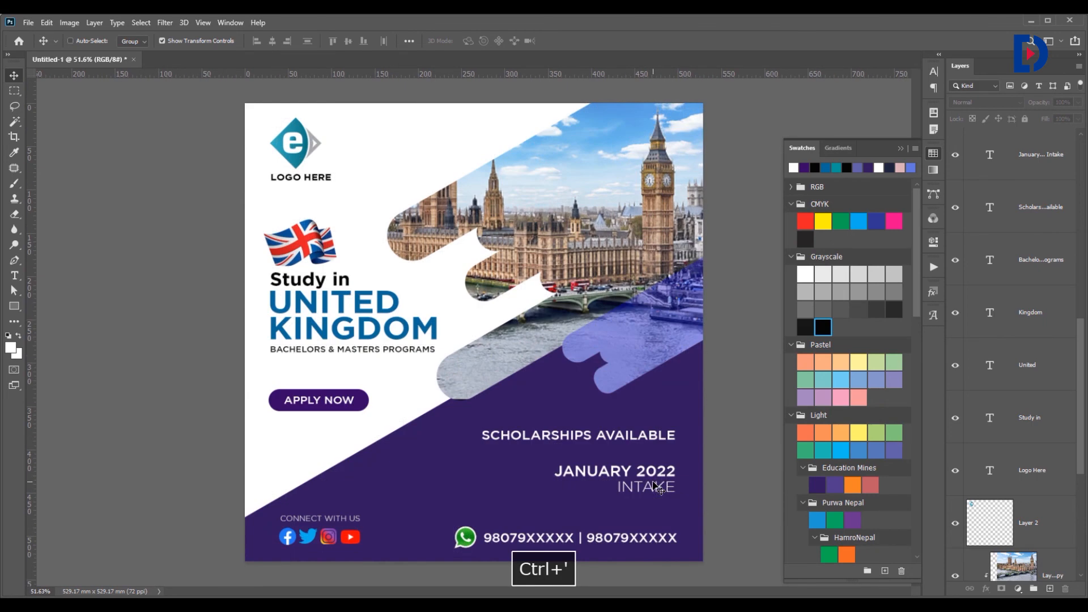
pyautogui.hotkey('ctrl', ';')
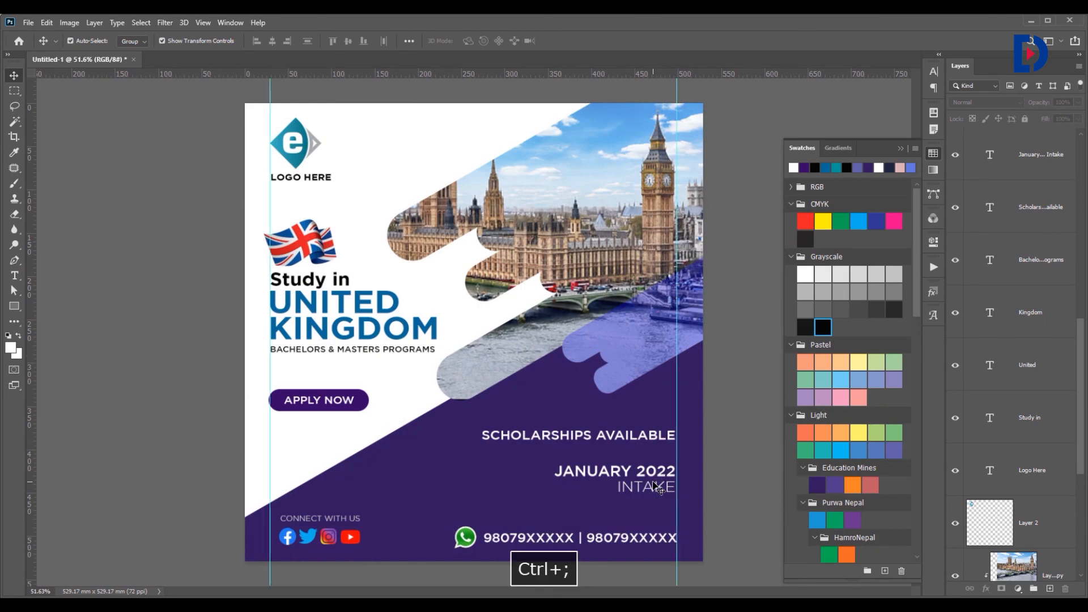
# Step: Align the right edges of the "January 2022 Intake", "Scholarships Available" and contact-number texts at the right margin guide
pyautogui.scroll(6, 641, 550)
pyautogui.moveTo(678, 525); pyautogui.dragTo(588, 447)
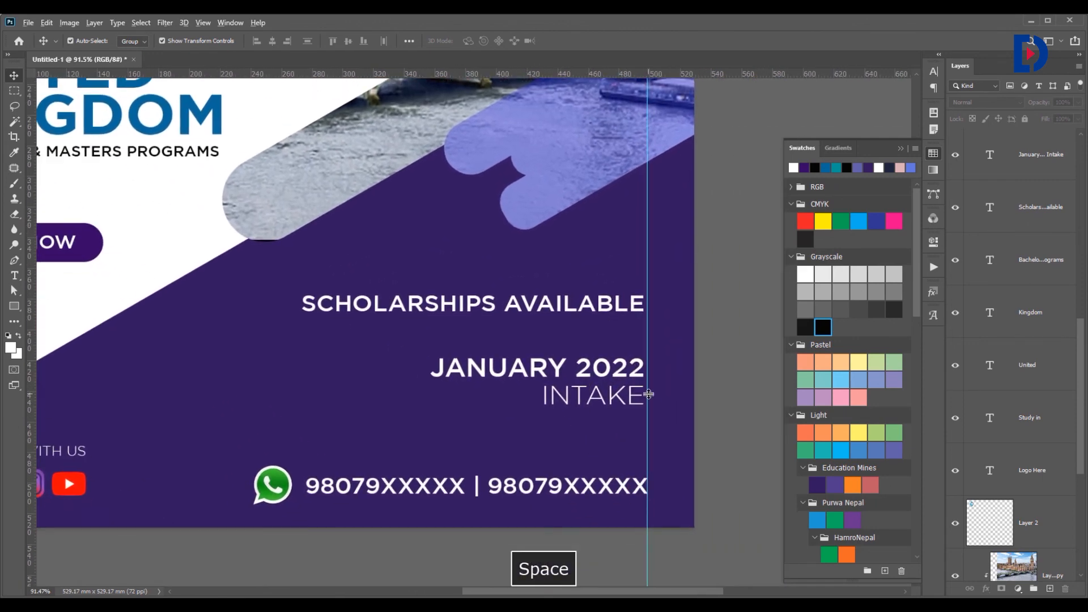
pyautogui.scroll(4, 646, 403)
pyautogui.moveTo(627, 361); pyautogui.dragTo(633, 366)
pyautogui.keyDown('shift'); pyautogui.click(635, 270); pyautogui.keyUp('shift')
pyautogui.keyDown('shift'); pyautogui.click(616, 533); pyautogui.keyUp('shift')
pyautogui.click(286, 41)
pyautogui.scroll(-4, 404, 296)
pyautogui.hotkey('ctrl', '0')
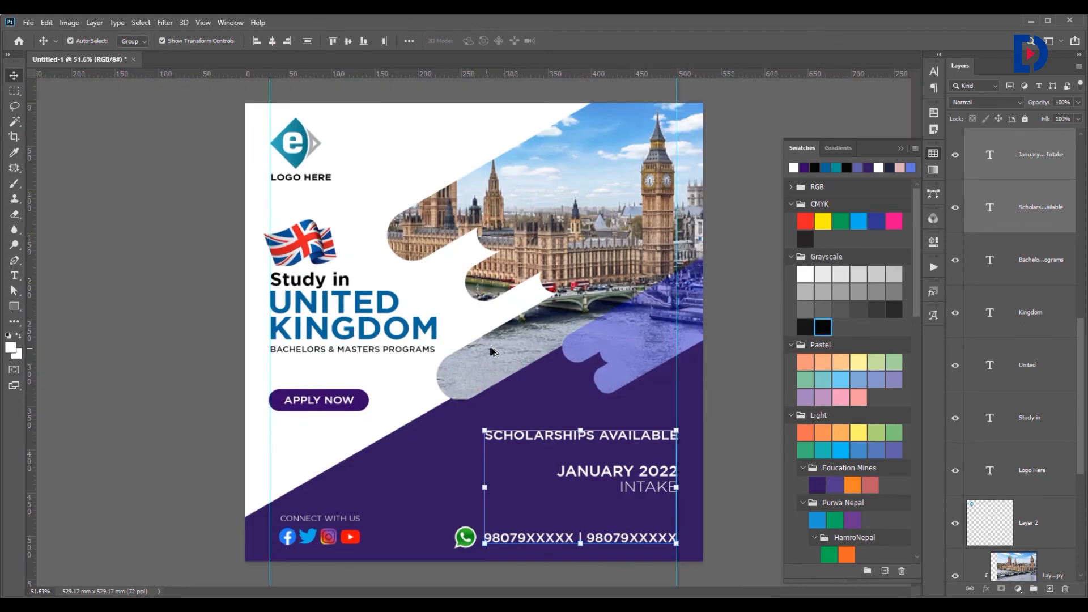
pyautogui.click(757, 433)
pyautogui.scroll(-1, 728, 412)
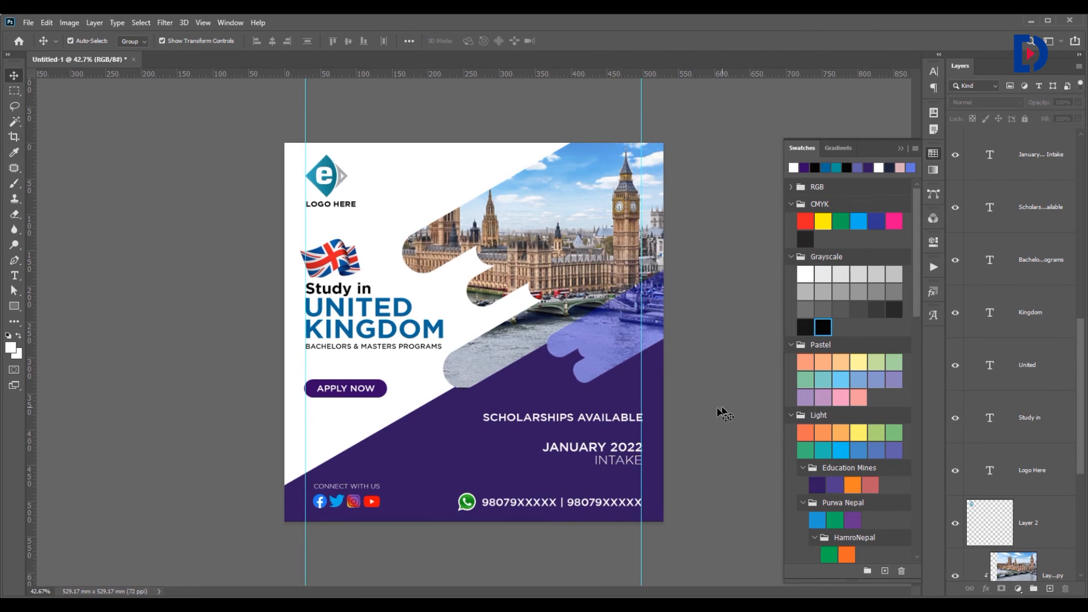
# Step: Move the "Connect with us" text and the four social icons left together onto the left margin guide
pyautogui.scroll(3, 284, 525)
pyautogui.press('space')
pyautogui.moveTo(263, 500); pyautogui.dragTo(262, 366)
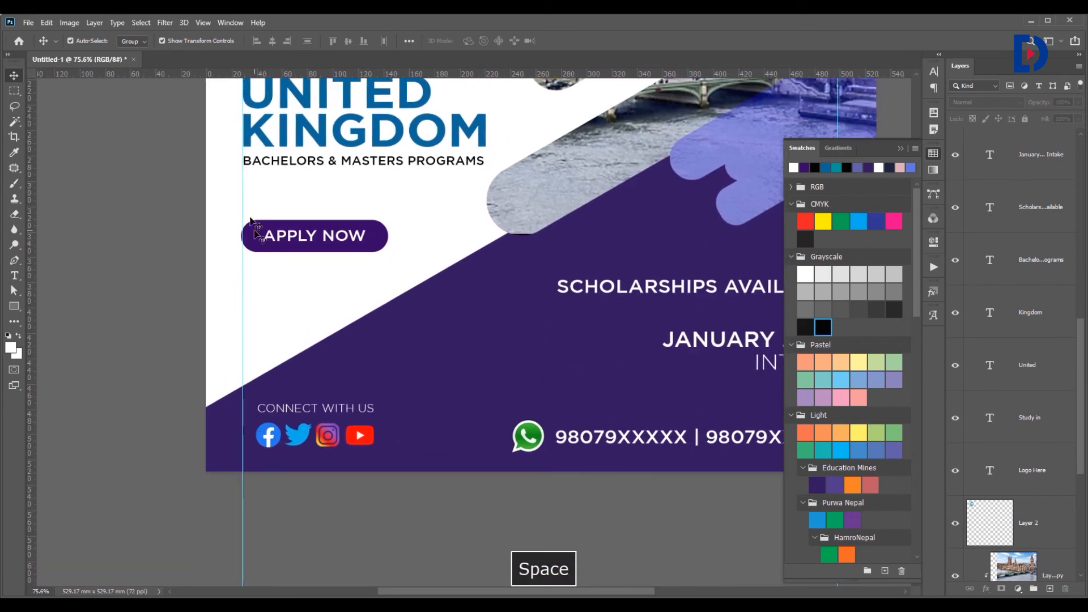
pyautogui.moveTo(374, 488); pyautogui.dragTo(258, 435)
pyautogui.hotkey('ctrl', '0')
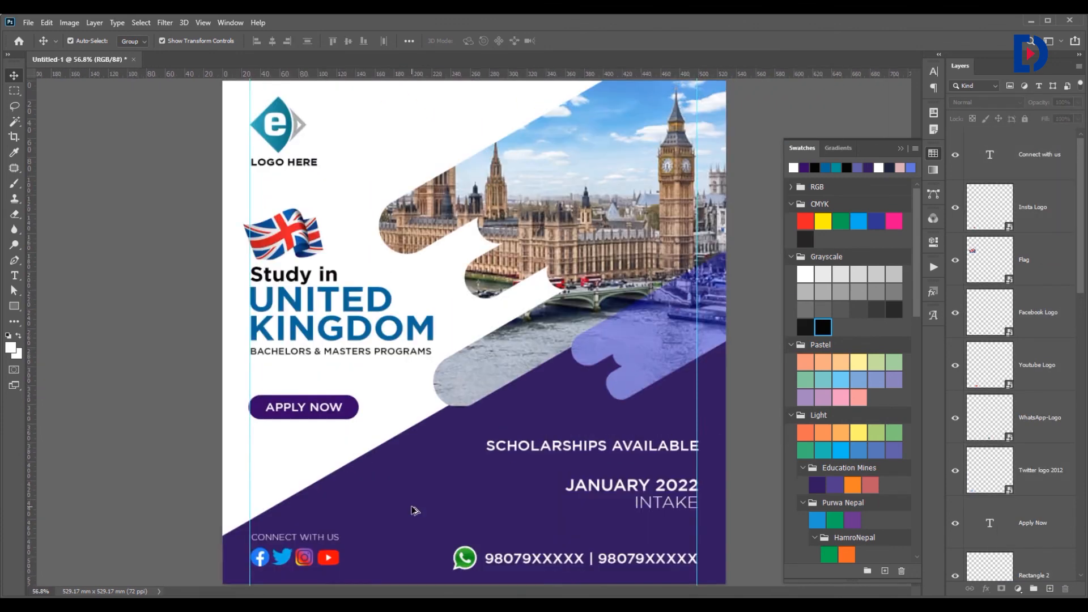
# Step: Add a horizontal guide through the lower part of the social icons, just above the canvas's bottom edge
pyautogui.scroll(6, 425, 568)
pyautogui.press('space')
pyautogui.moveTo(413, 515); pyautogui.dragTo(373, 319)
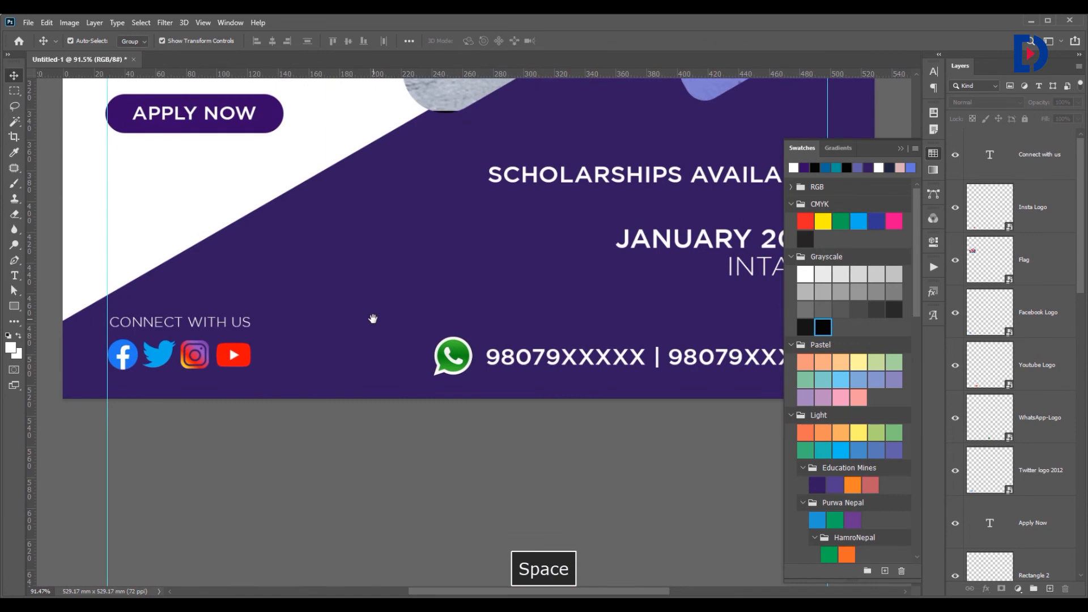
pyautogui.moveTo(241, 76); pyautogui.dragTo(231, 366)
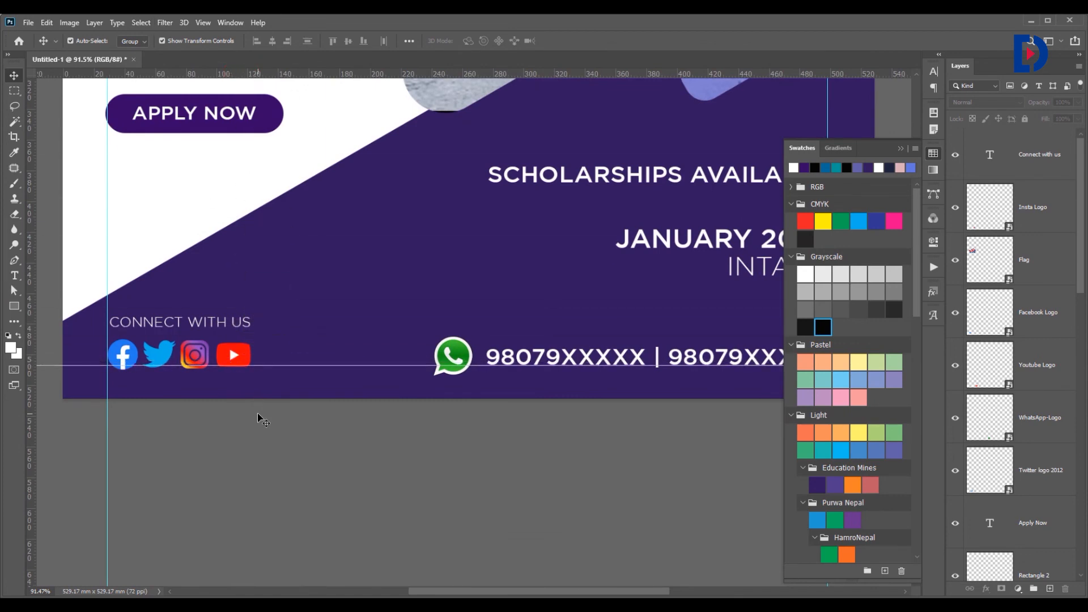
# Step: Nudge the "Connect with us" text and the four social icons up together so the icons' lower edges meet the horizontal guide
pyautogui.moveTo(259, 375); pyautogui.dragTo(106, 309)
pyautogui.scroll(2, 192, 360)
pyautogui.click(195, 360)
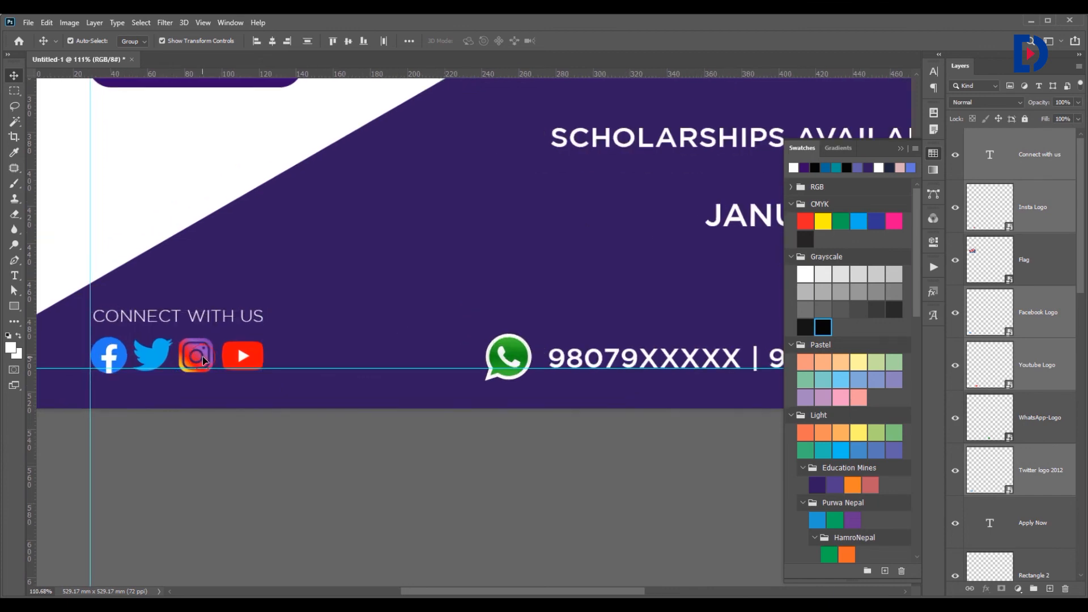
pyautogui.moveTo(278, 407); pyautogui.dragTo(90, 311)
pyautogui.moveTo(122, 355); pyautogui.dragTo(121, 354)
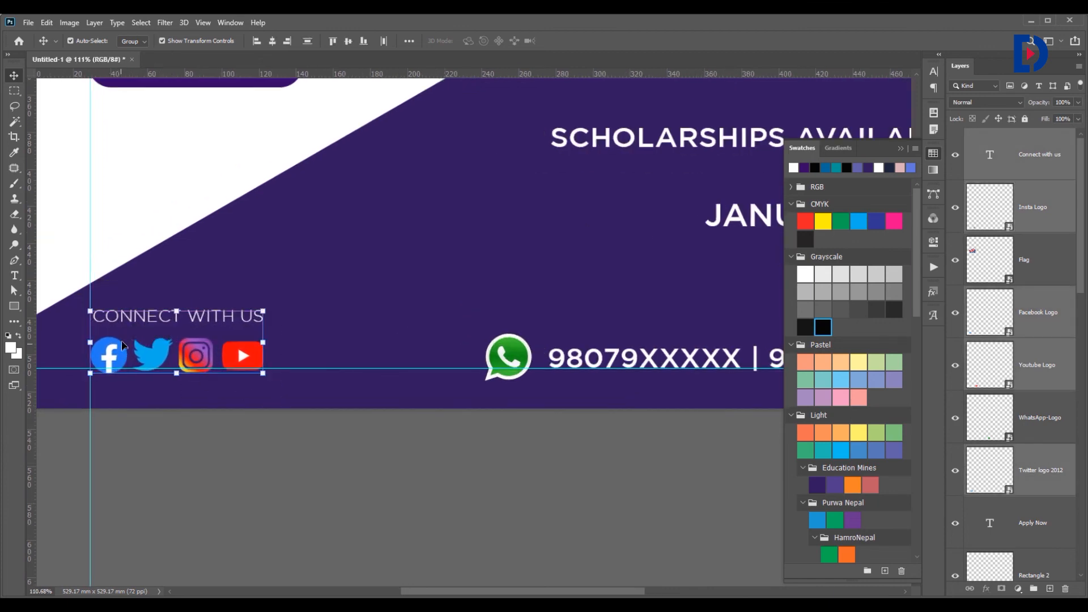
pyautogui.press('Up')
pyautogui.press('Up')
pyautogui.press('Up')
pyautogui.press('Up')
pyautogui.press('Up')
pyautogui.press('Up')
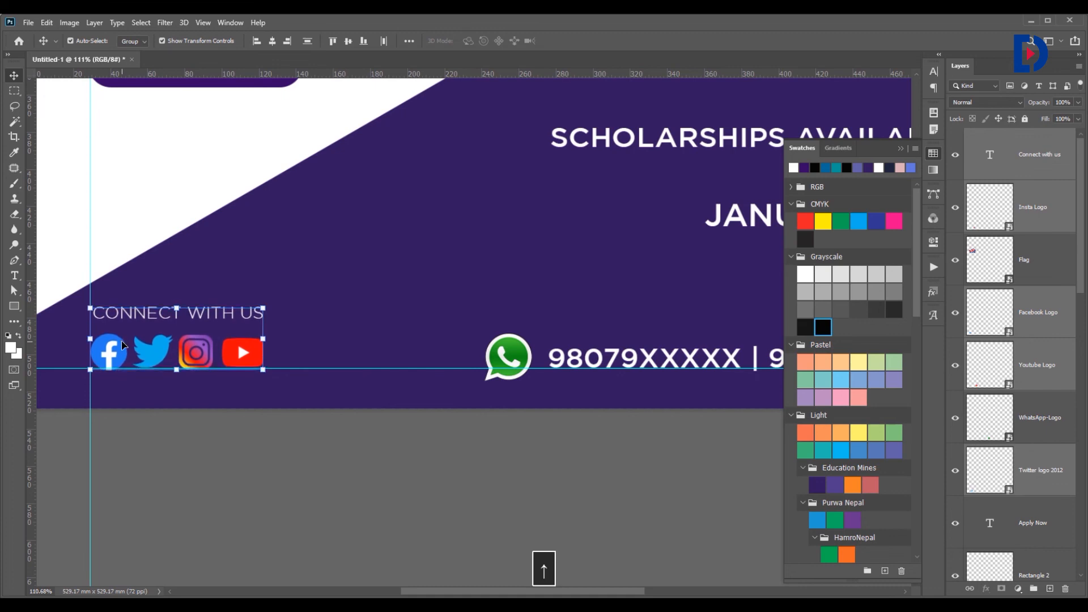
pyautogui.press('Down')
pyautogui.hotkey('ctrl', '0')
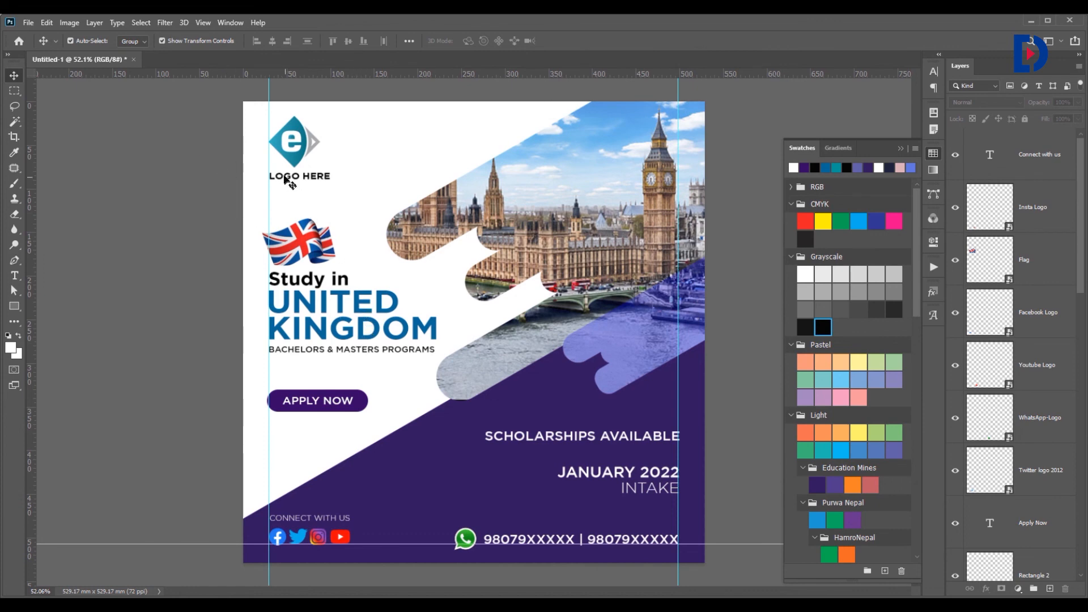
# Step: Clear the layer selection and hide the guides
pyautogui.moveTo(245, 120); pyautogui.dragTo(316, 181)
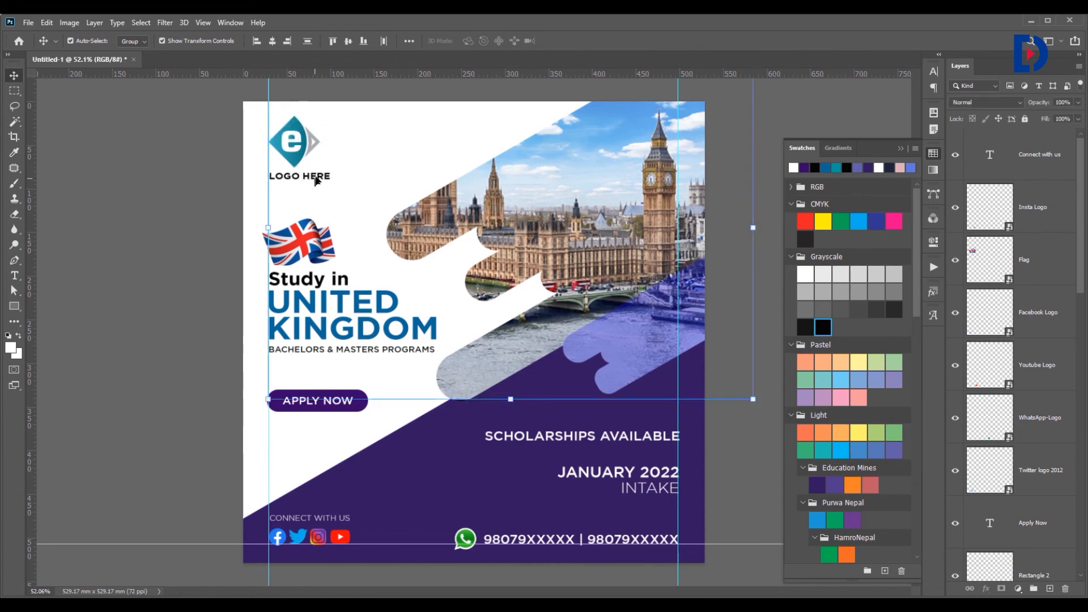
pyautogui.click(330, 136)
pyautogui.hotkey('ctrl', ';')
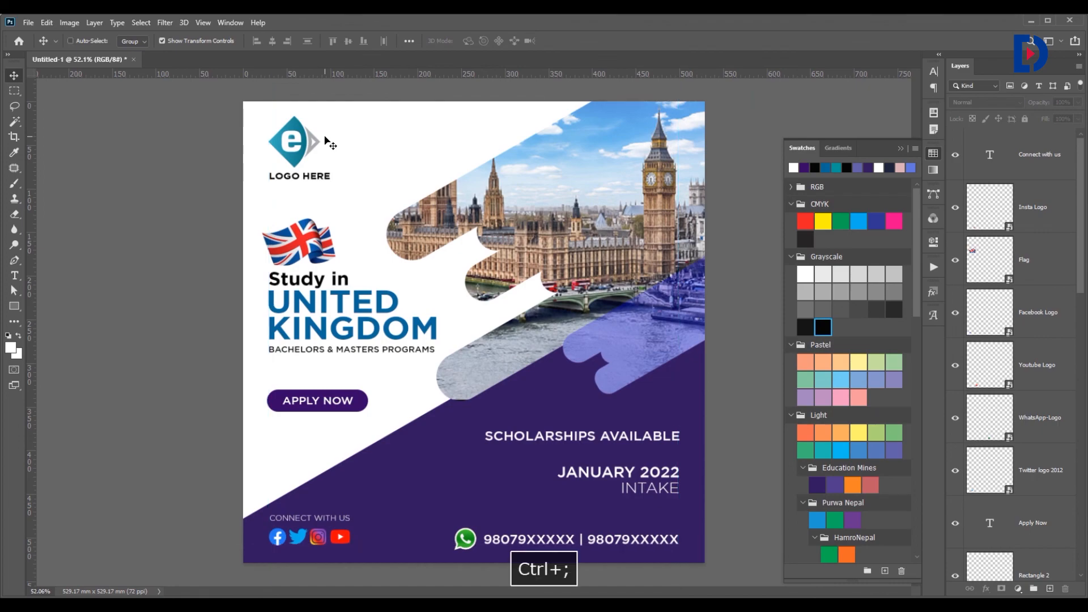